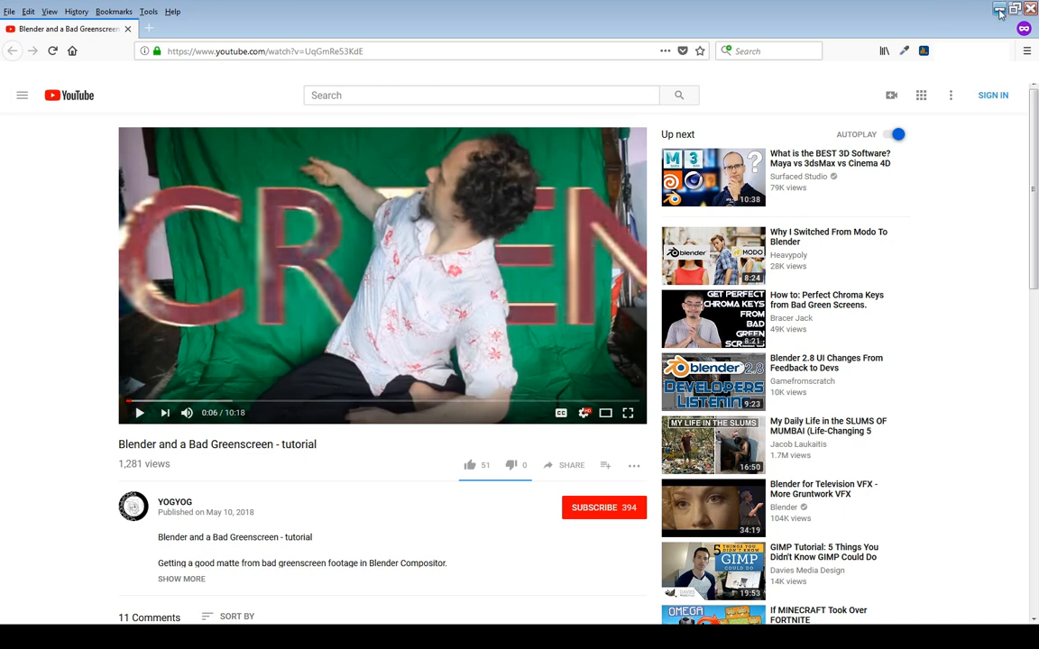
- Switch to Blender and save the project as a new version named B4B_demo_0304.blend
left_click(999, 11)
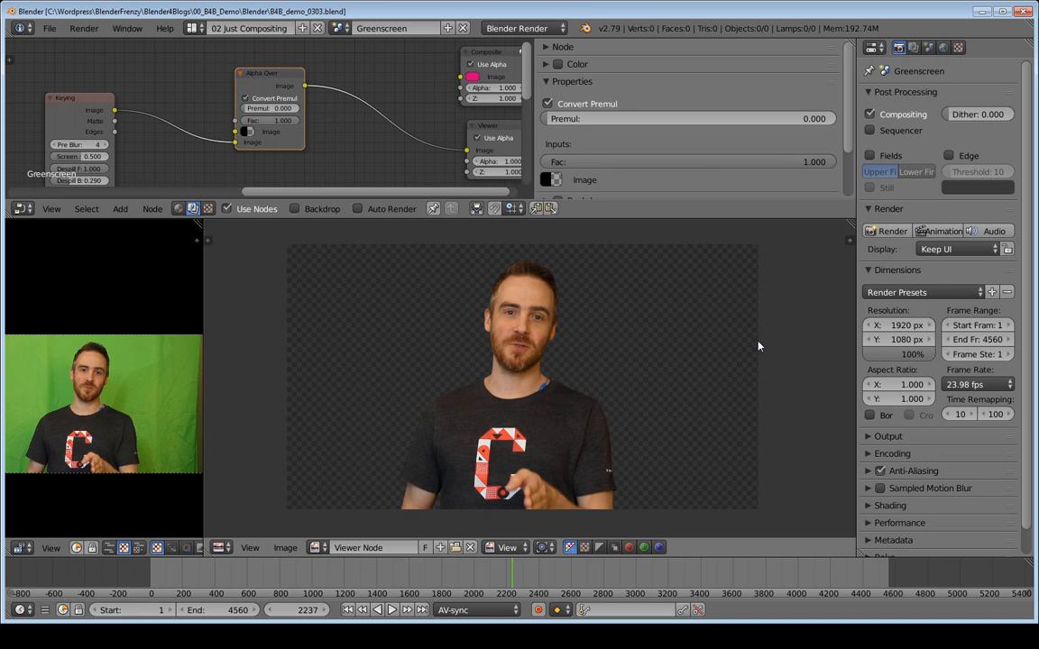
key("ctrl+shift+s")
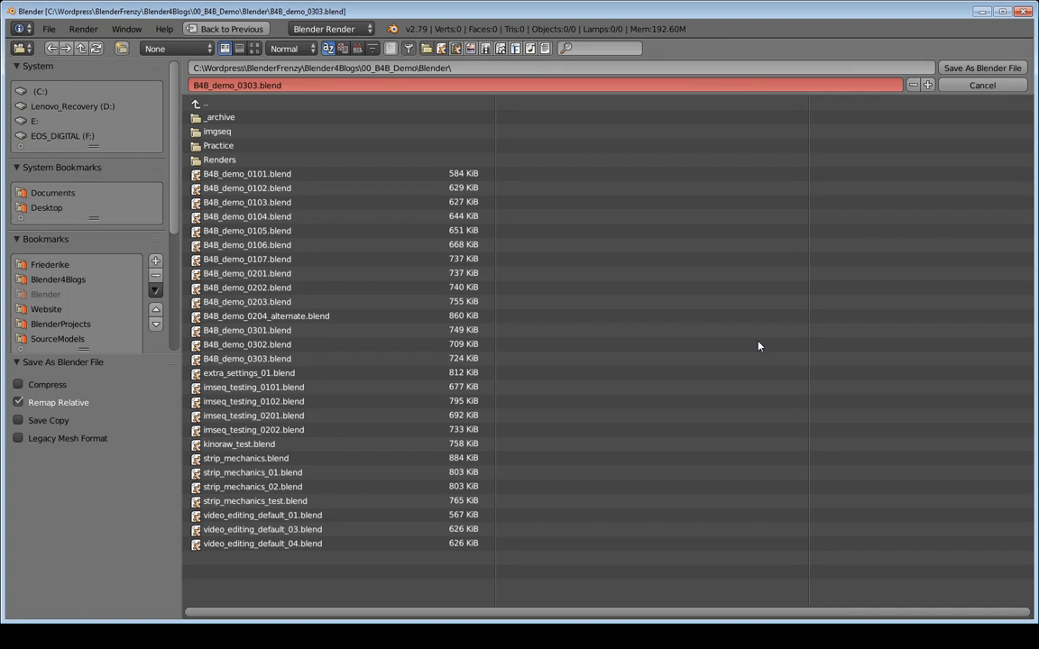
key("KP_Add")
key("Return")
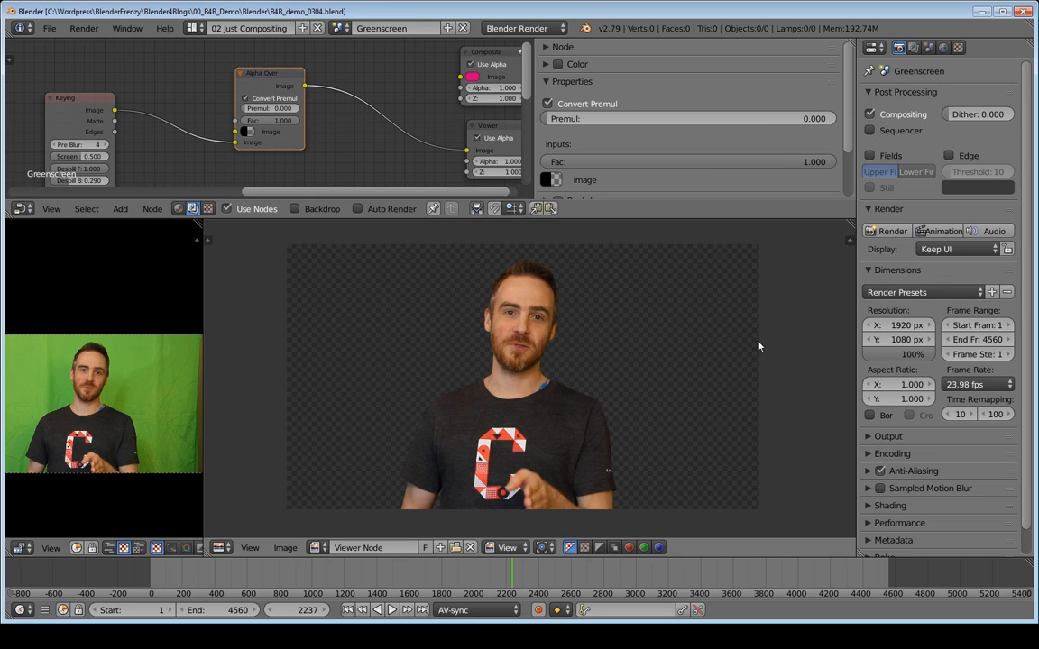
- Set the render output format to PNG with RGBA colour so the transparency is stored
left_click(883, 438)
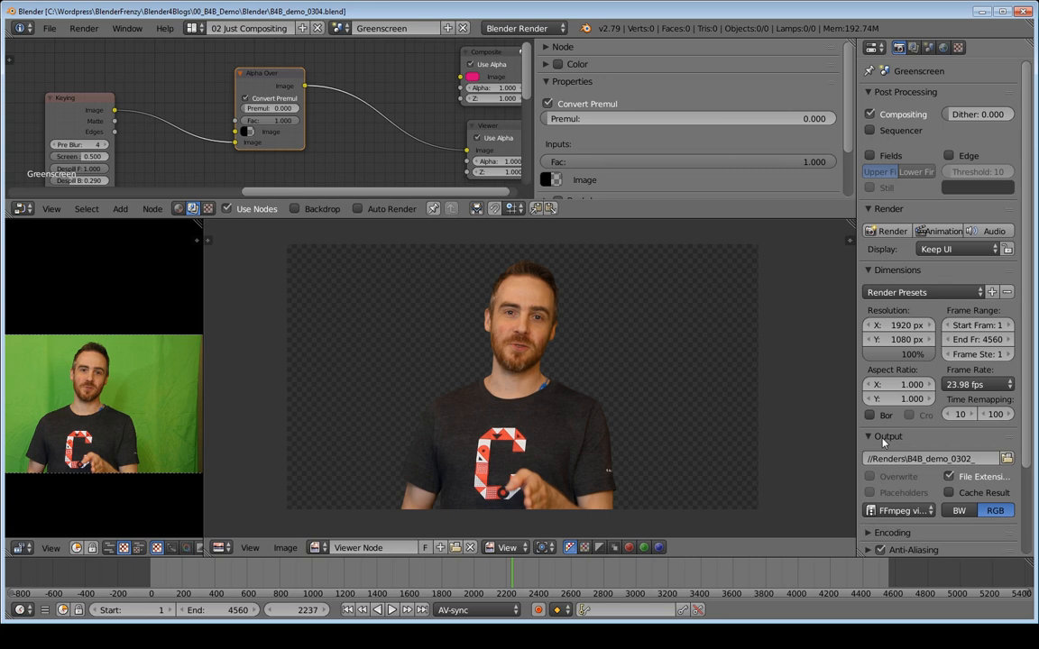
scroll(884, 442, "down", 2)
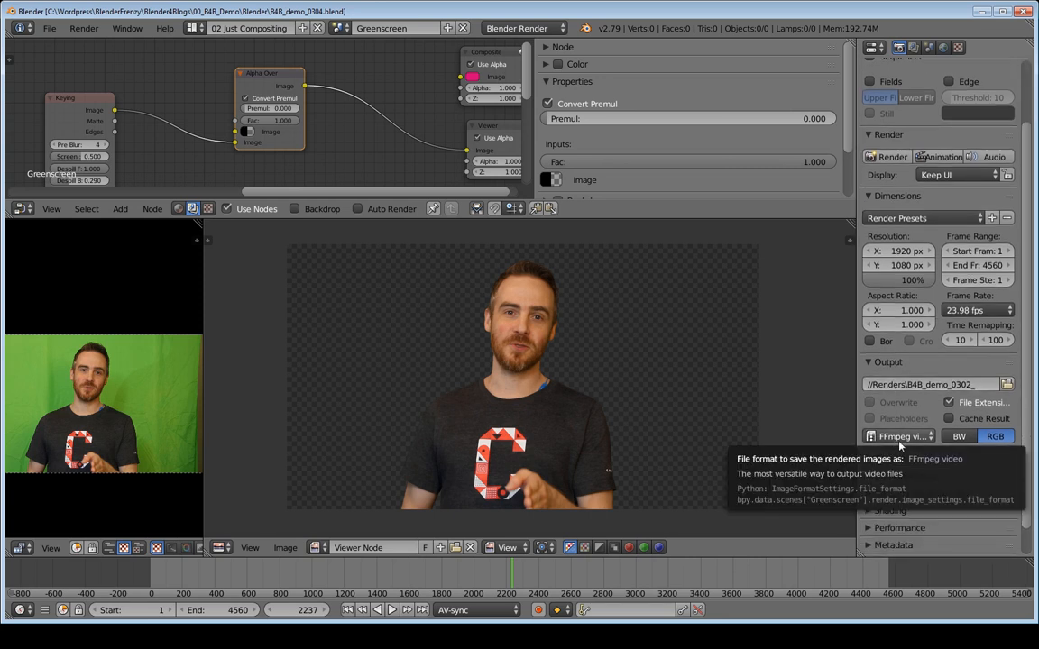
left_click(899, 438)
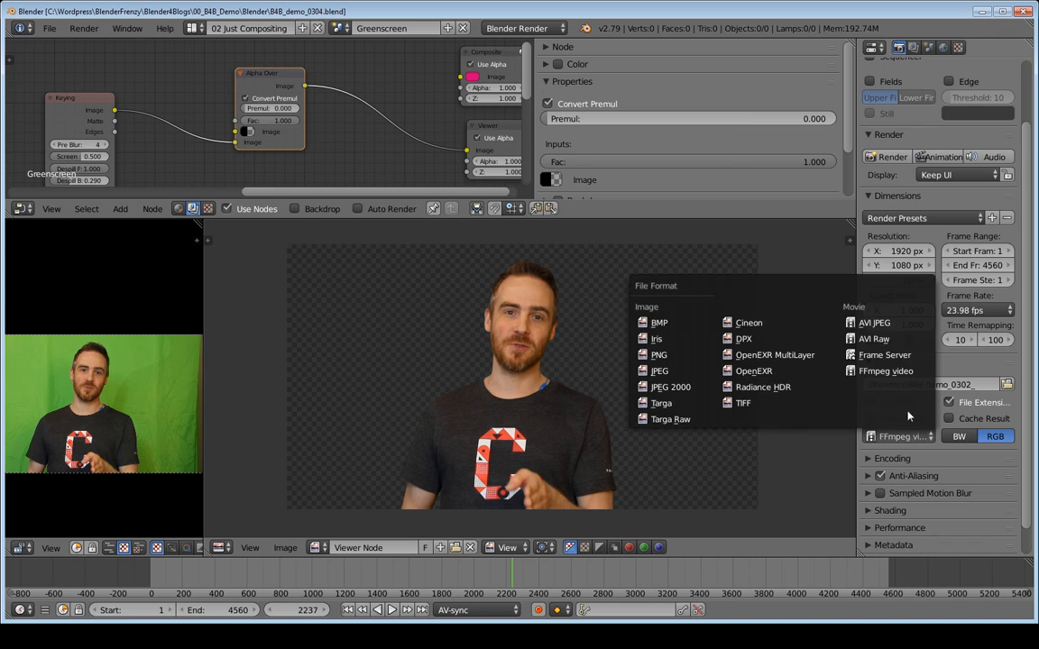
left_click(658, 355)
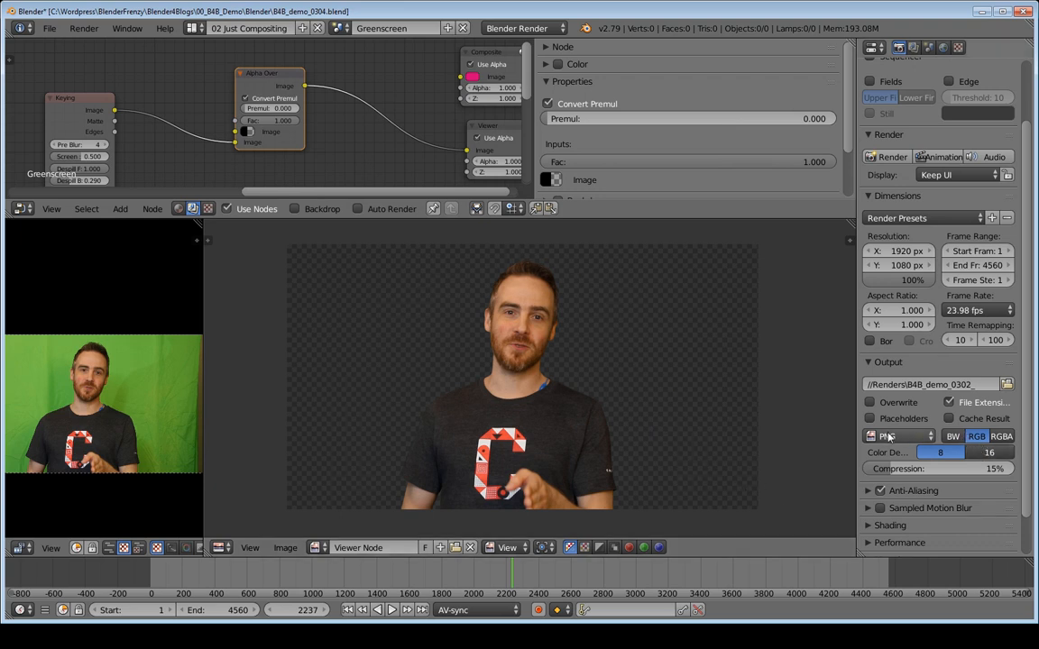
left_click(1001, 437)
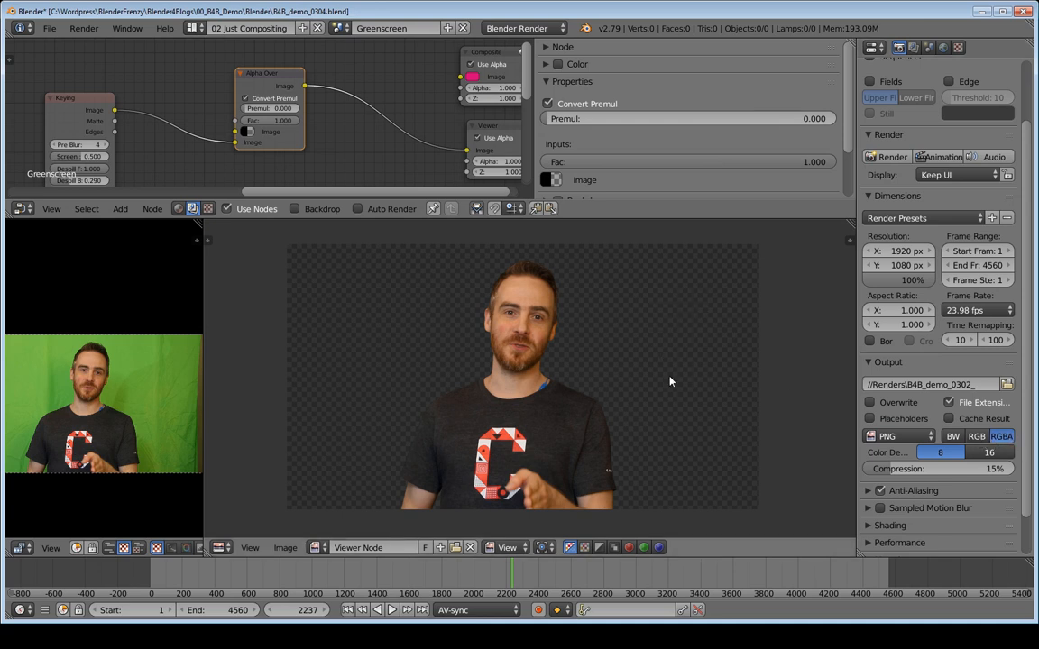
left_click(898, 437)
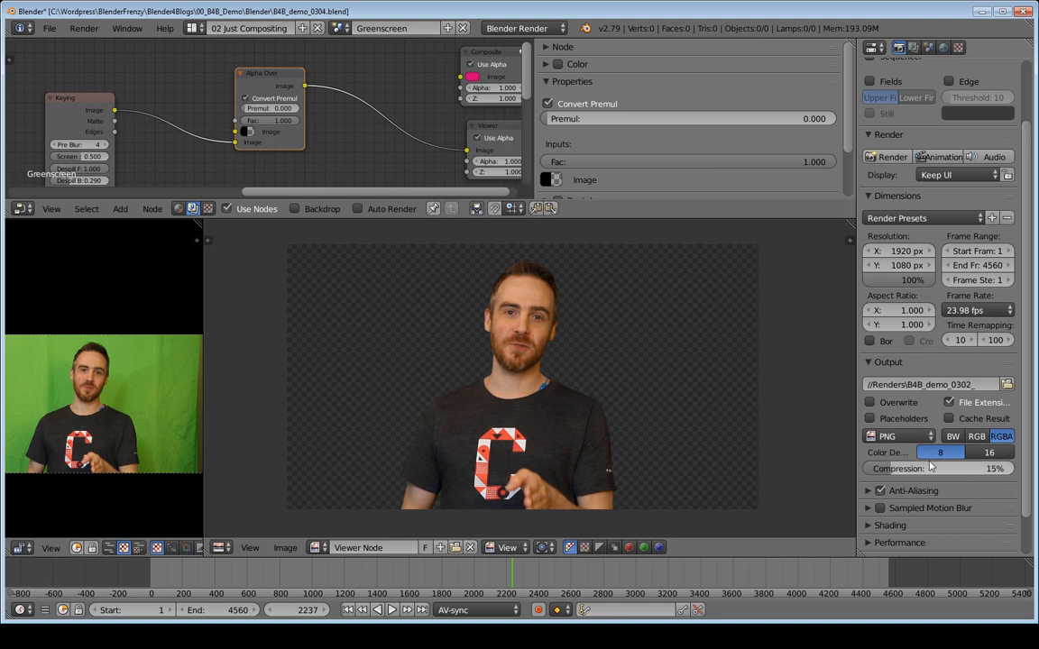
- Set the render output path to //Renders\imseq_0304\0304_
left_click(977, 384)
left_click_drag(983, 388, 908, 395)
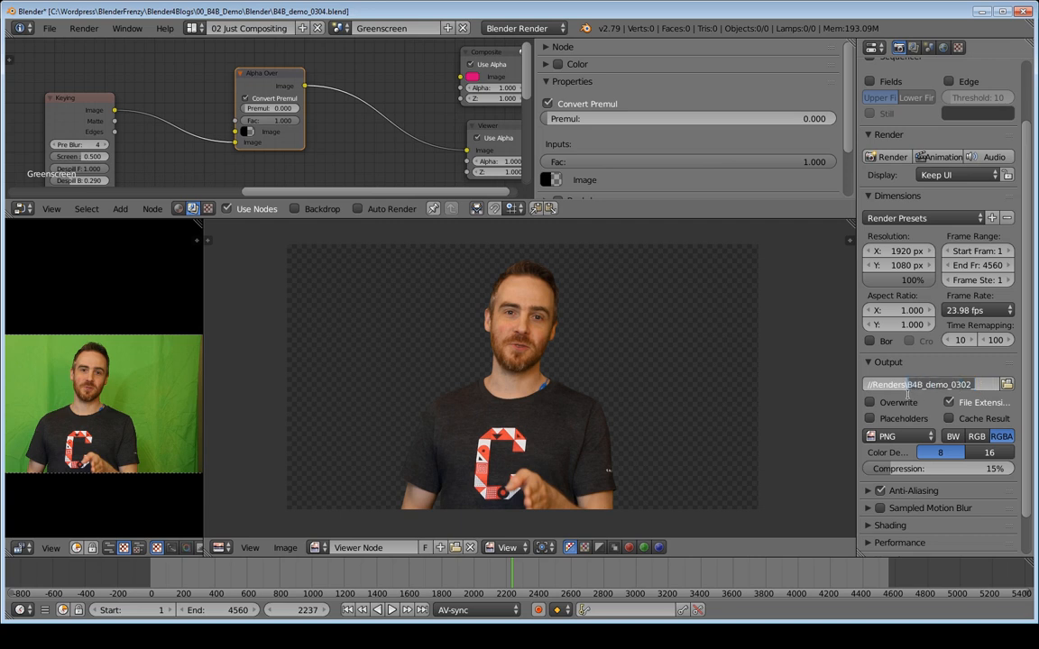
key("BackSpace")
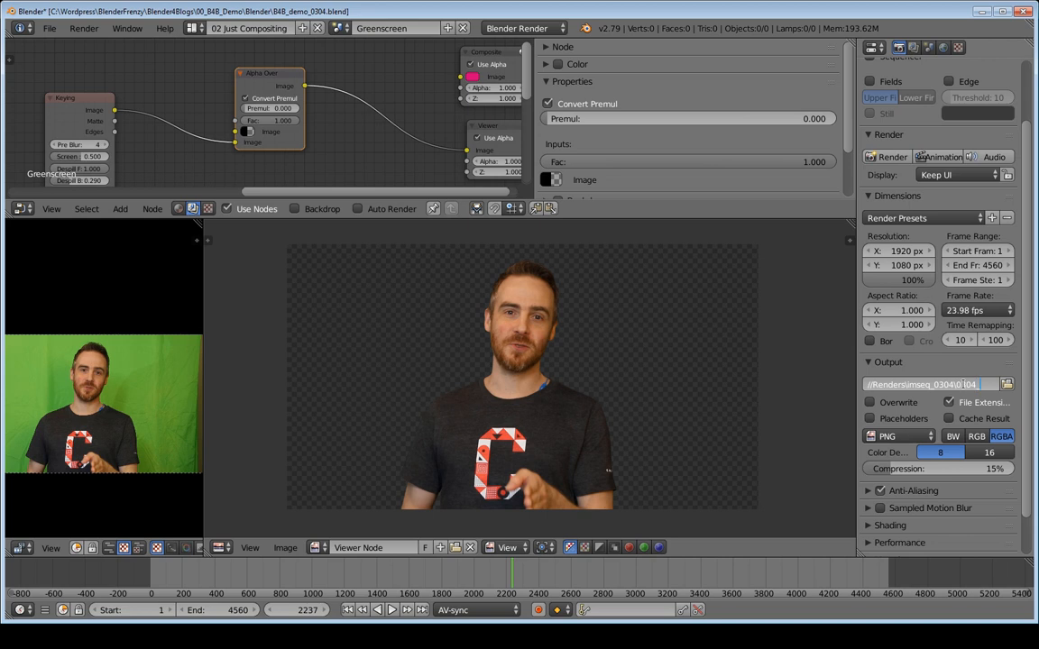
type("304_")
key("Return")
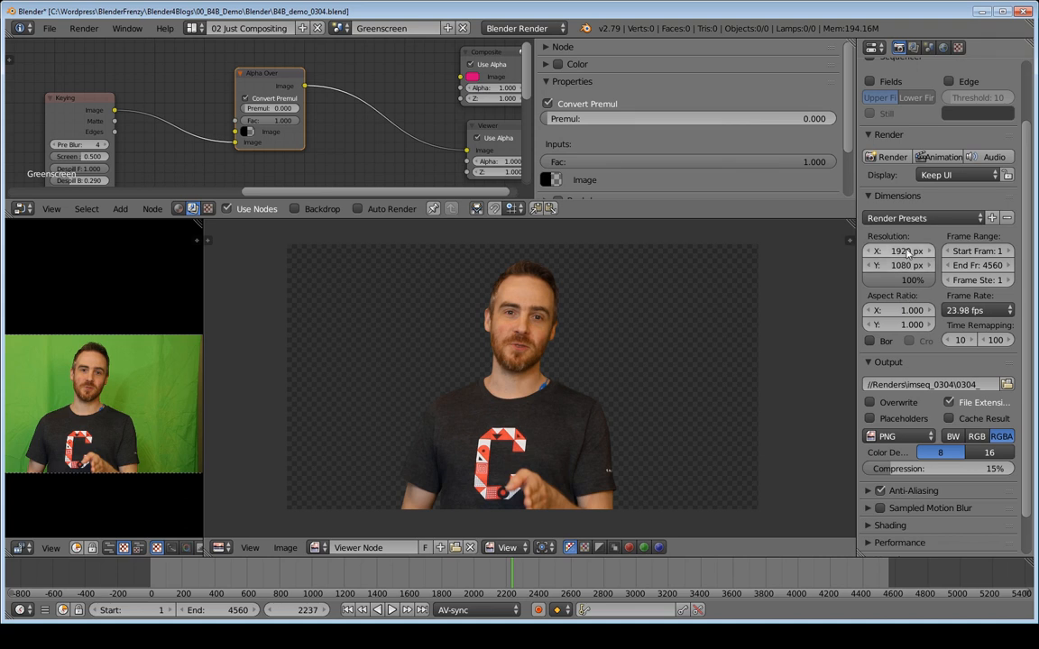
- Try rendering the animation, inspect the output frames in the imseq_0304 folder, and cancel the render
left_click(937, 162)
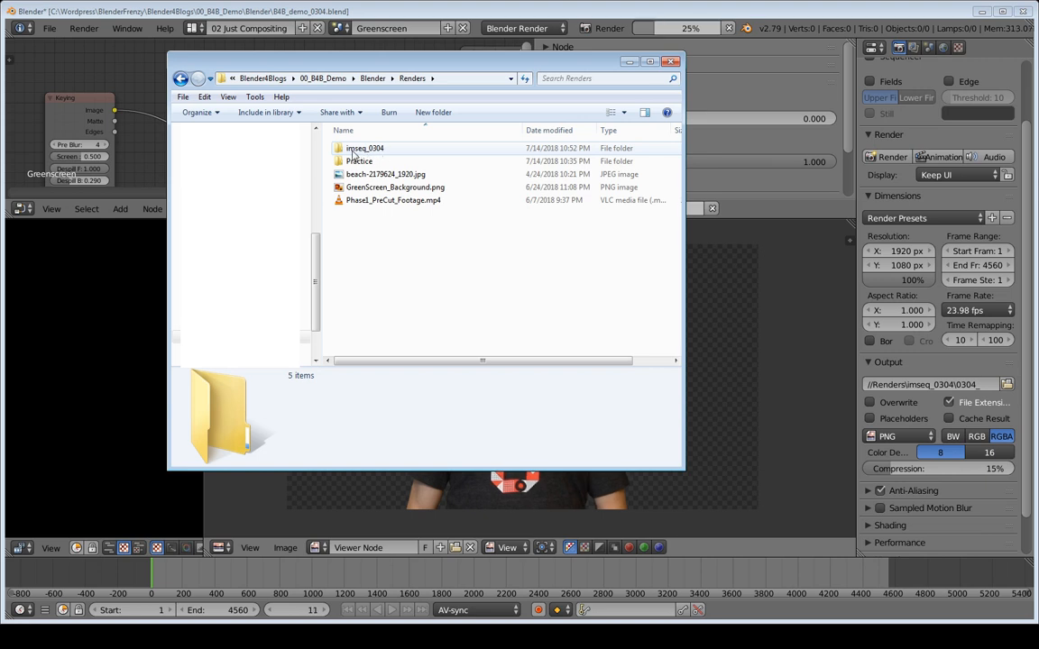
double_click(379, 151)
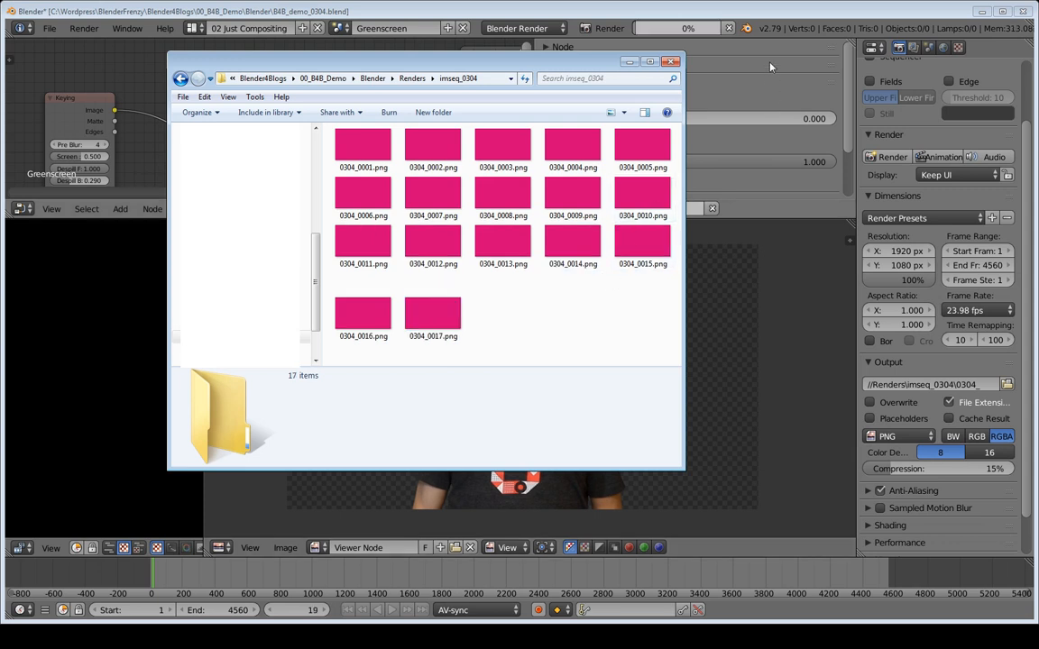
left_click(756, 18)
left_click(730, 28)
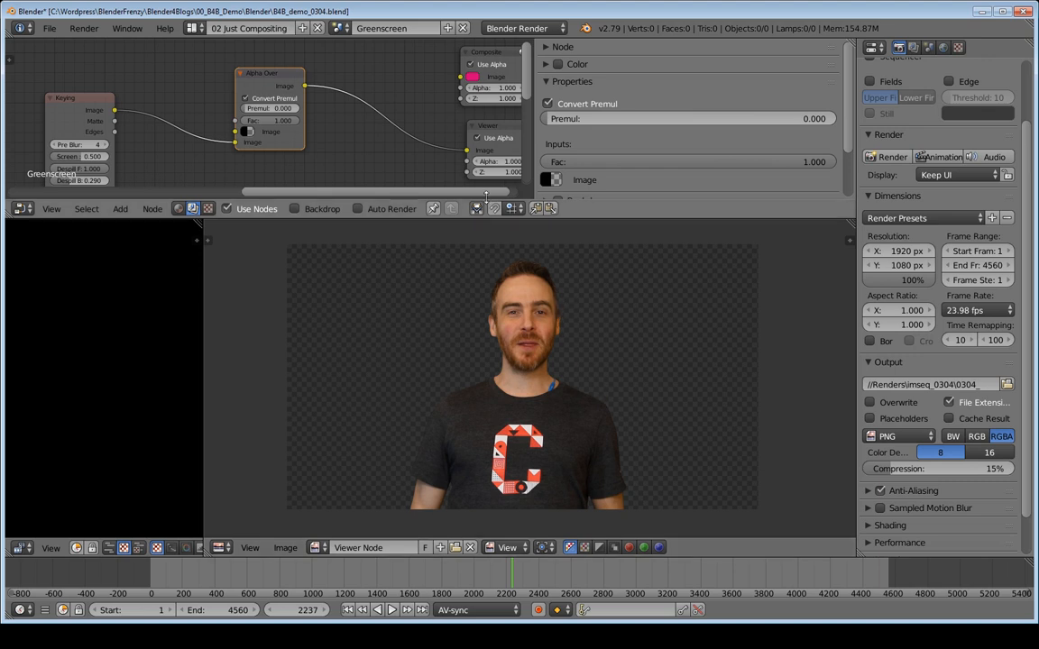
- Line up the Composite node directly above the Viewer node in the compositing node tree
middle_click_drag(424, 69, 305, 66)
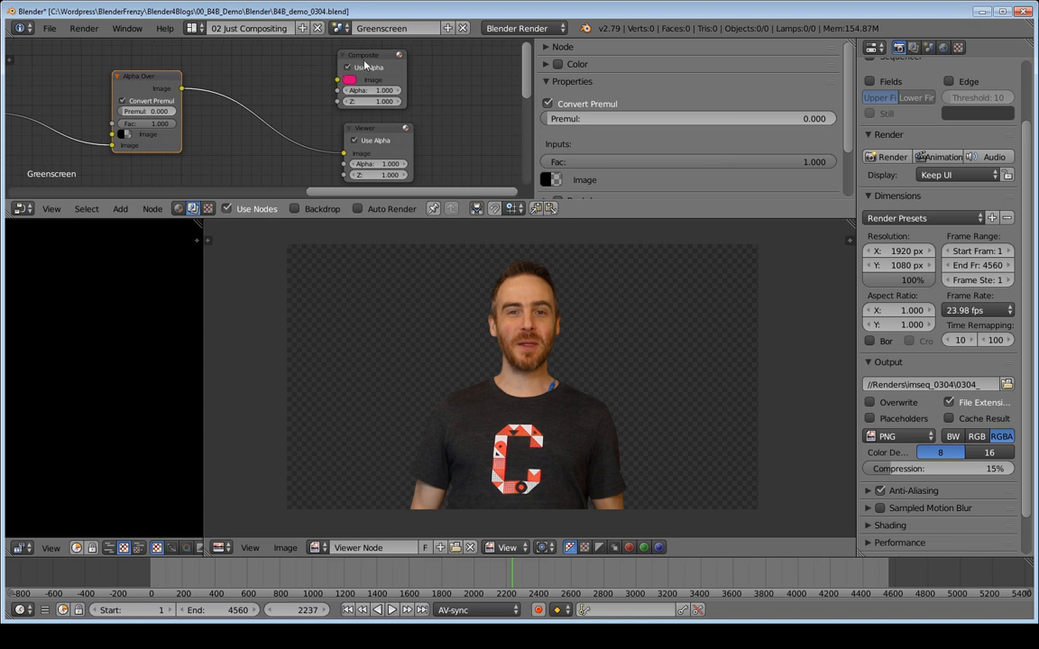
left_click(365, 61)
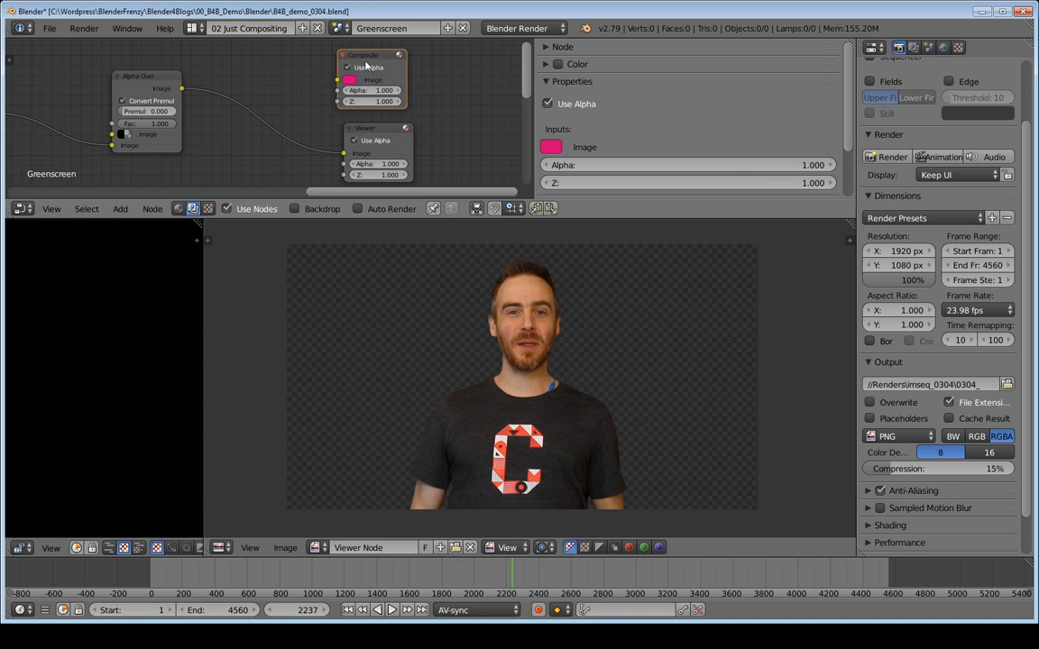
left_click_drag(361, 56, 365, 59)
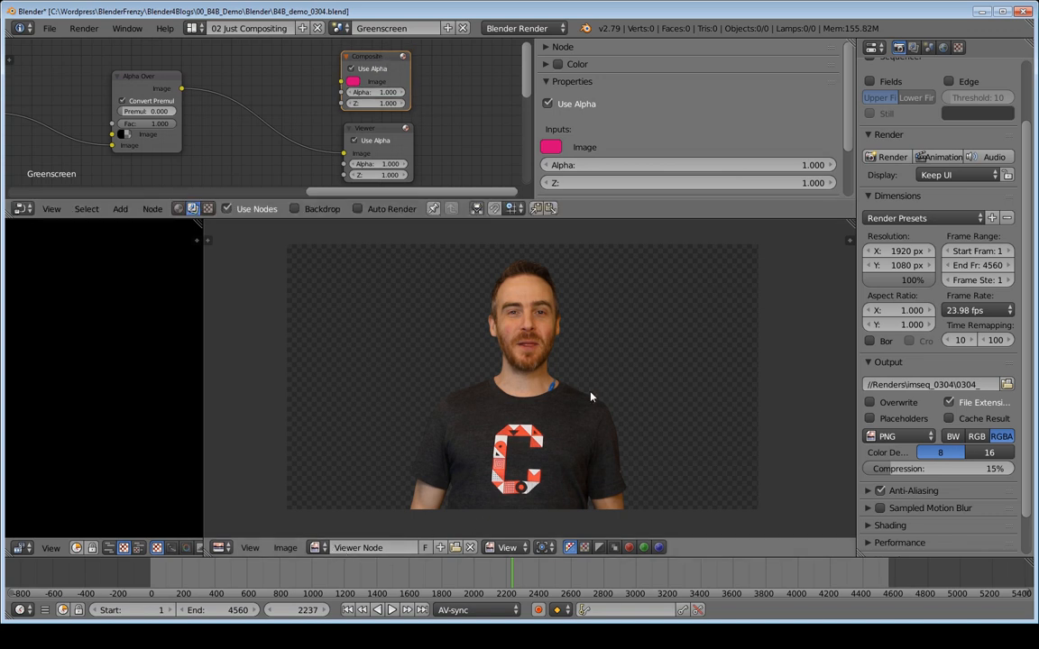
left_click(386, 133)
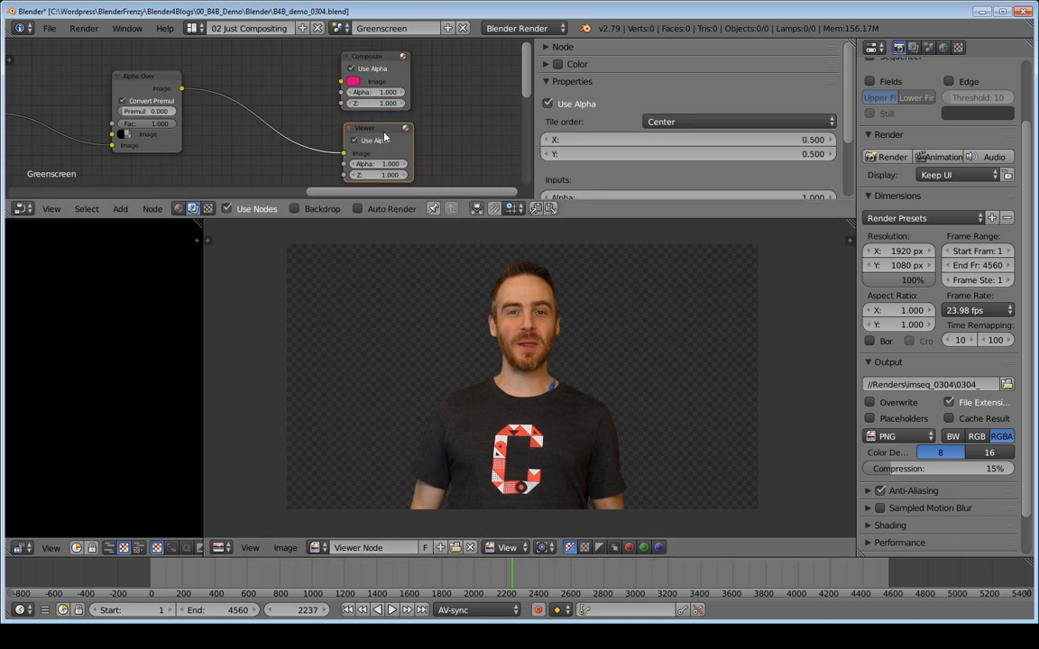
left_click_drag(386, 132, 373, 134)
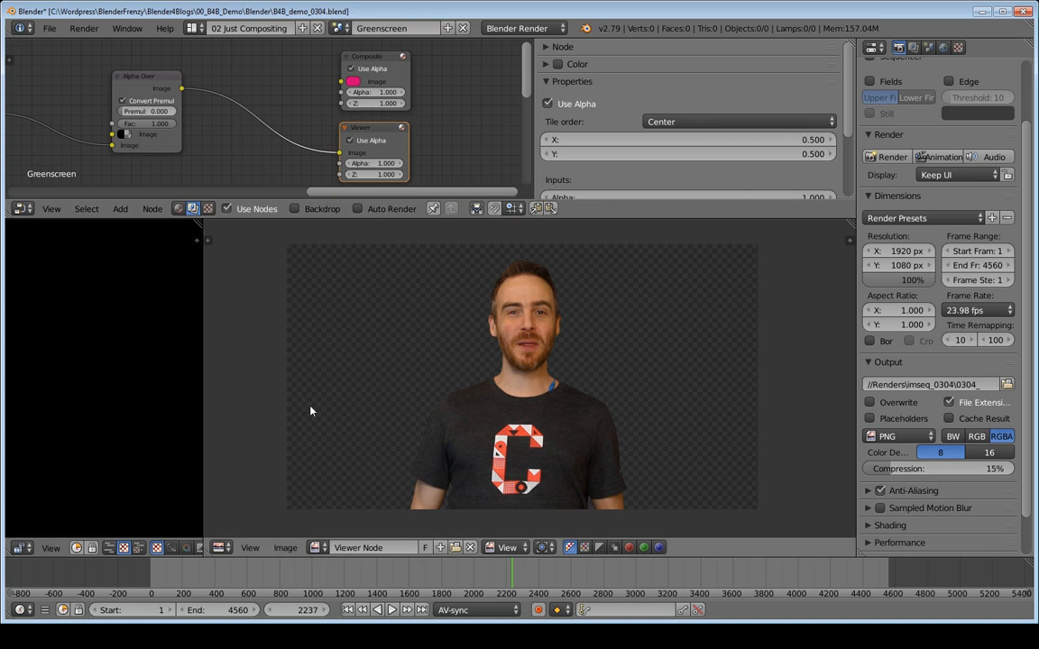
left_click_drag(372, 128, 370, 125)
left_click_drag(367, 56, 384, 62)
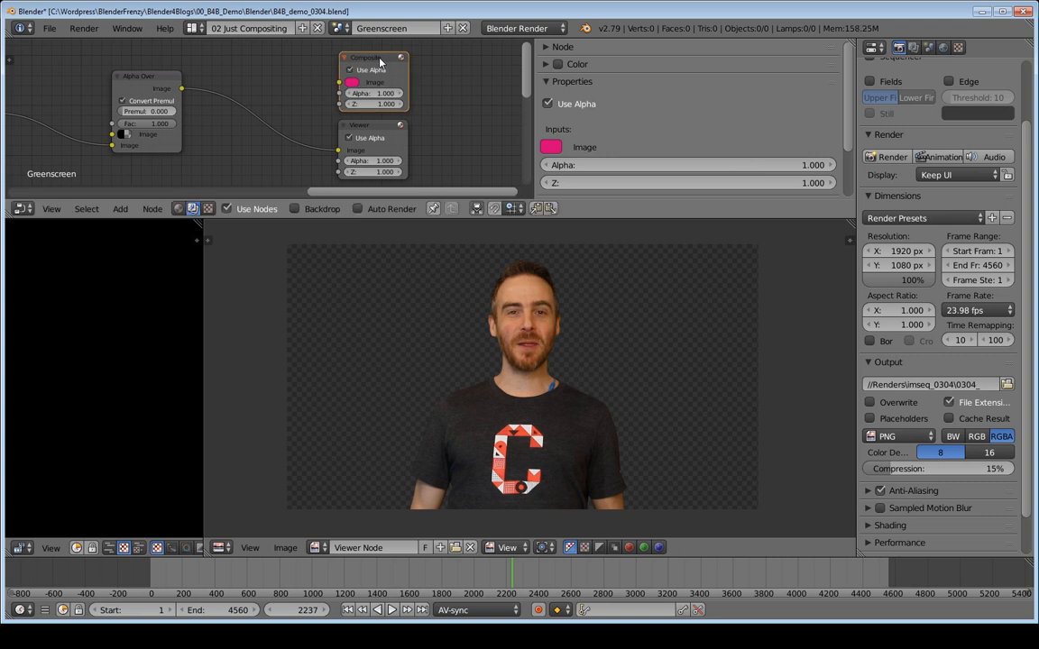
scroll(193, 92, "down", 1)
- Render the current frame and compare the Render Result with the Viewer Node image, ending on the Render Result
left_click(158, 86)
left_click(318, 548)
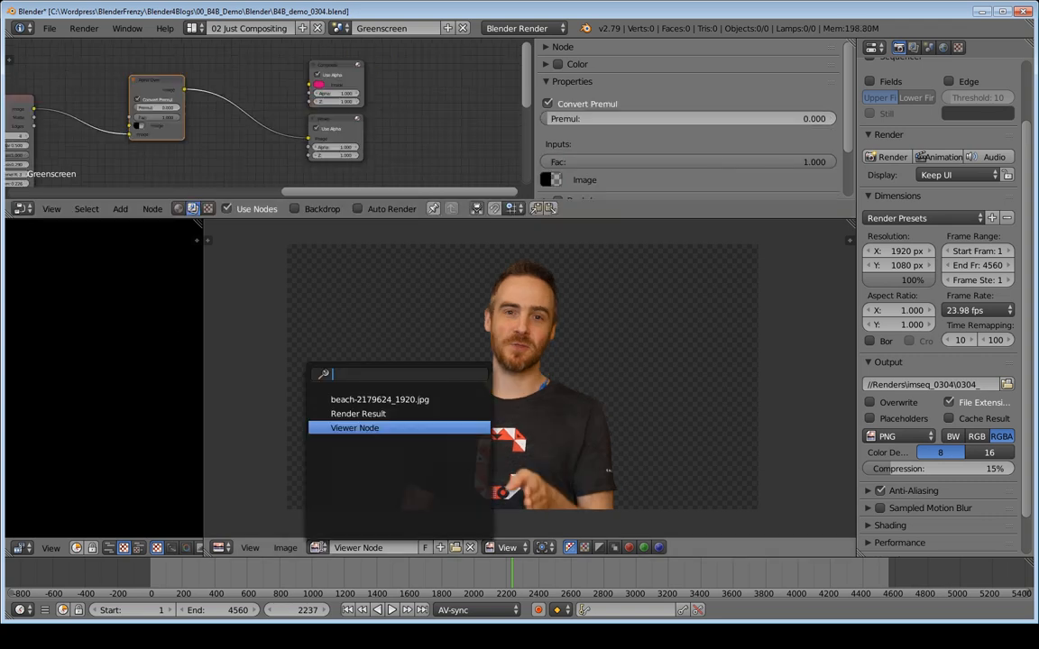
left_click(342, 415)
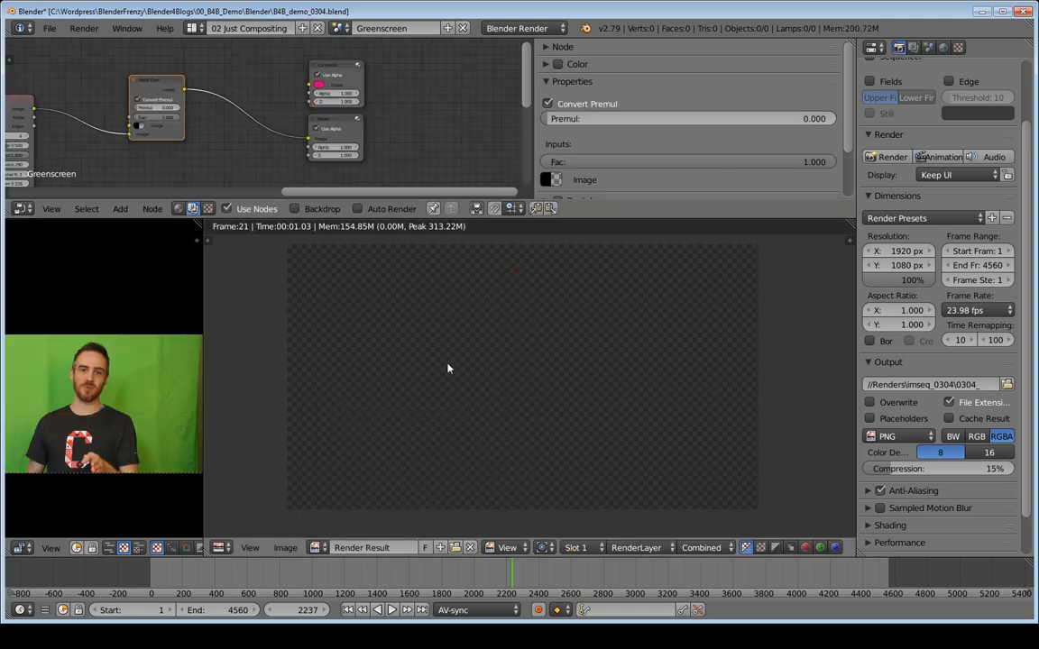
left_click(886, 157)
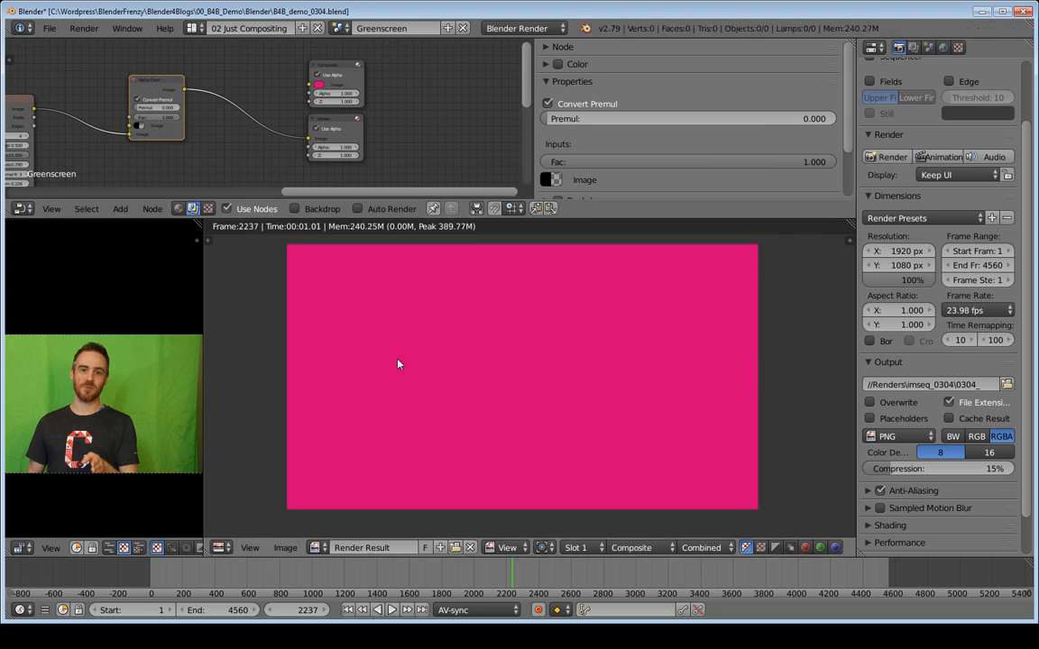
left_click(320, 547)
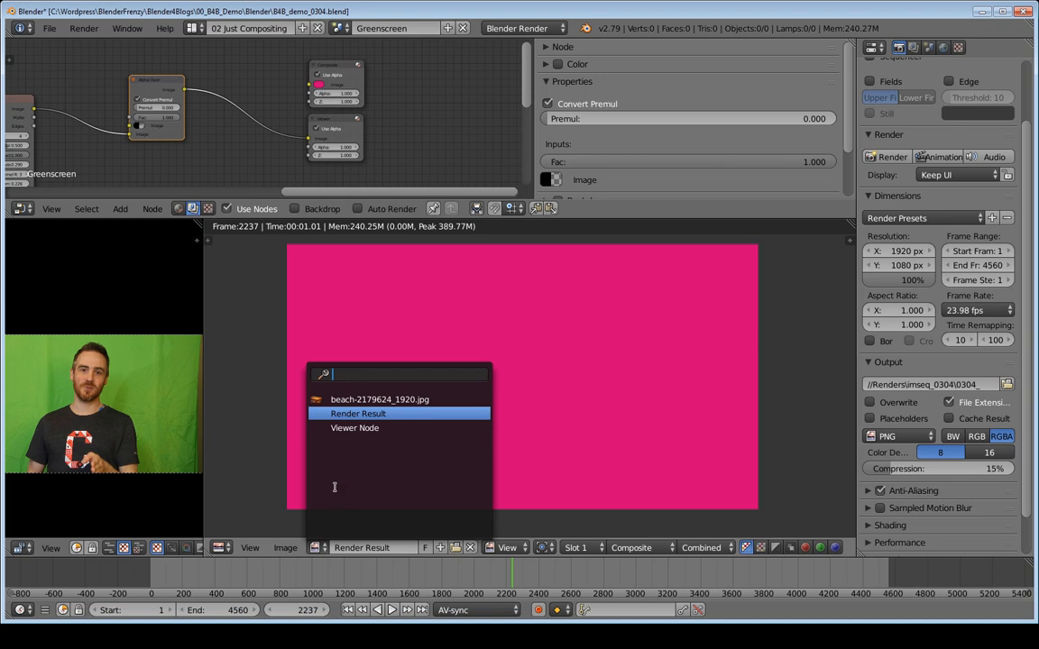
left_click(365, 423)
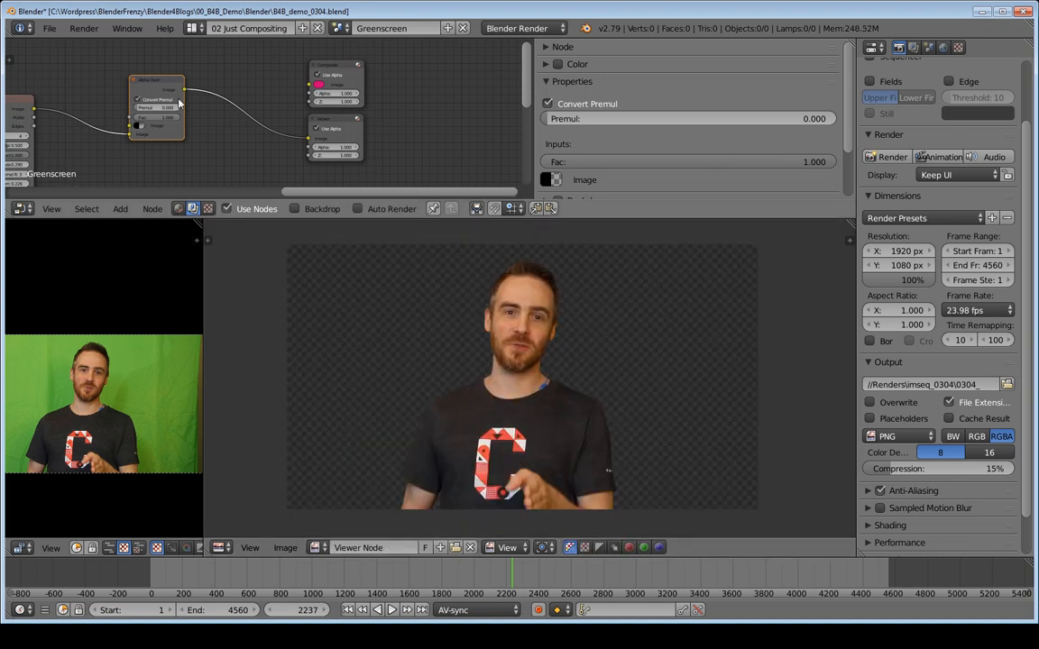
left_click(320, 548)
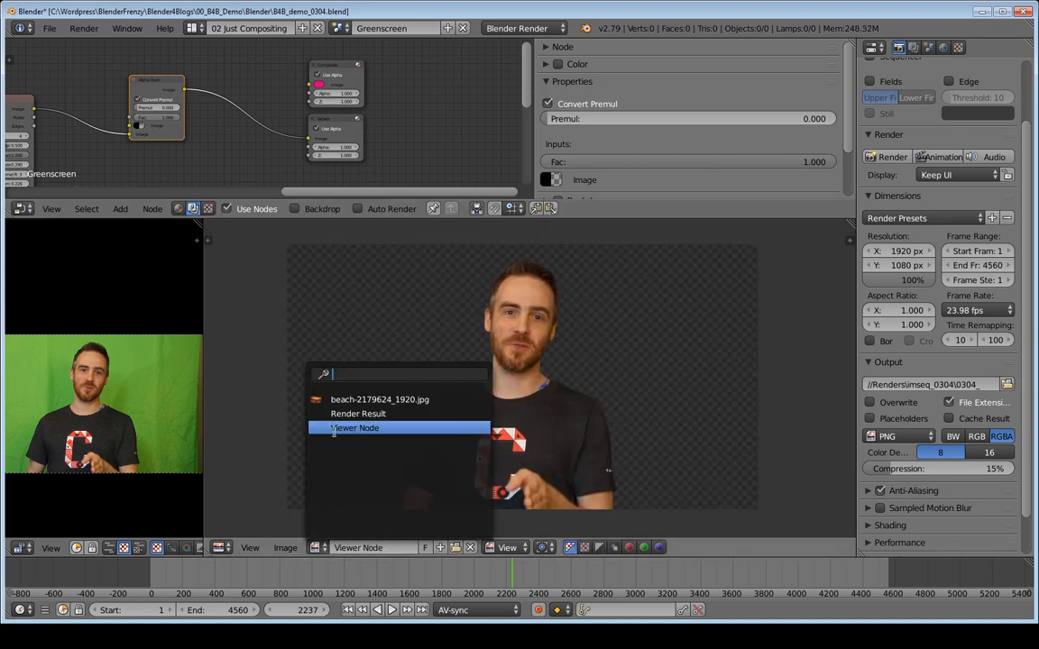
left_click(361, 413)
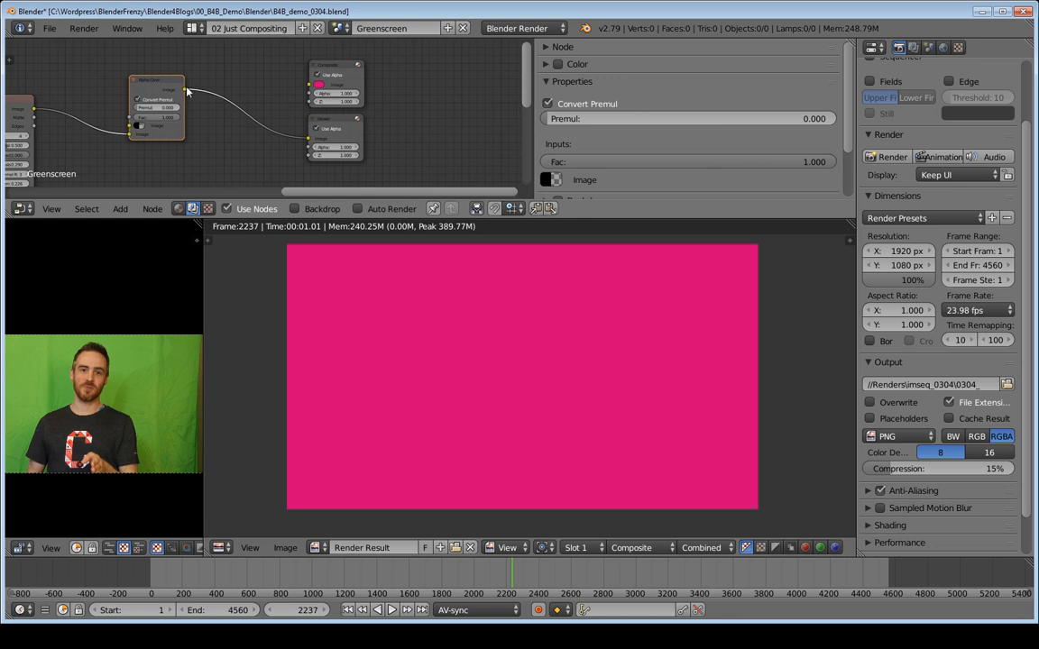
- Connect the Alpha Over node's Image output to the Composite node's Image input and nudge the Composite node slightly upward
left_click_drag(184, 89, 310, 86)
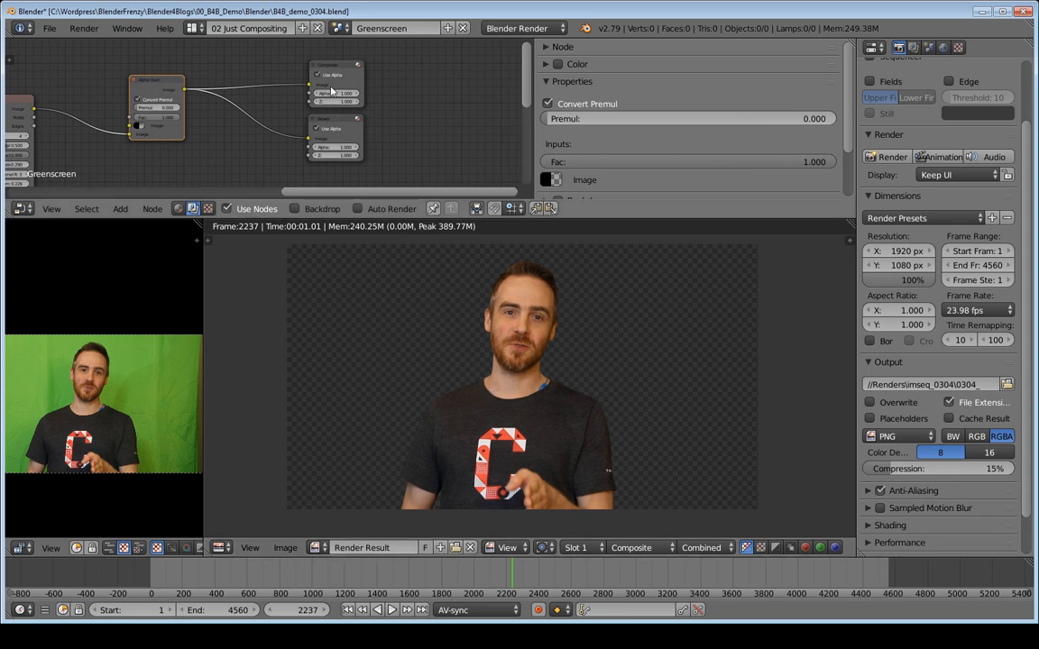
left_click_drag(334, 66, 340, 71)
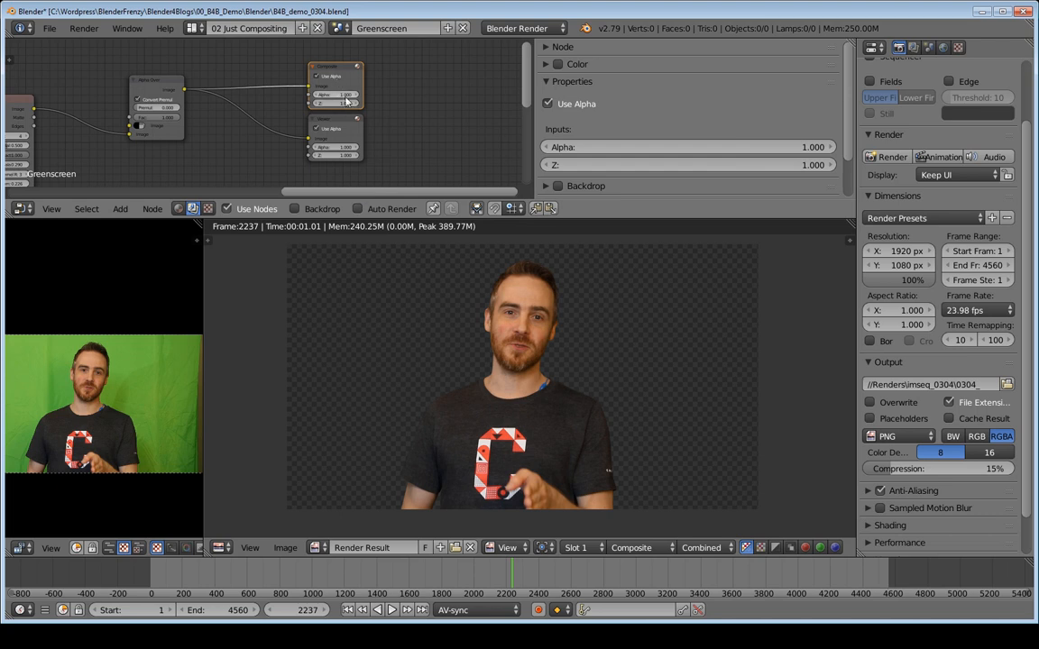
left_click_drag(326, 69, 326, 65)
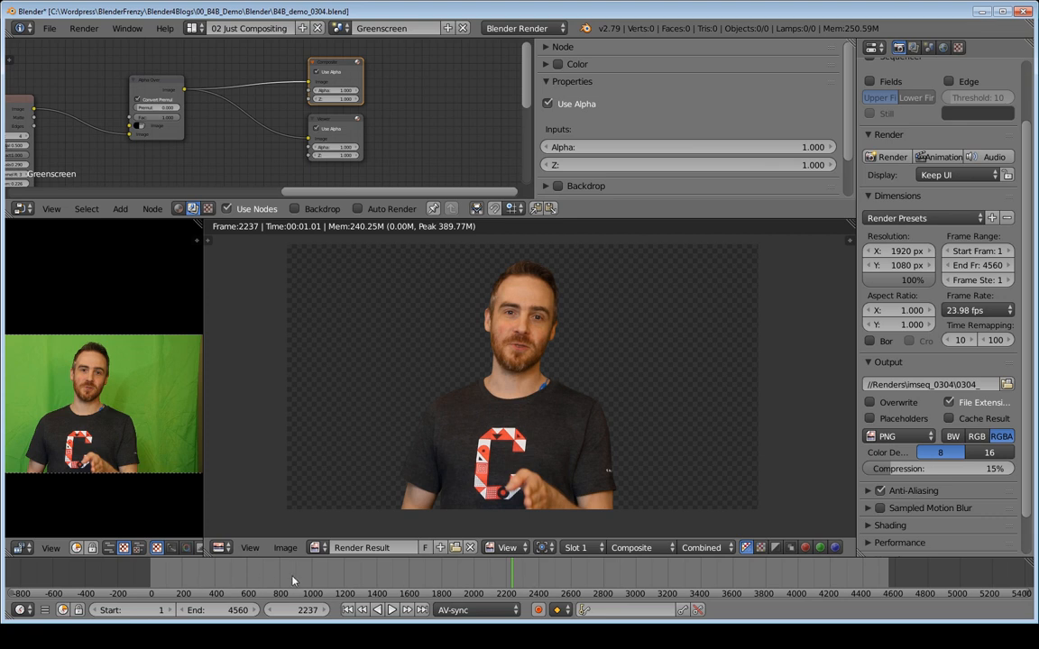
- Render the animation with the connected Composite node and check the new PNG frames in the imseq_0304 folder
left_click(77, 586)
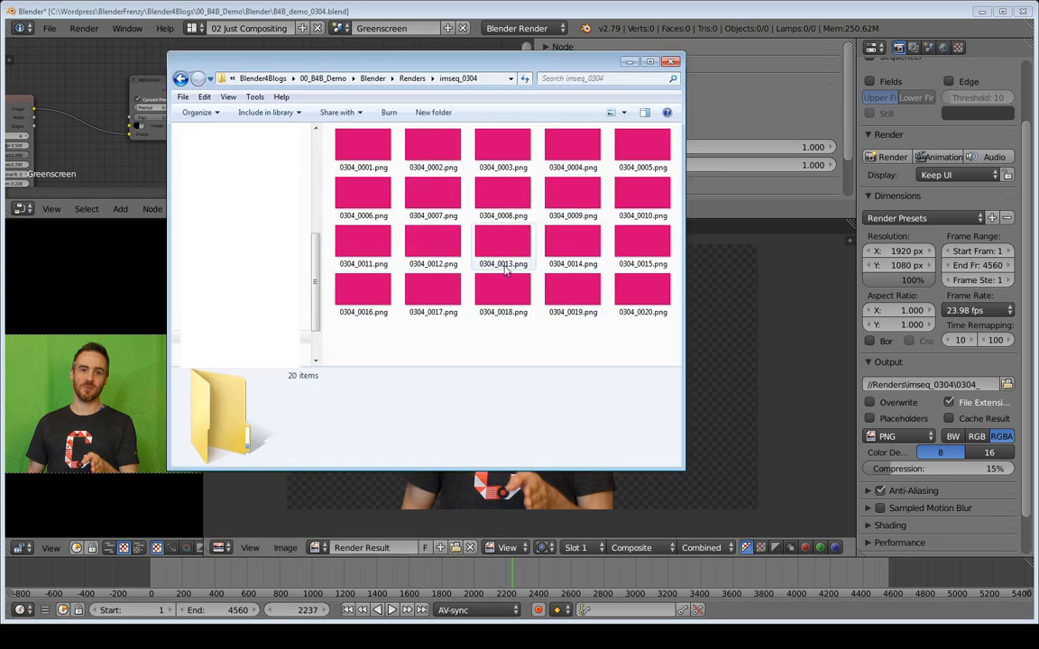
left_click(678, 13)
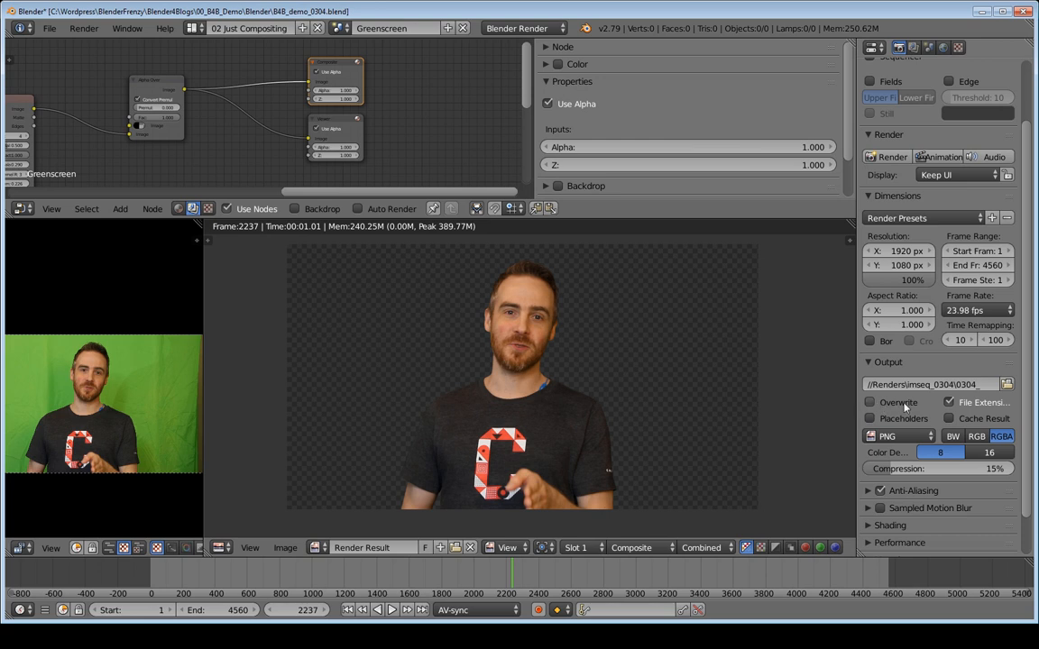
left_click(937, 158)
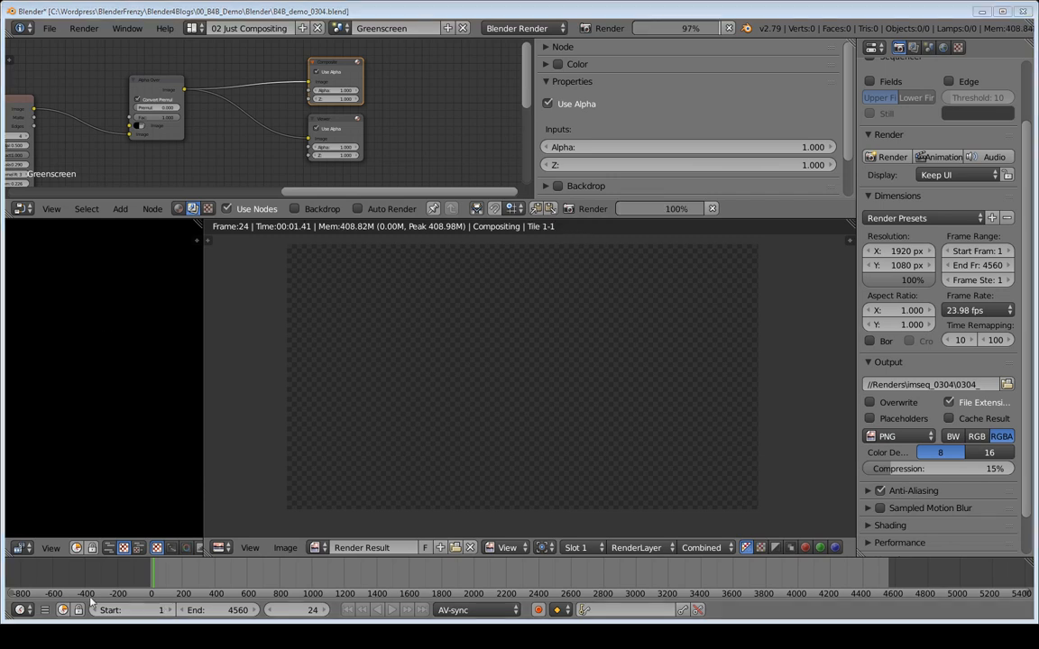
left_click(92, 635)
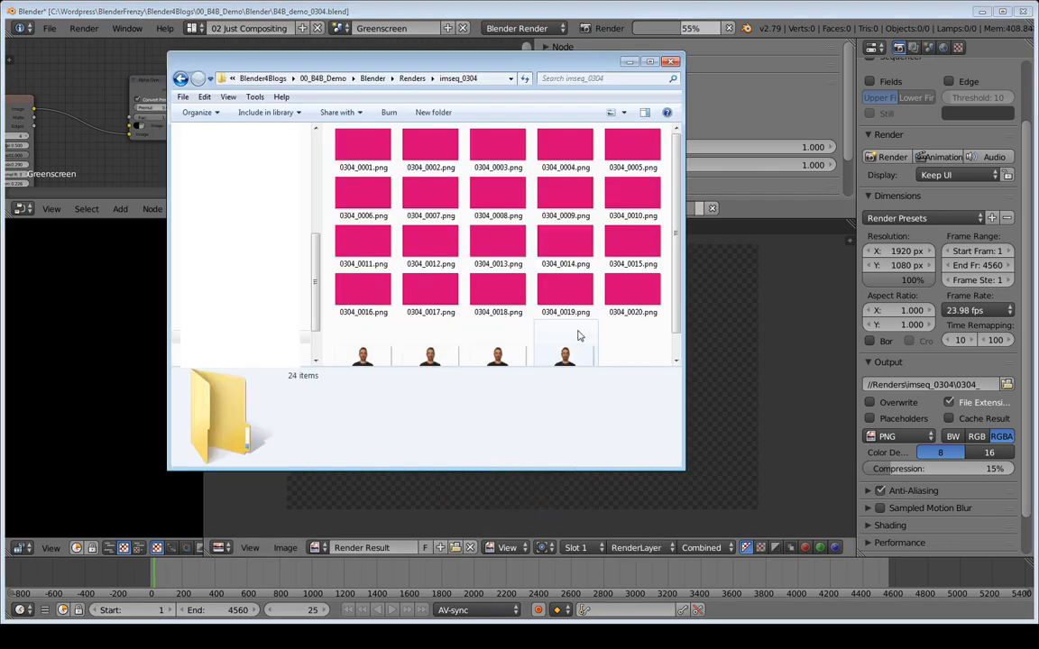
- Examine the newly rendered PNG frames from 0304_0021.png onward in the imseq_0304 folder
scroll(577, 332, "down", 1)
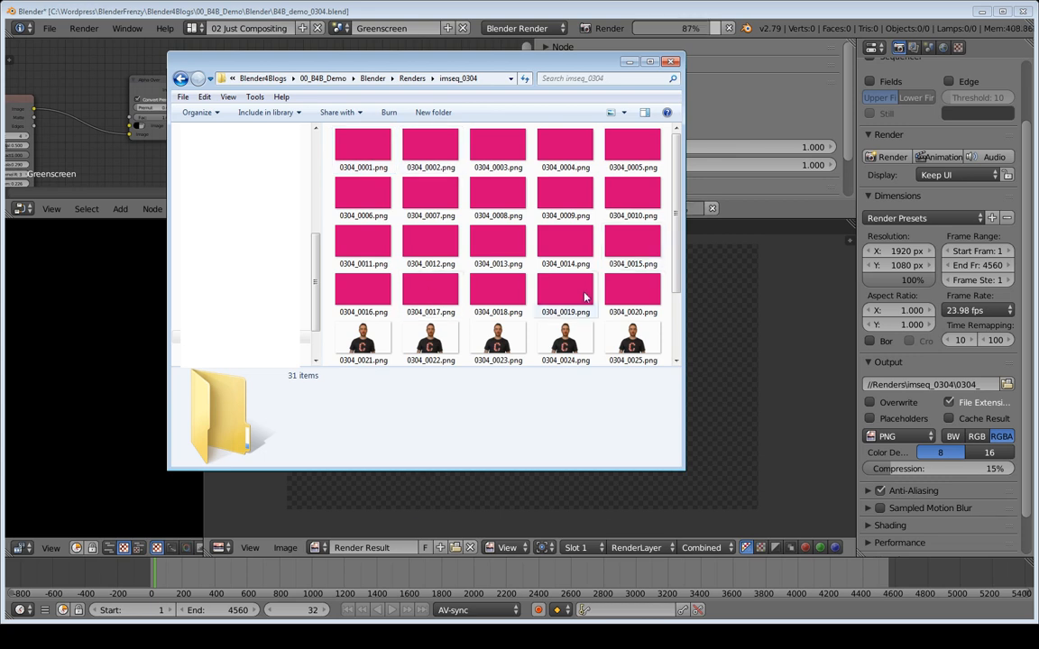
scroll(361, 217, "down", 2)
left_click(359, 218)
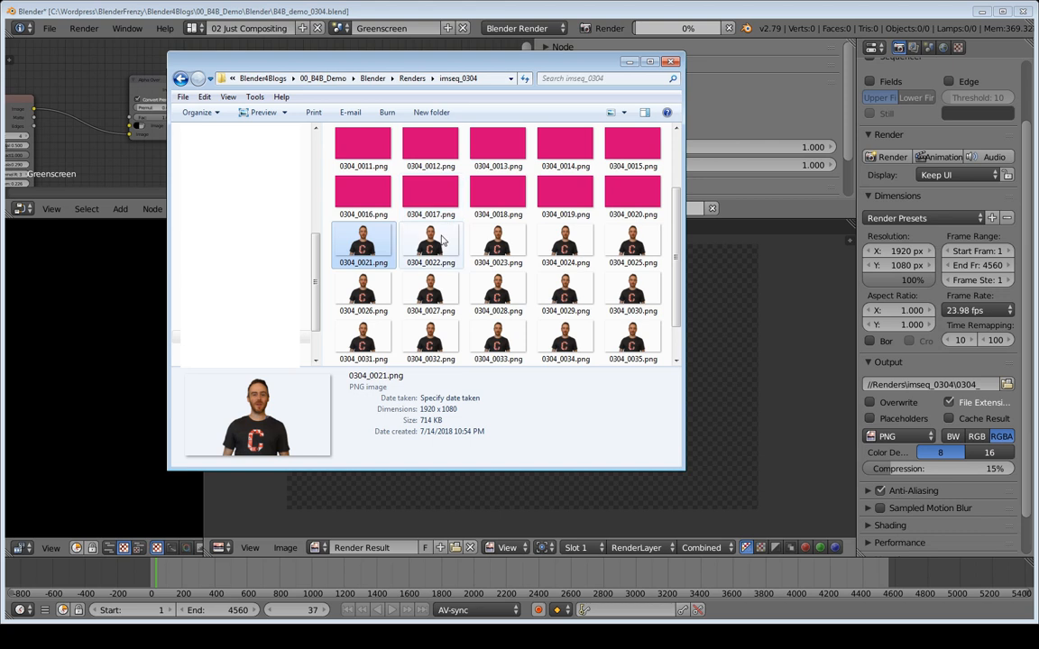
left_click(431, 241)
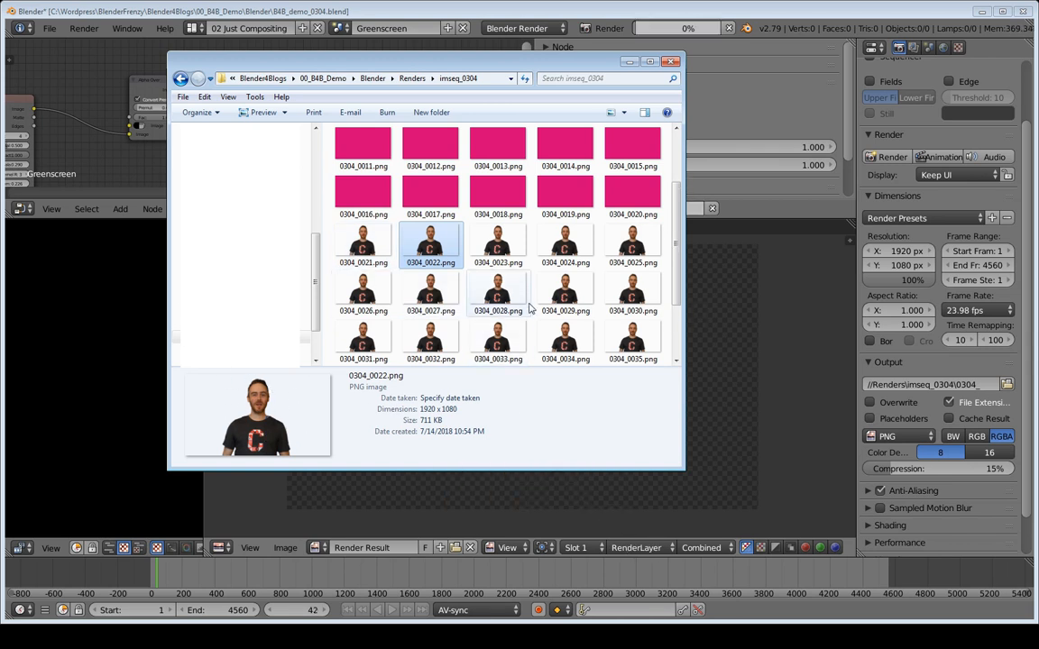
scroll(531, 306, "down", 3)
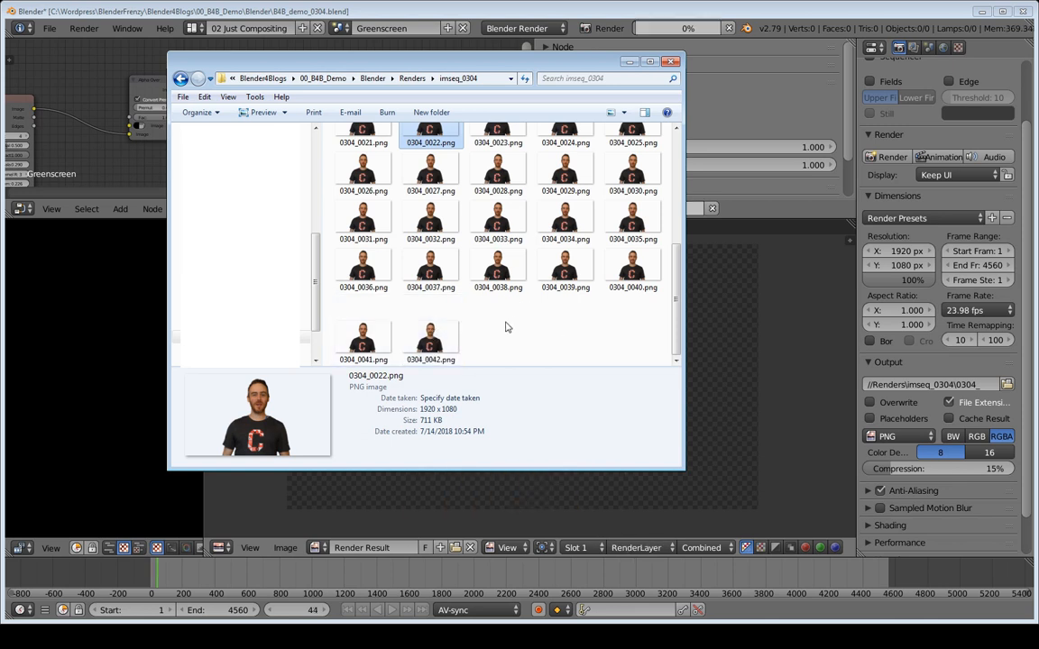
- Stop the running render, enable Overwrite in the output settings and restart the animation render
left_click(670, 61)
key("Escape")
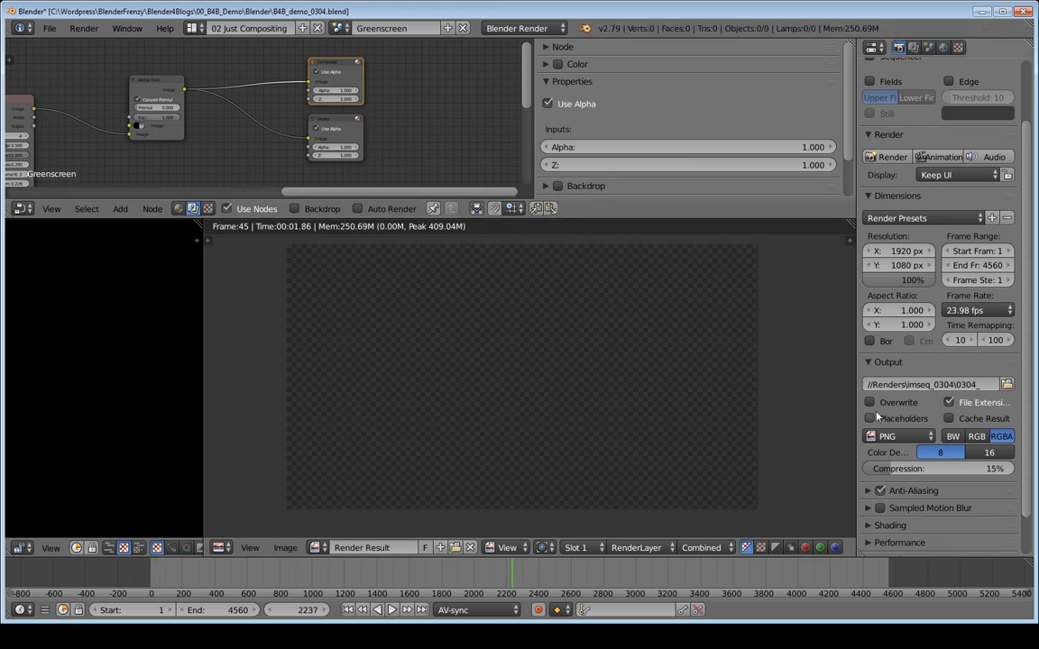
left_click(871, 403)
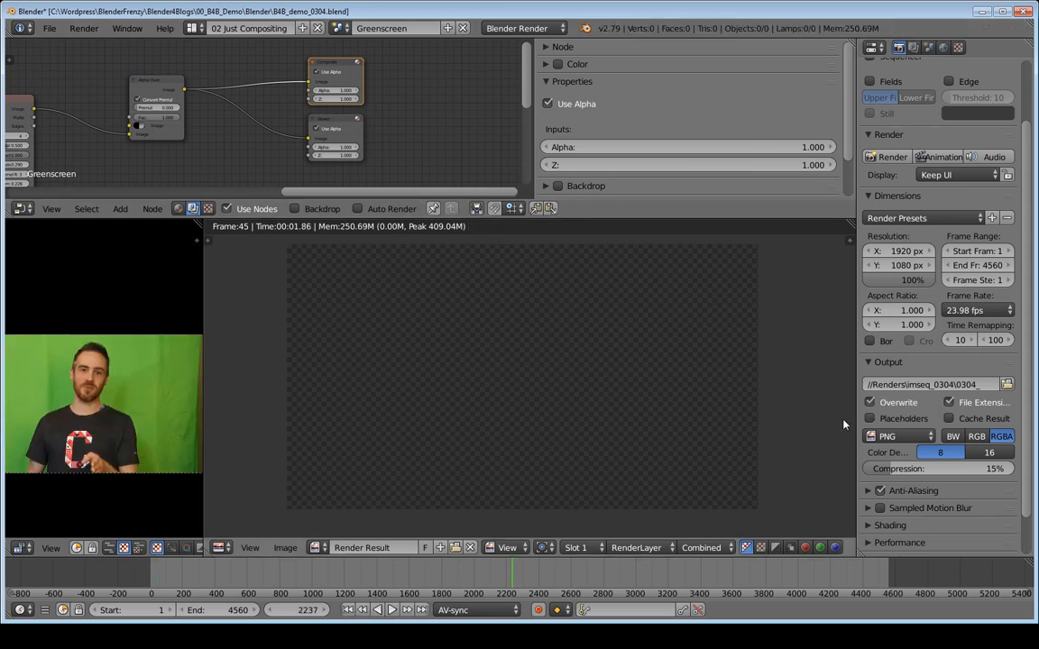
key("ctrl+F12")
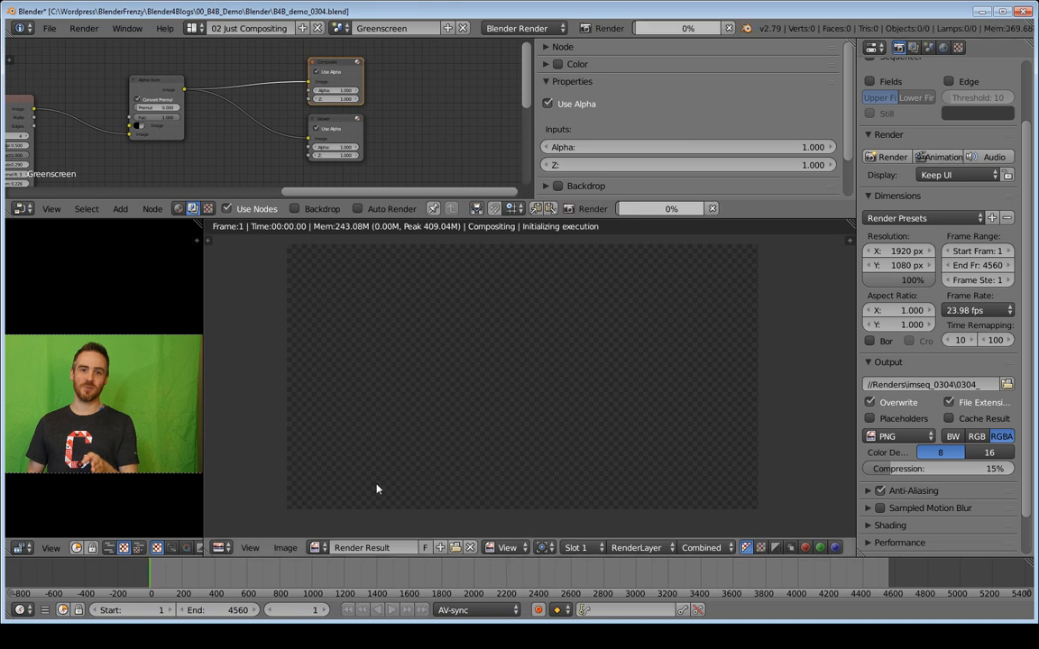
- Check the first frames being overwritten in the imseq_0304 folder, and cancel the render after a few frames
key("alt+Tab")
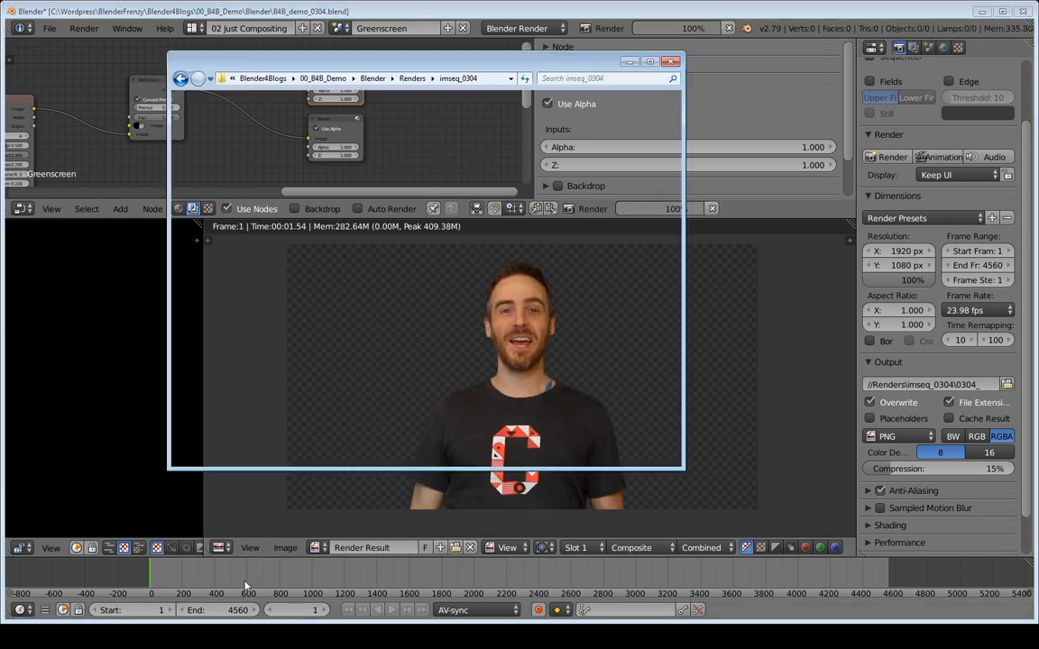
scroll(427, 181, "up", 3)
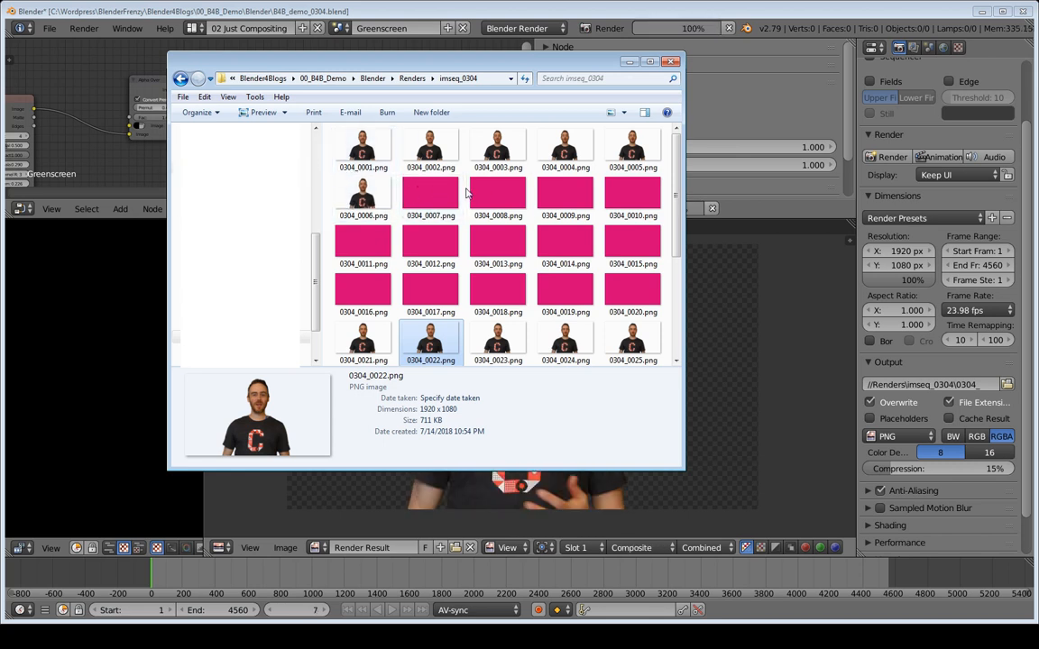
left_click(729, 28)
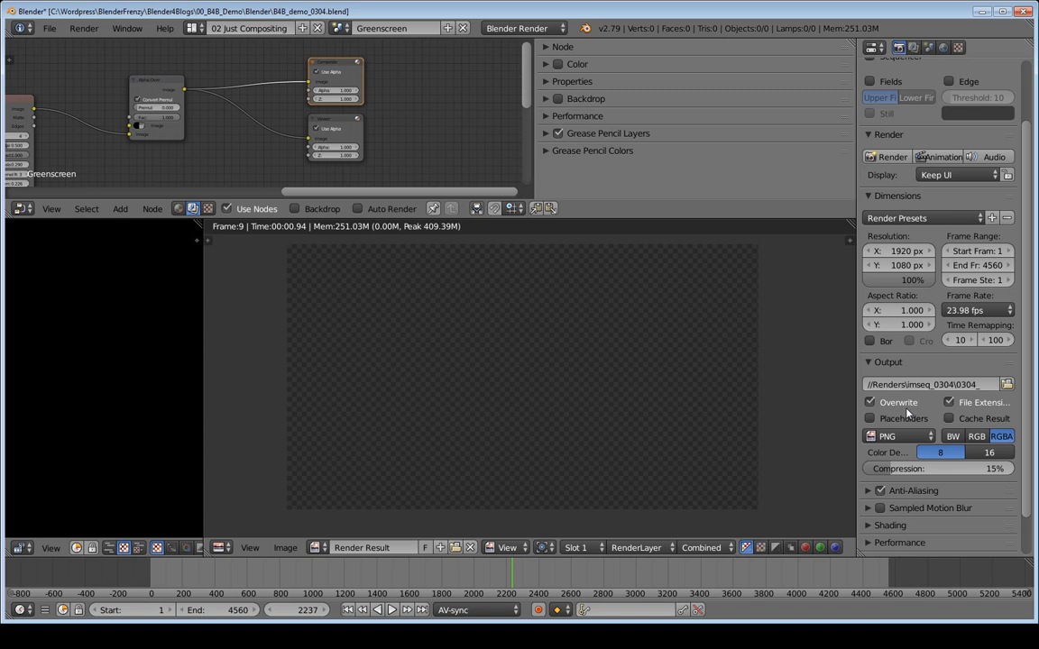
- Disable Overwrite in the output settings and delete 0304_0009.png through 0304_0020.png from the imseq_0304 folder
left_click(906, 412)
key("alt+Tab")
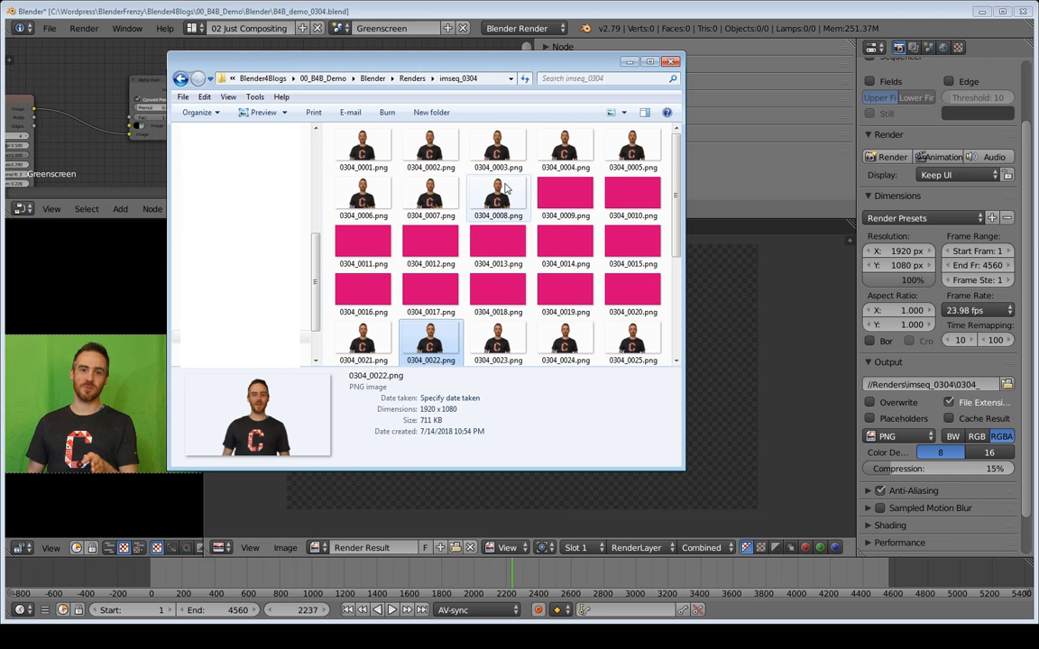
left_click(558, 207)
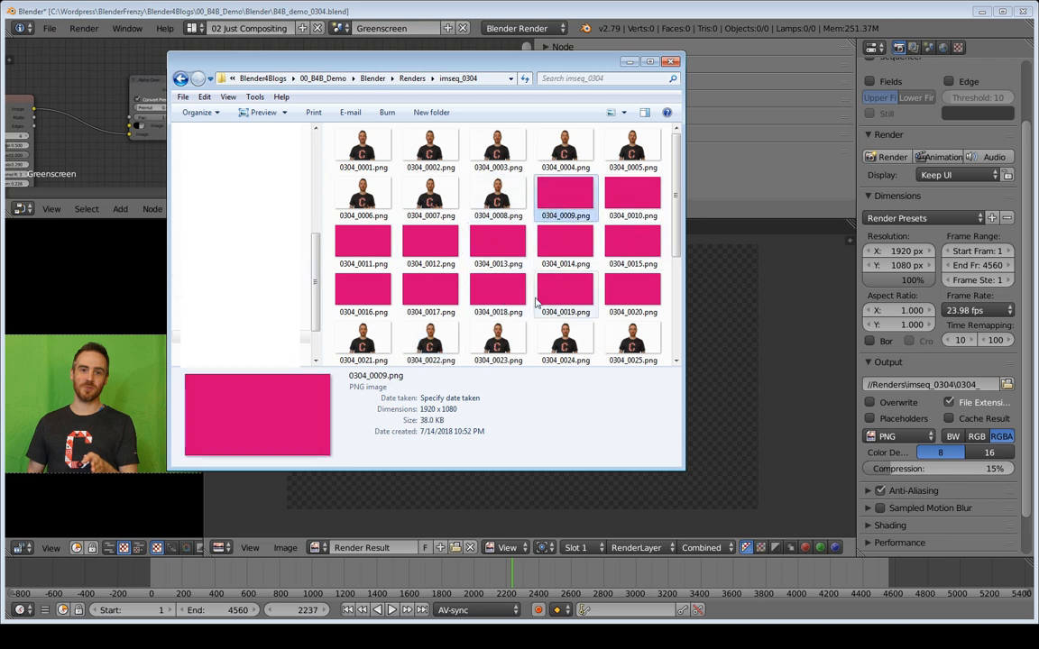
left_click(620, 291, "shift")
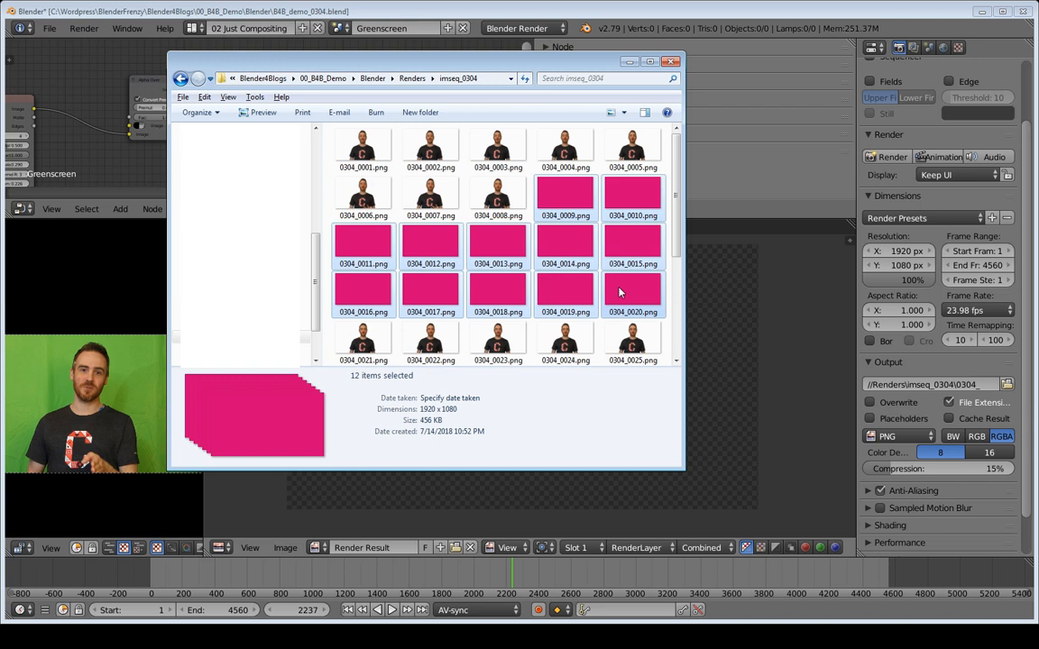
key("Delete")
left_click(568, 327)
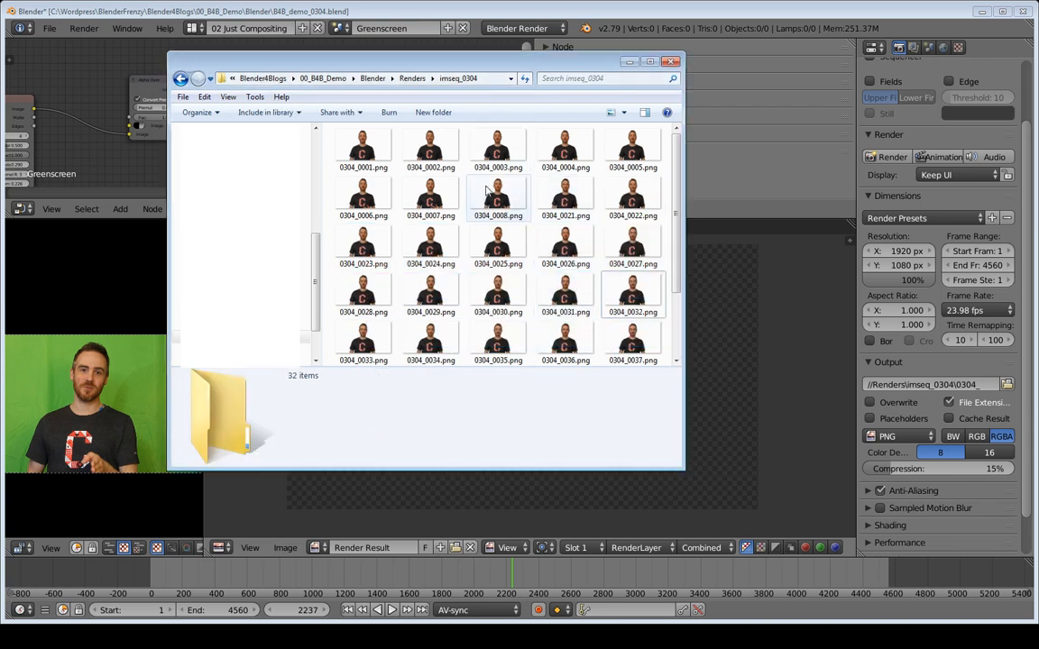
- Review the remaining frames in the imseq_0304 folder, from 0304_0021.png after the gap to the last file, 0304_0044.png
left_click(591, 209)
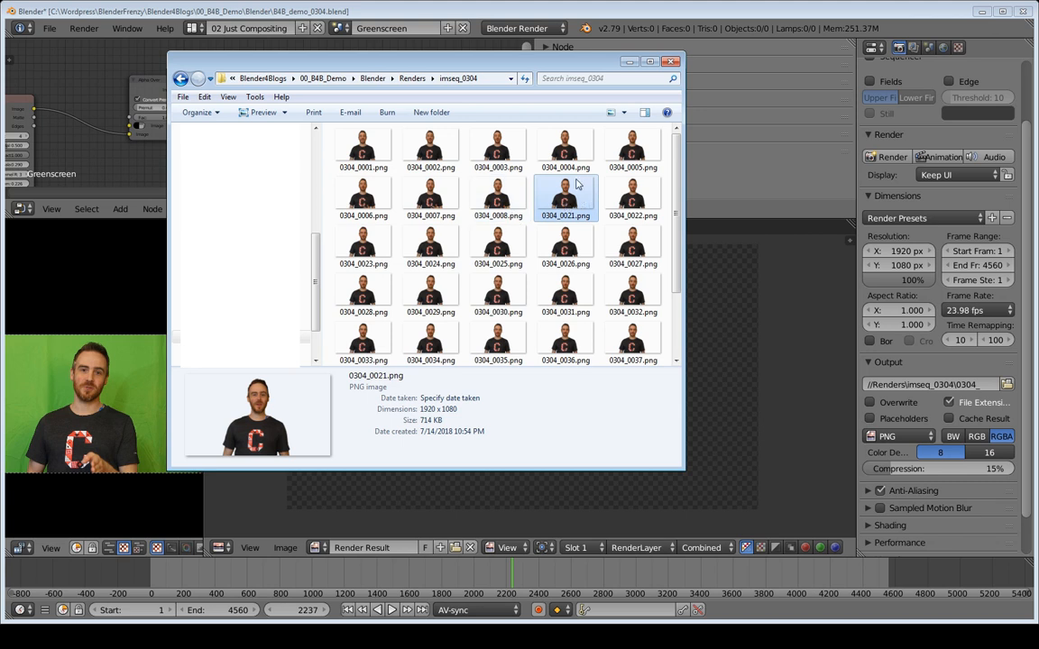
scroll(570, 205, "down", 2)
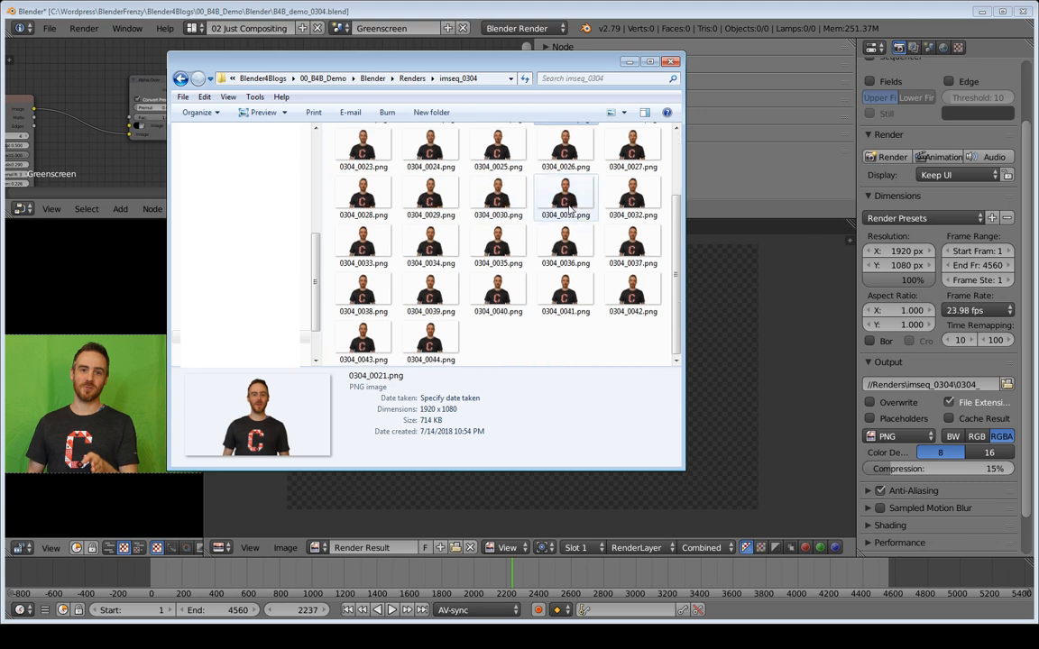
left_click(433, 343)
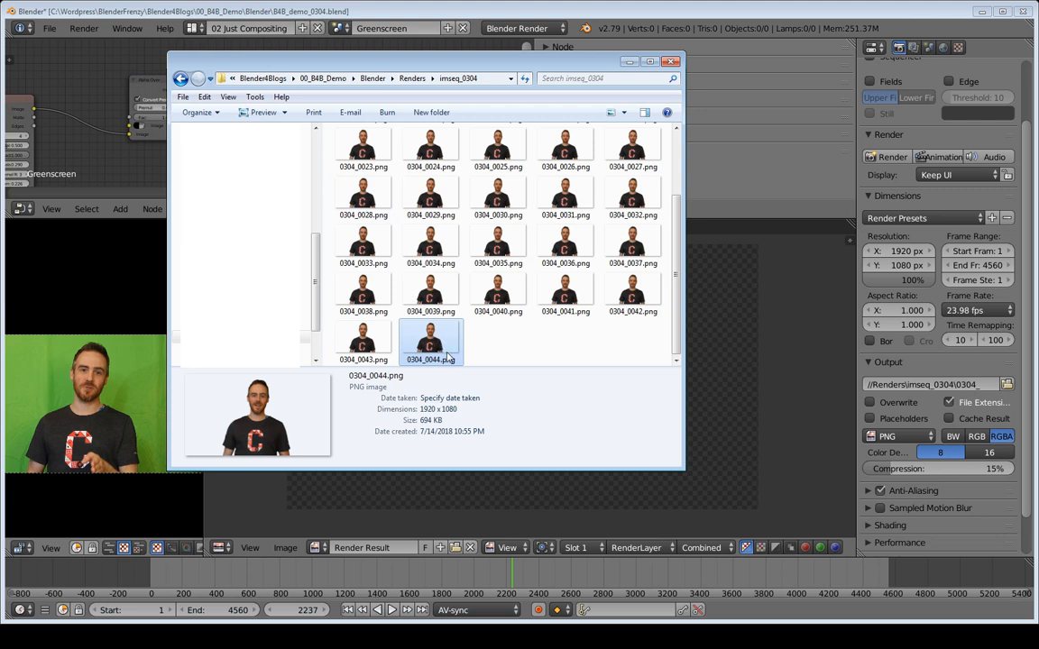
left_click(487, 344)
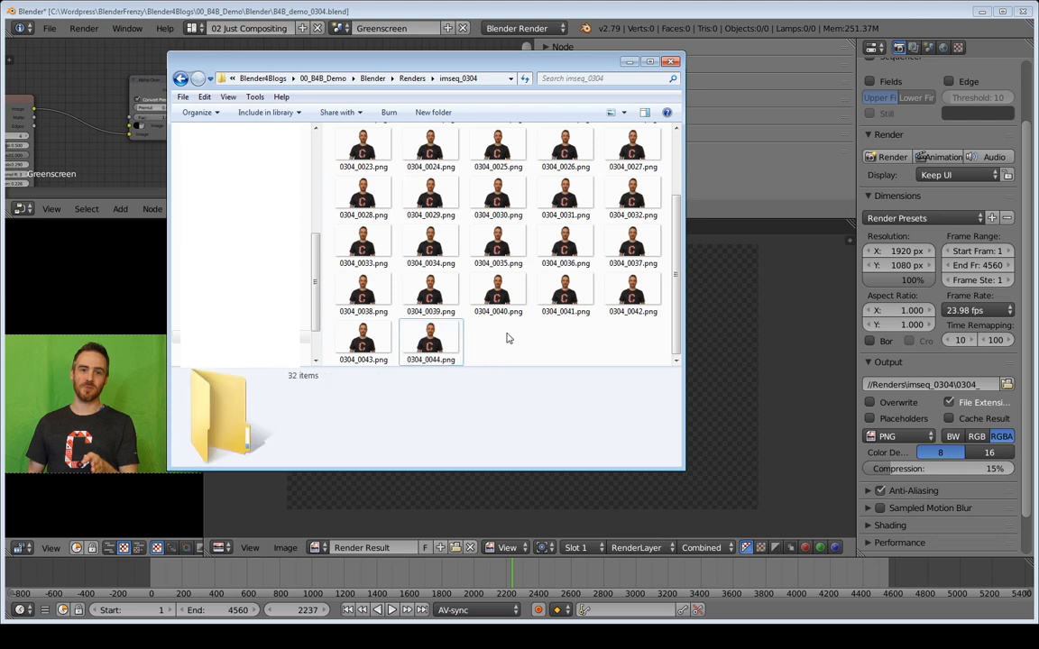
- Render the animation with Overwrite off and check the missing and new frames in the imseq_0304 folder
left_click(739, 14)
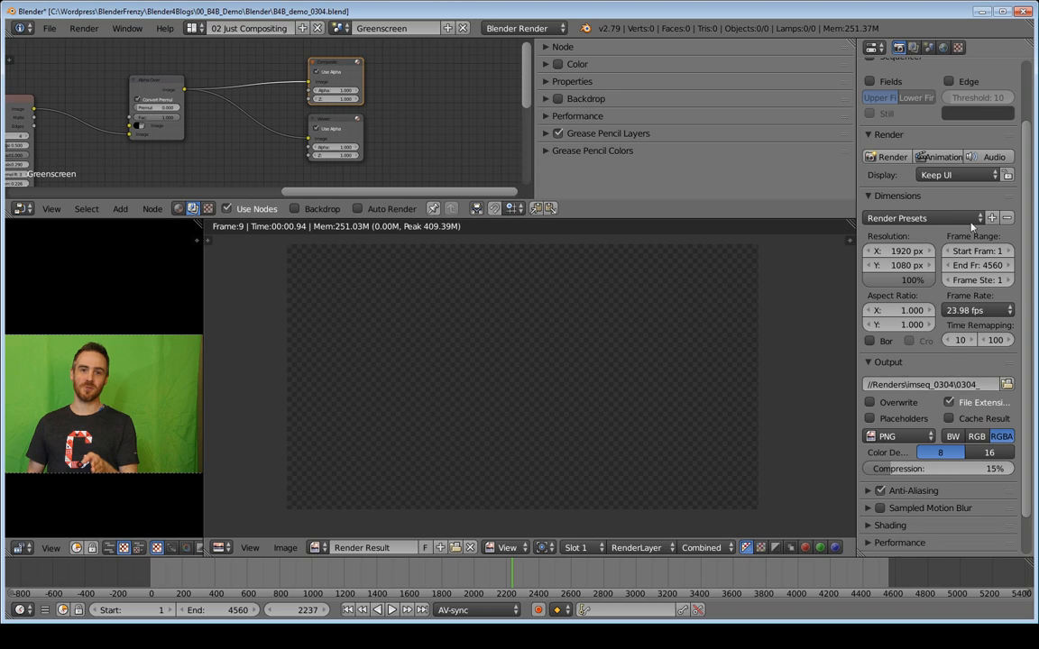
left_click(941, 158)
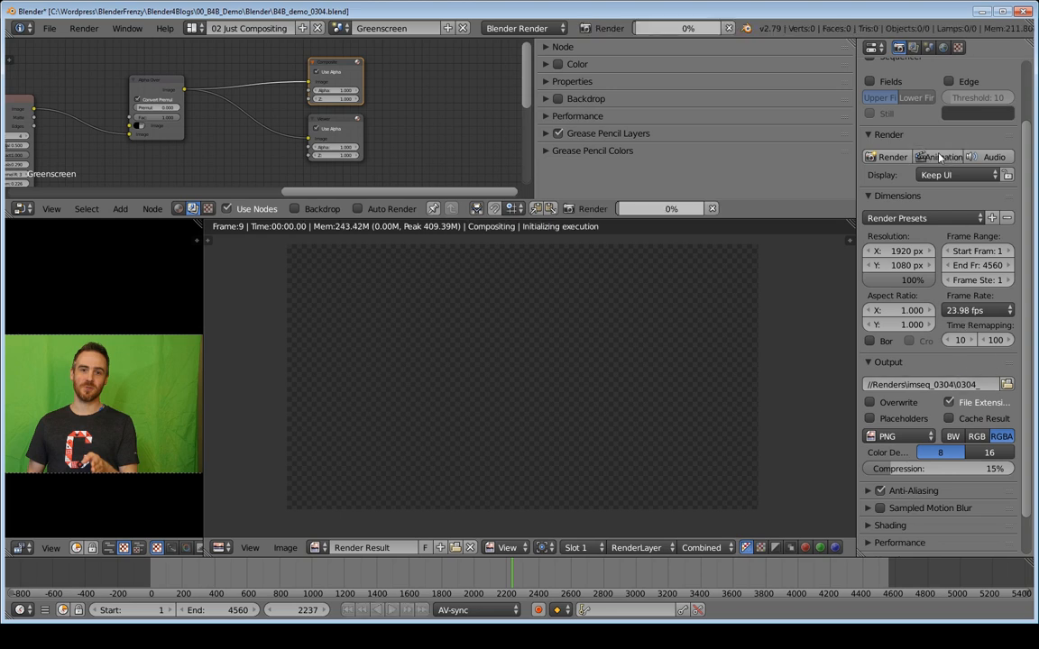
key("alt+Tab")
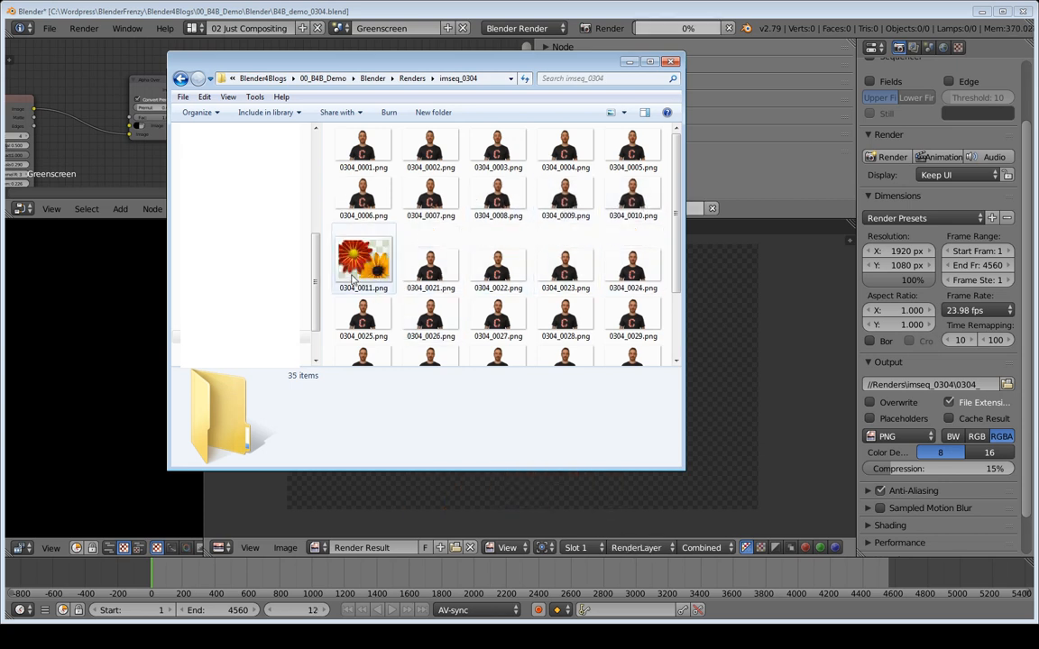
scroll(469, 297, "down", 3)
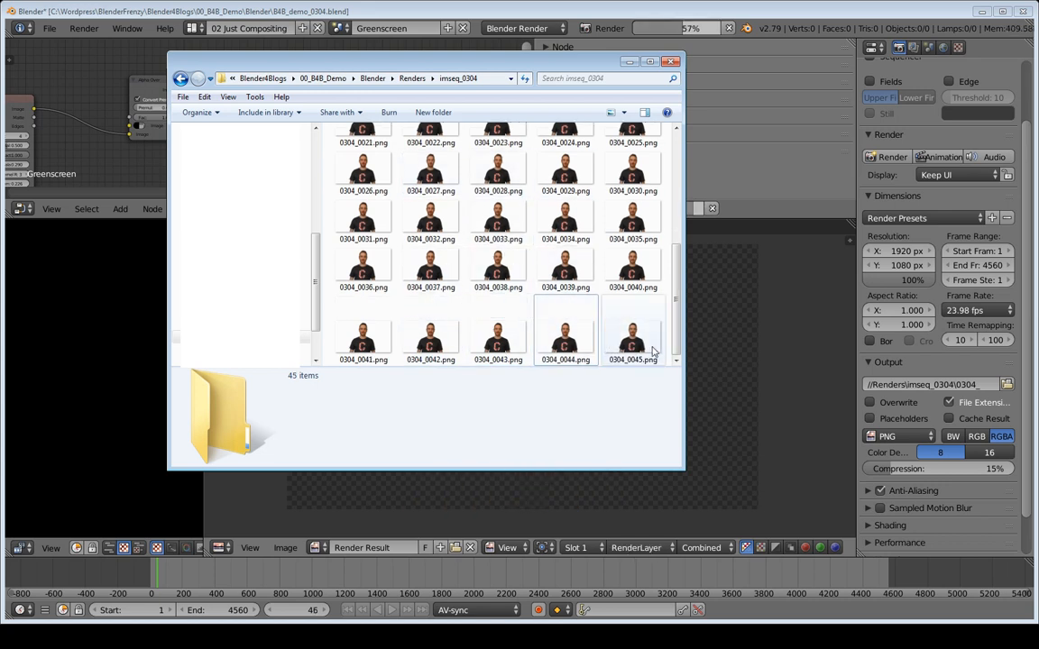
scroll(643, 347, "down", 1)
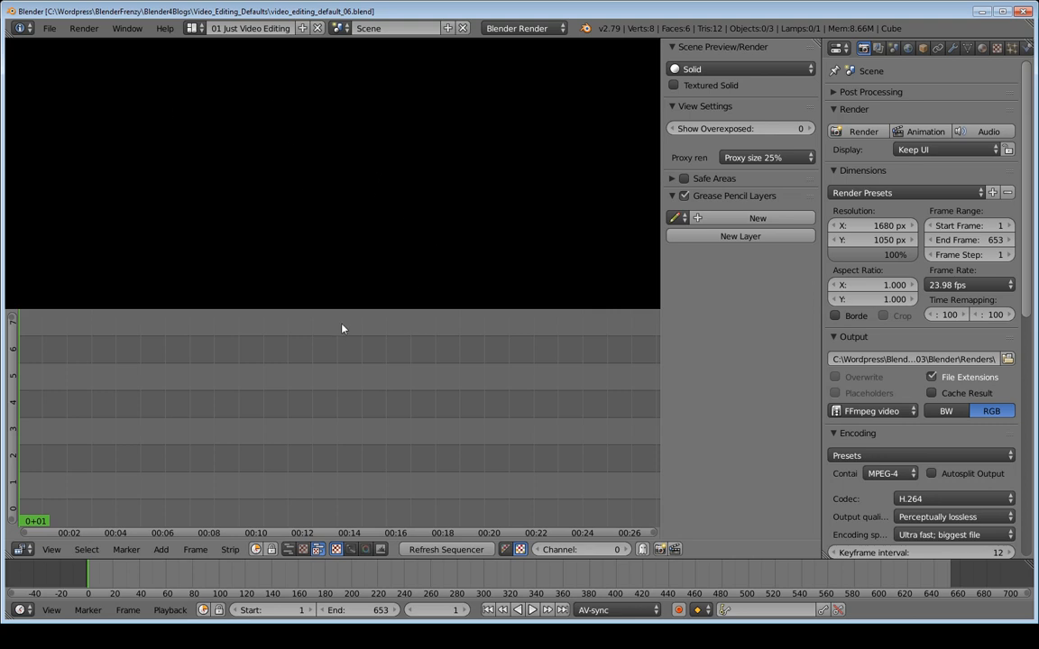
- Save the video editing project as imseq_testing_0101.blend in the 00_B4B_Demo Blender folder, replacing the existing file
key("ctrl+shift+s")
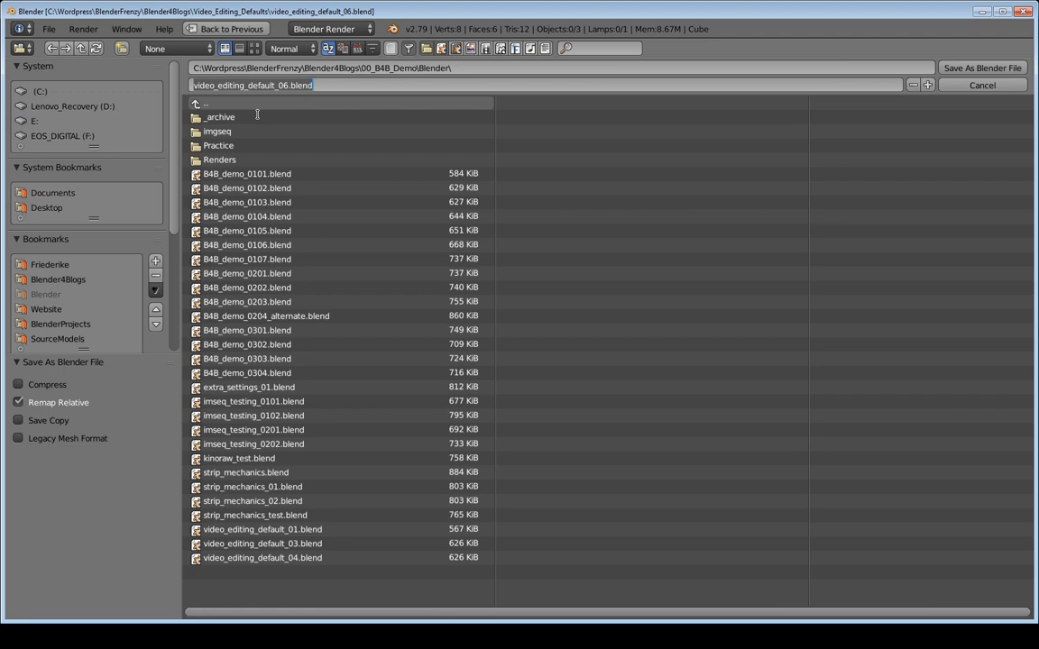
left_click(263, 402)
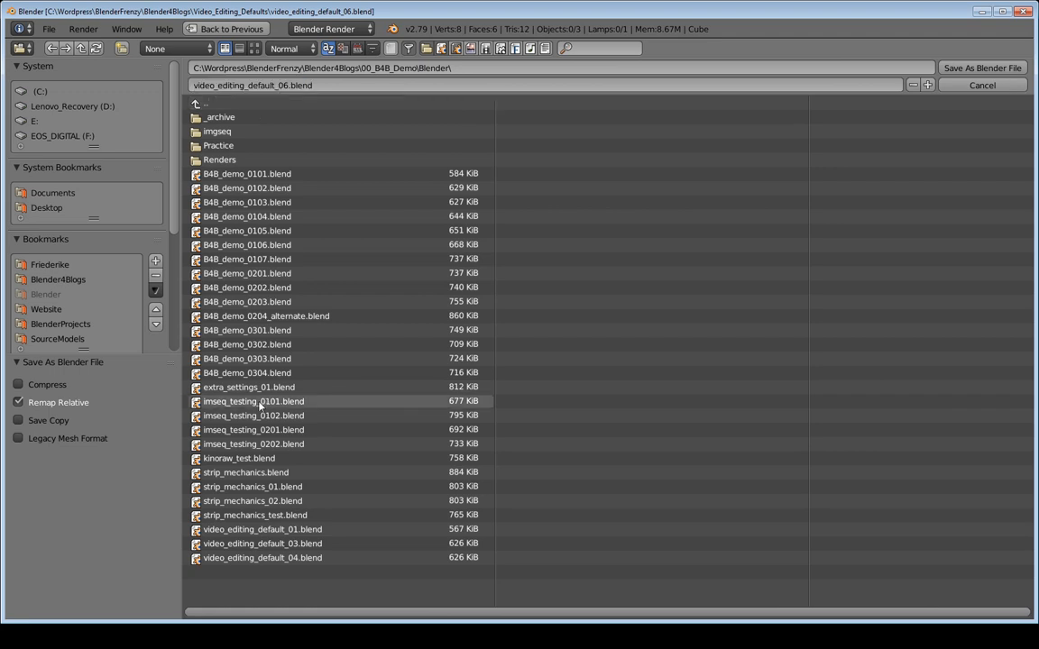
left_click(255, 404)
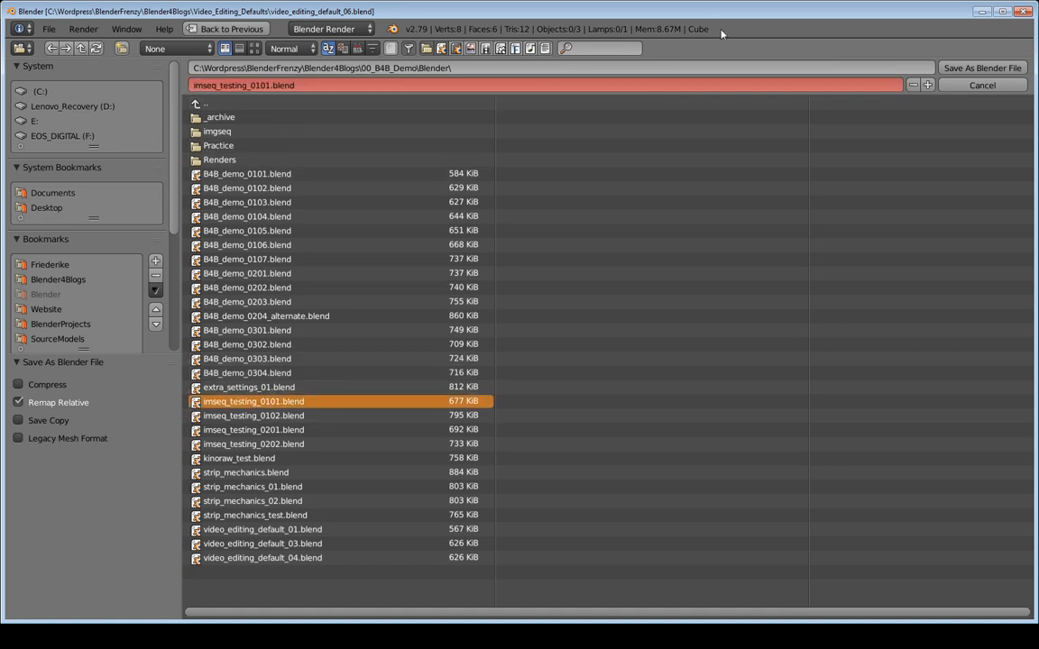
left_click(983, 68)
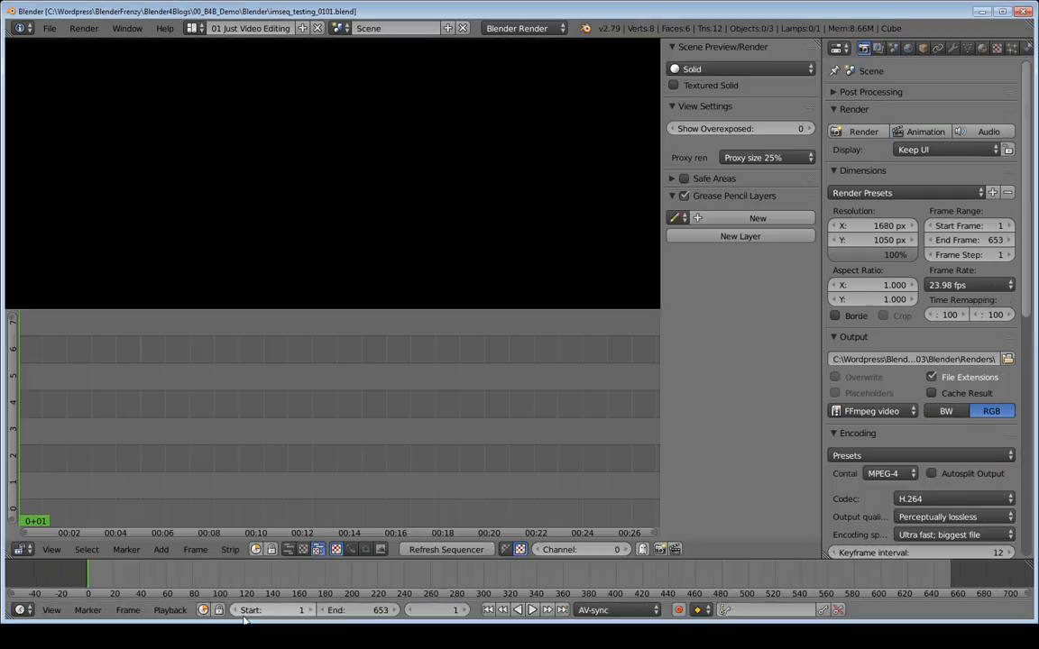
- Add all PNG frames from Renders\imseq_0304 as one image strip starting at frame 1 and move it to channel 4
left_click_drag(223, 452, 111, 430)
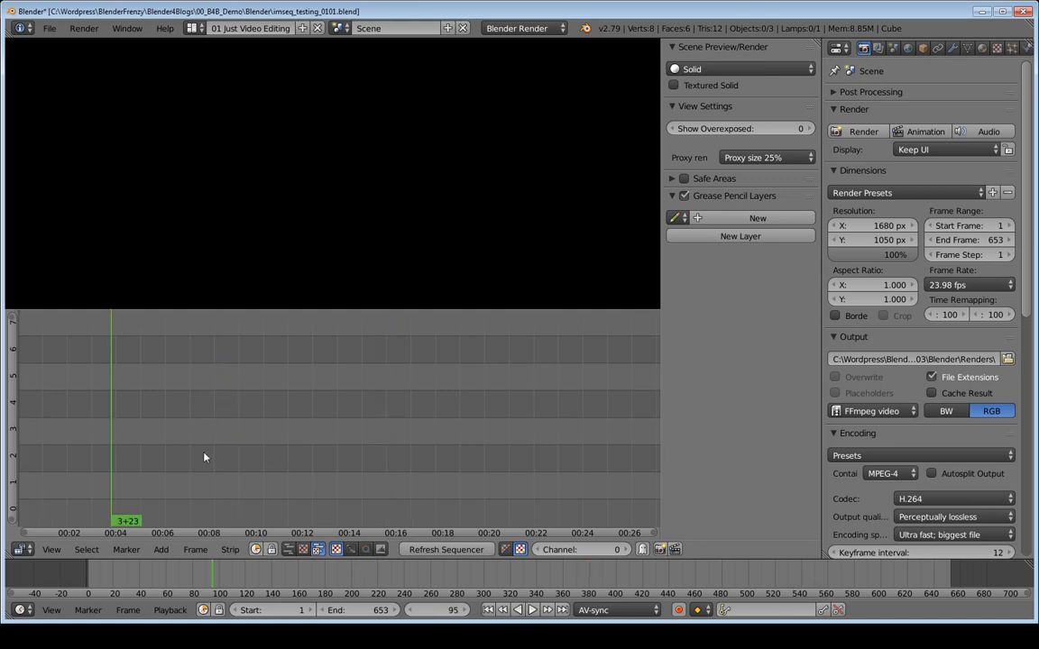
key("shift+Left")
key("shift+a")
mouse_move(204, 457)
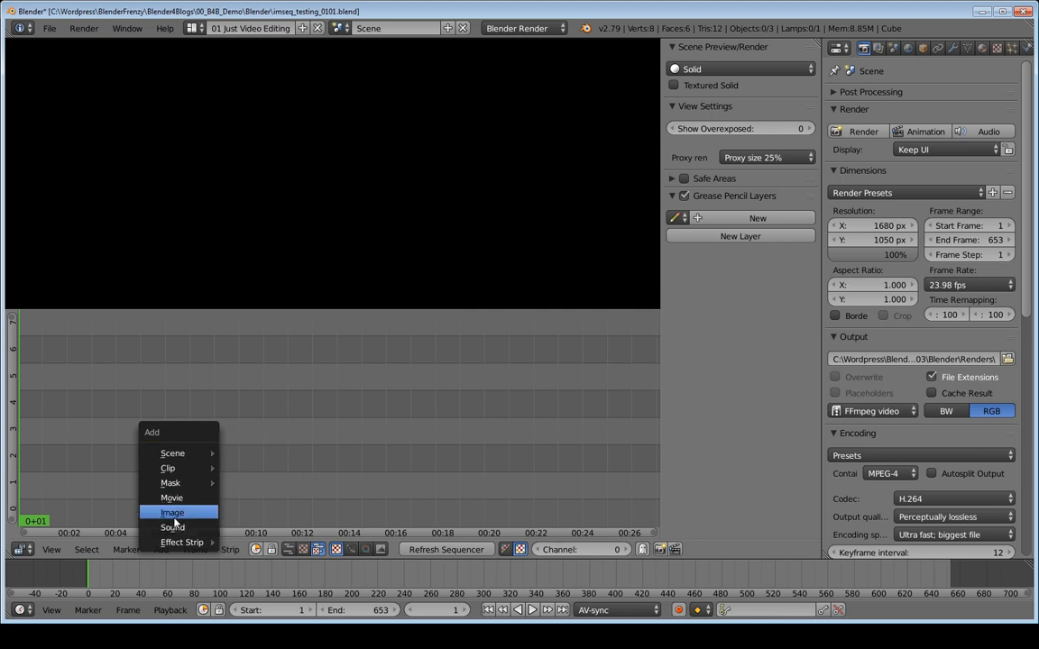
left_click(174, 515)
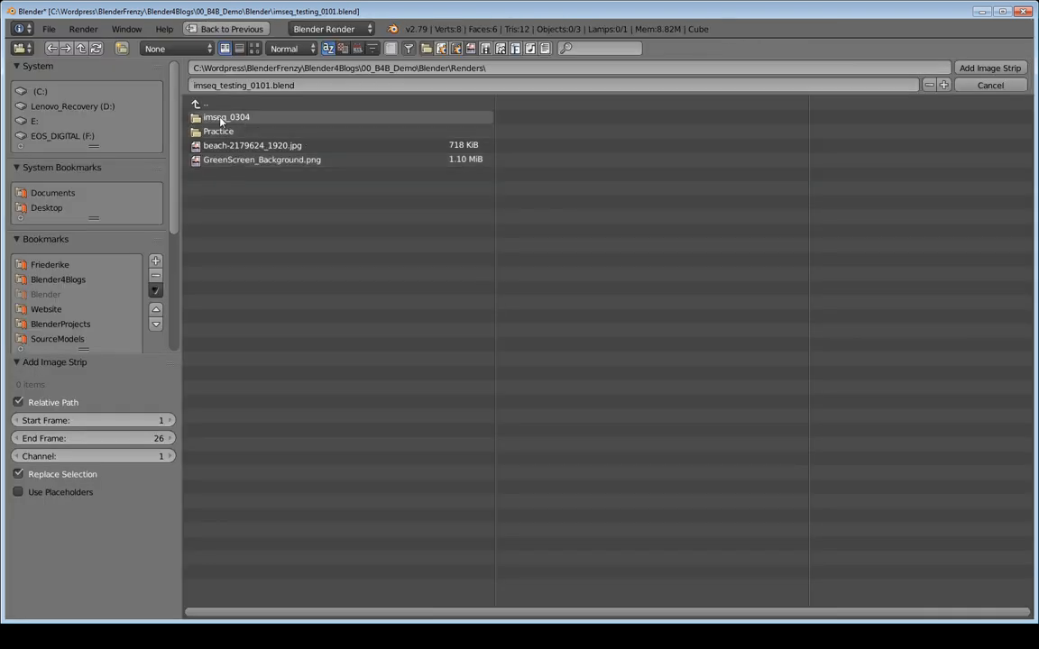
left_click(220, 121)
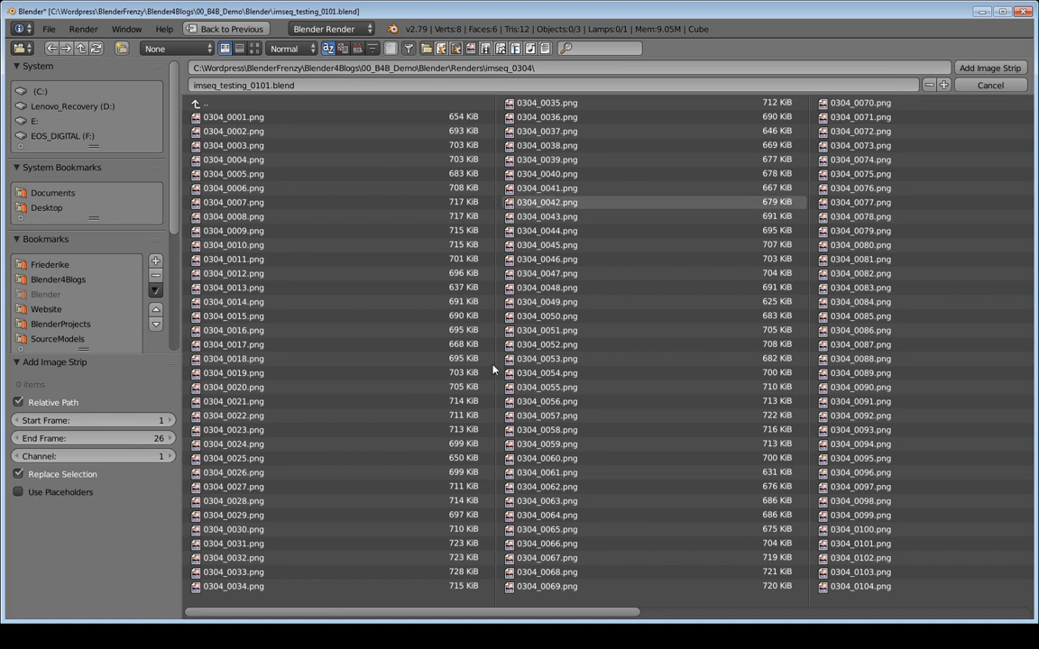
key("a")
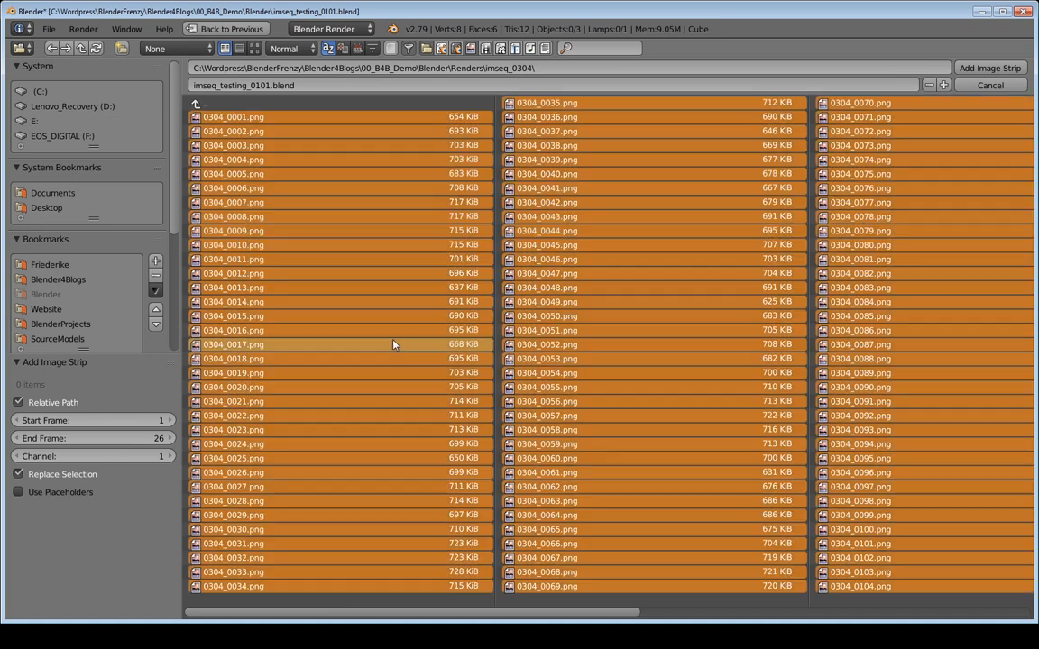
left_click(985, 69)
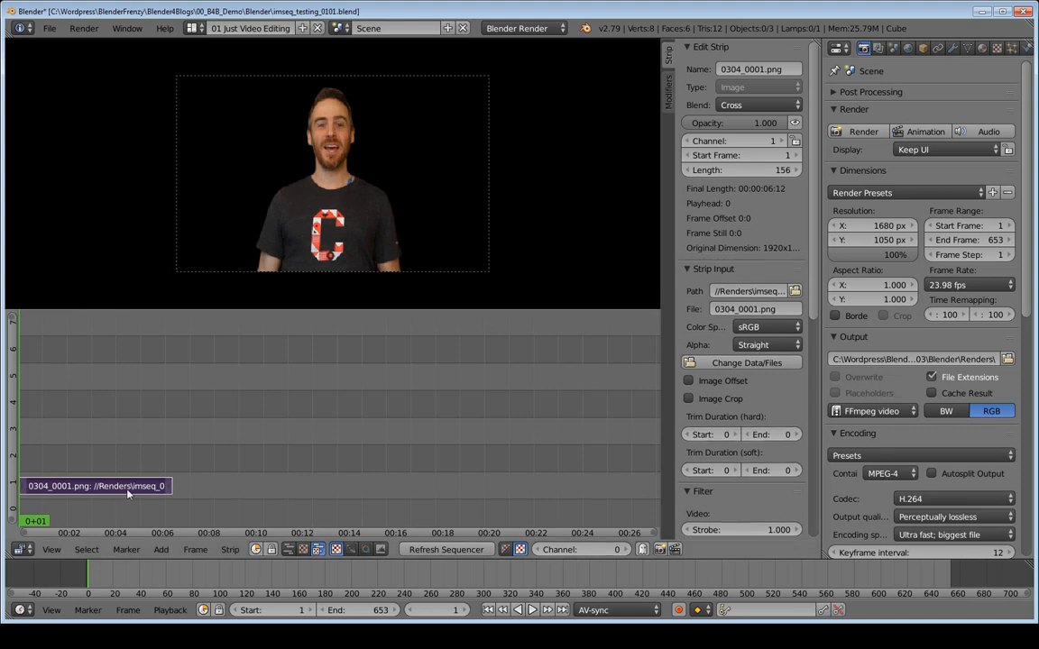
key("g")
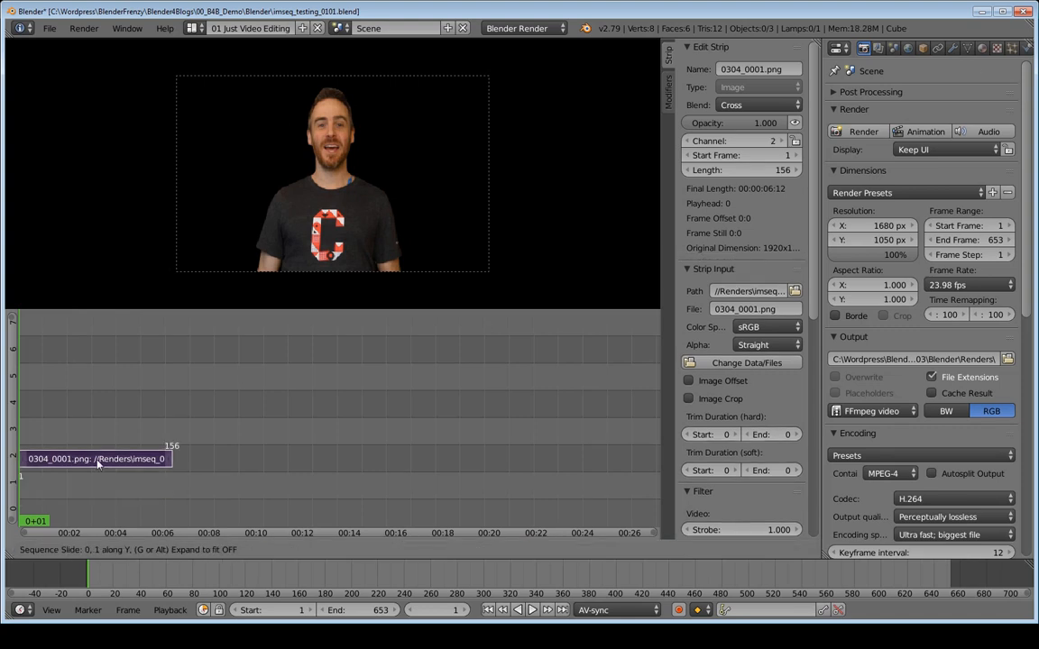
left_click(97, 371)
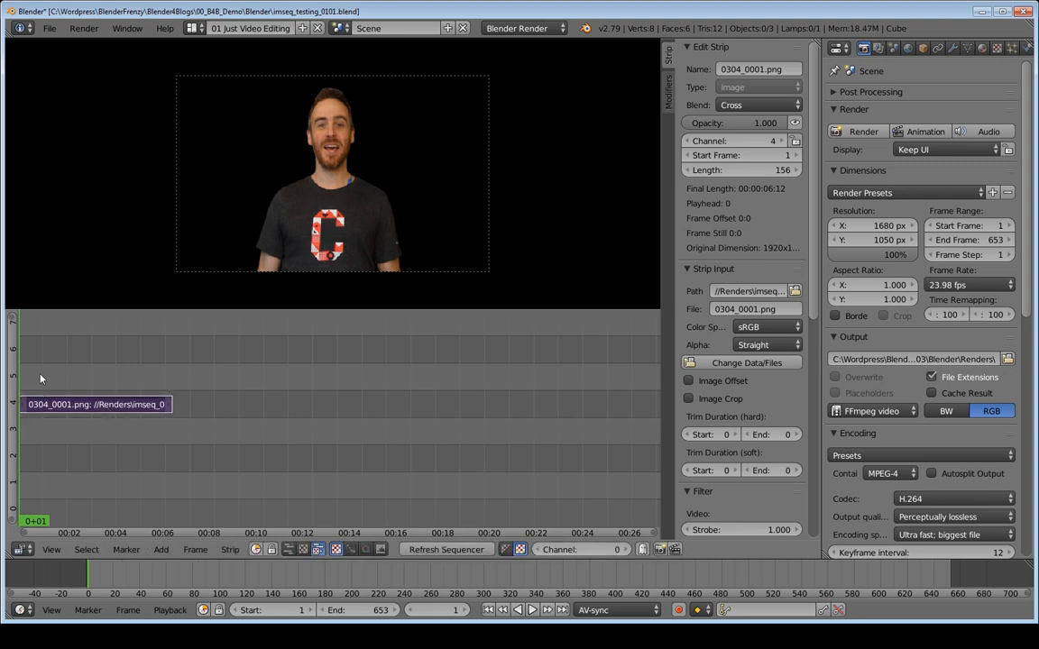
- Play back and scrub through the image strip to preview the keyed footage in the sequencer
key("alt+a")
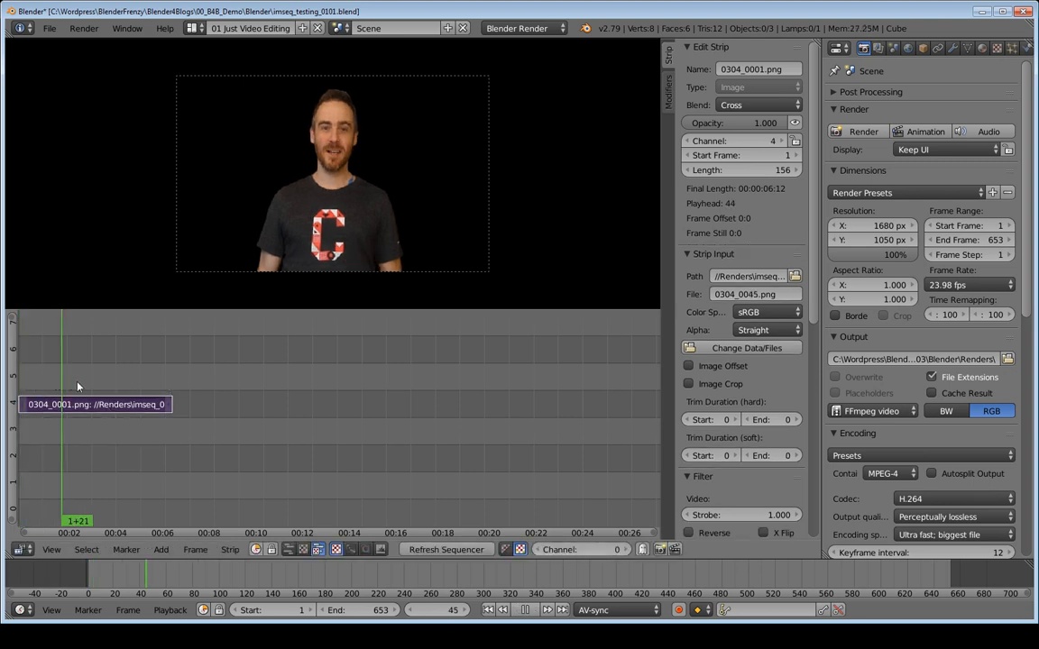
left_click(51, 377)
mouse_move(50, 377)
left_mouse_down()
mouse_move(127, 391)
mouse_move(50, 391)
left_mouse_up()
left_click_drag(114, 391, 86, 388)
left_click(83, 387)
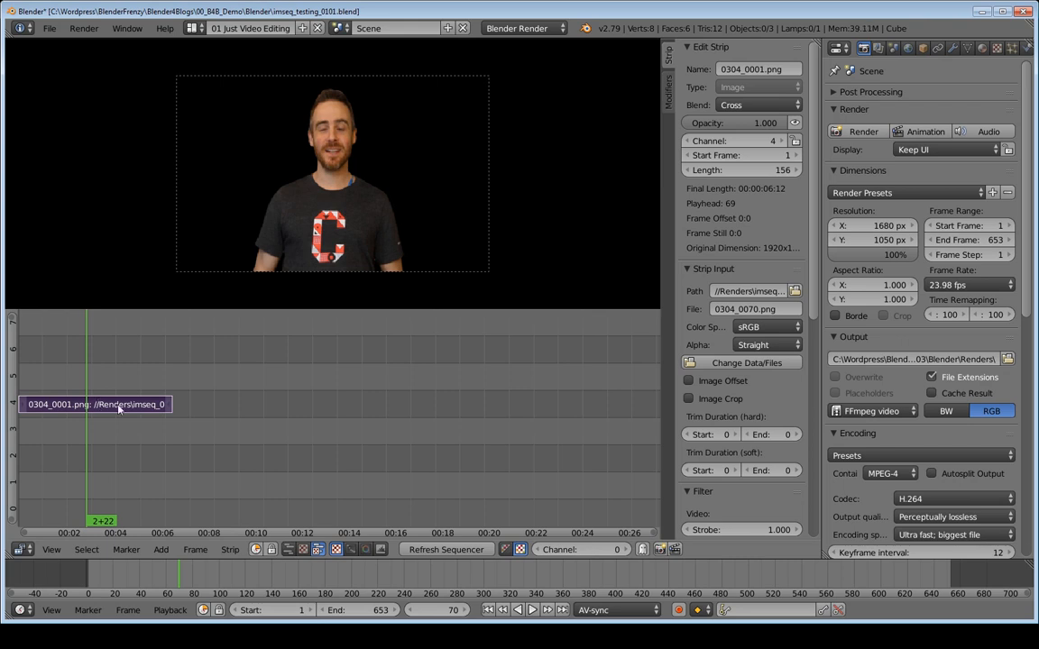
- Set the render size from the image strip to 1920 x 1080 and end the frame range at frame 157
left_click(231, 550)
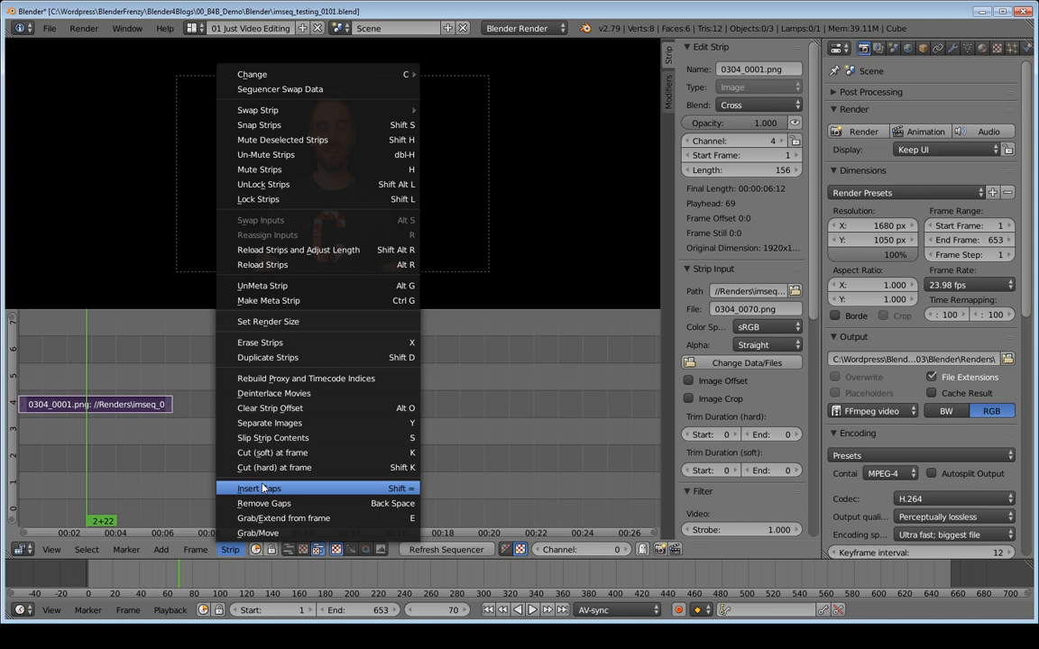
left_click(248, 322)
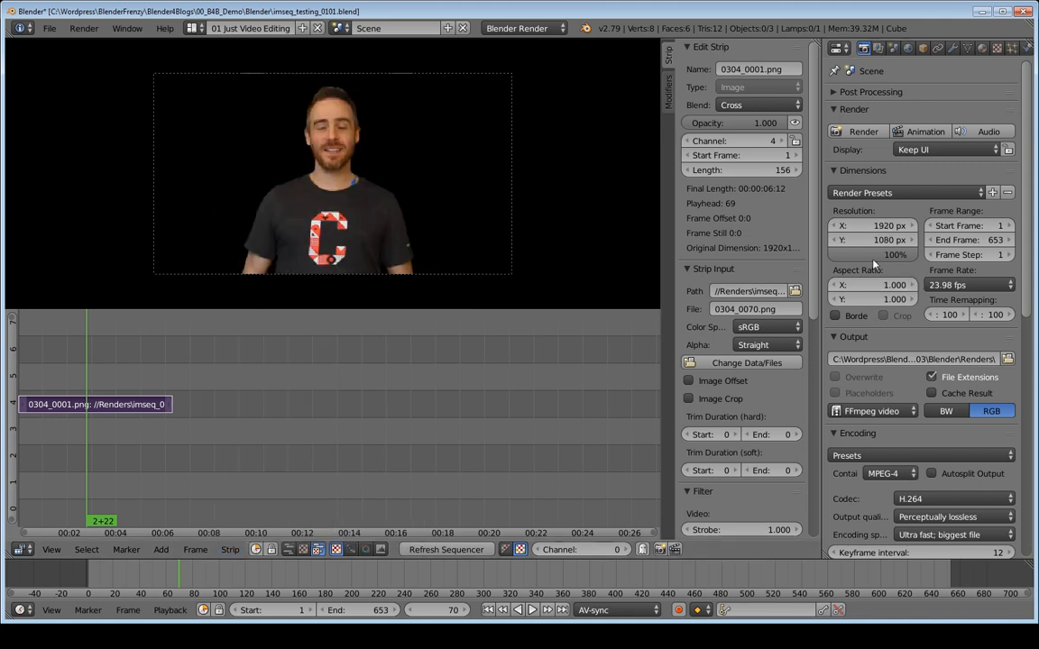
left_click(171, 430)
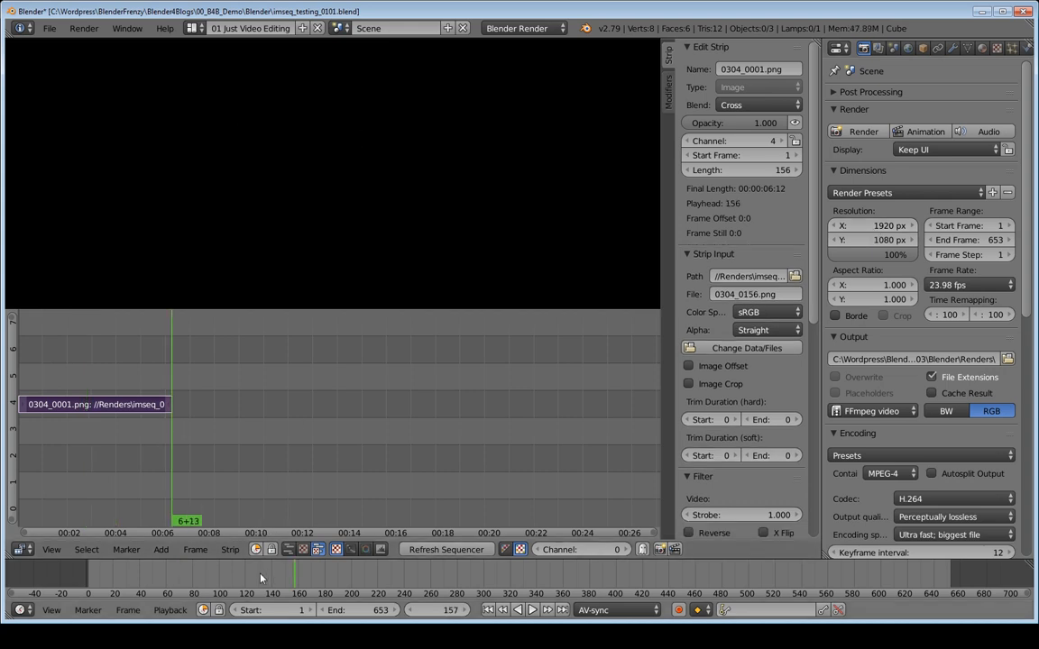
key("e")
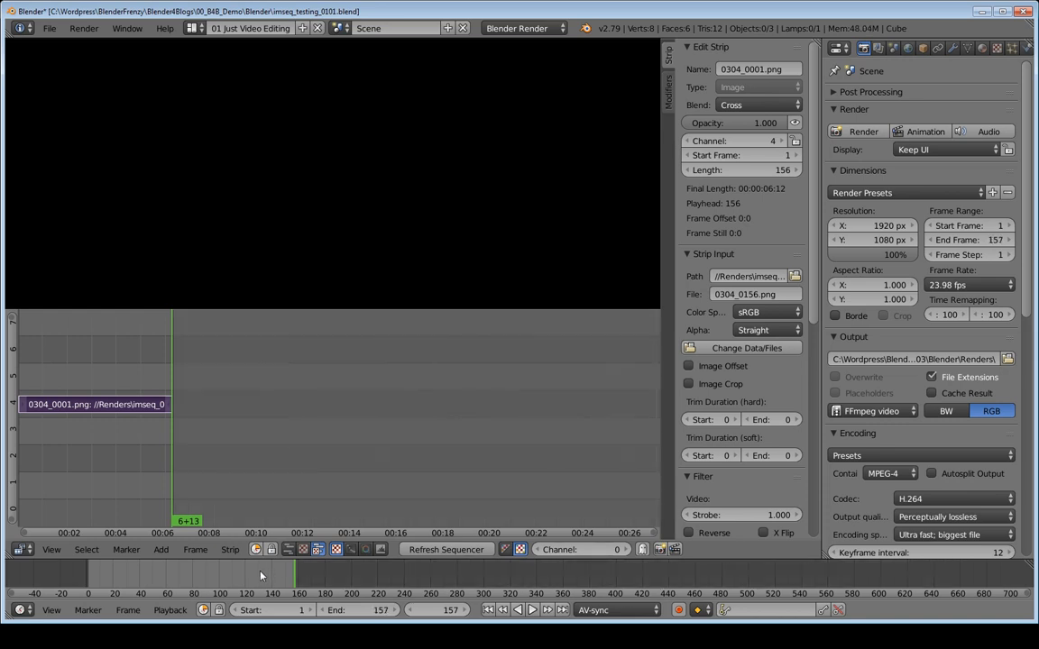
- Add a Color effect strip starting at frame 1 and move it to channel 3, beneath the image strip
mouse_move(143, 465)
middle_mouse_down()
mouse_move(307, 474)
mouse_move(327, 464)
middle_mouse_up()
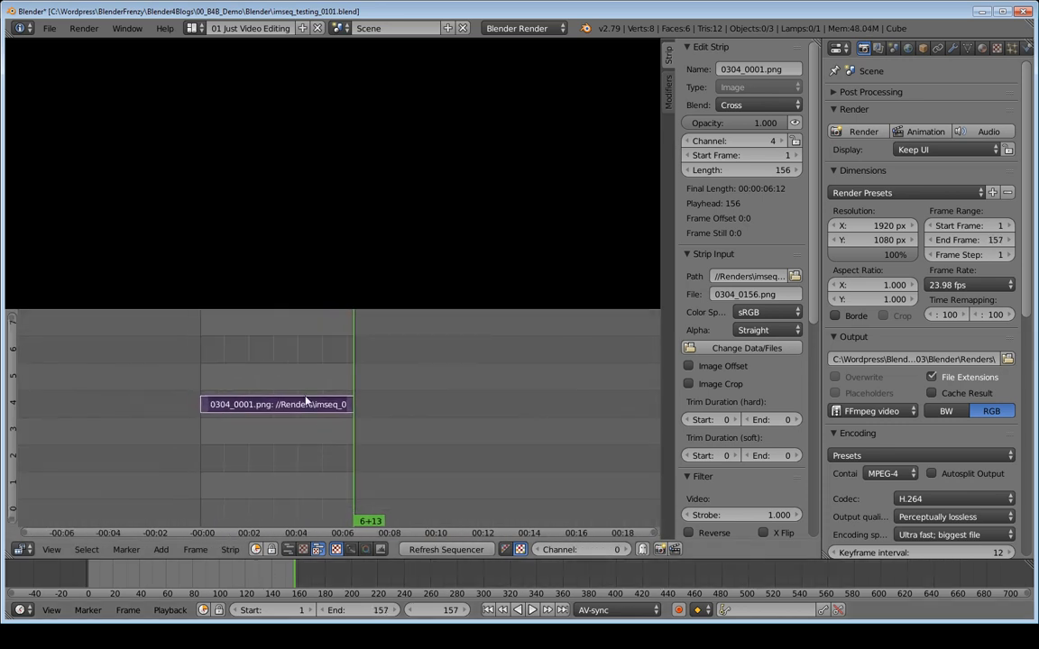
key("shift+Left")
key("shift+a")
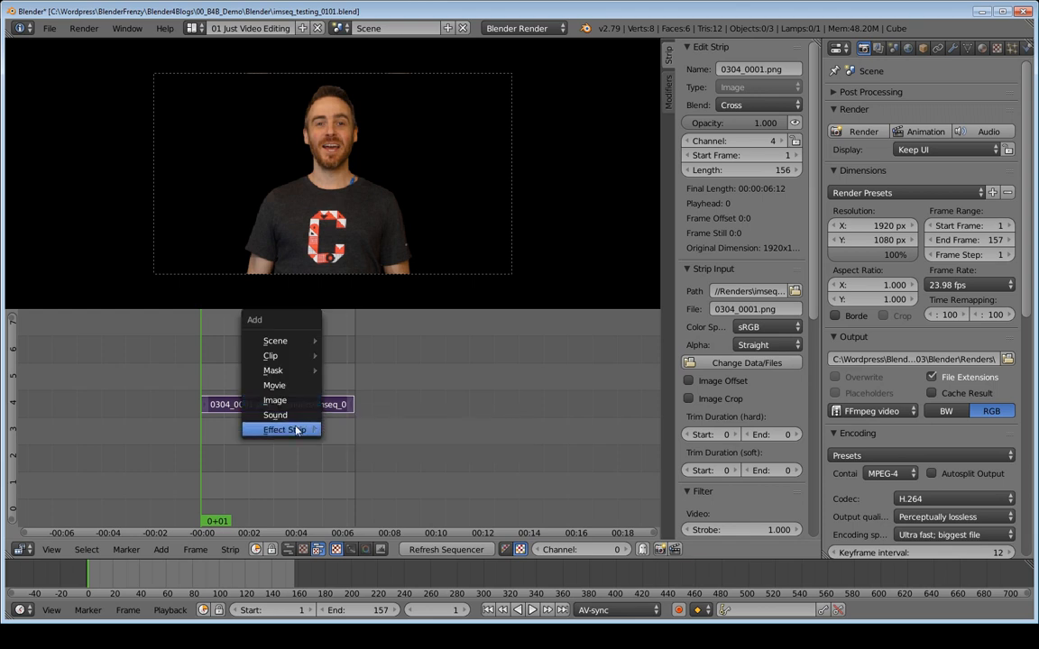
mouse_move(279, 429)
left_click(356, 386)
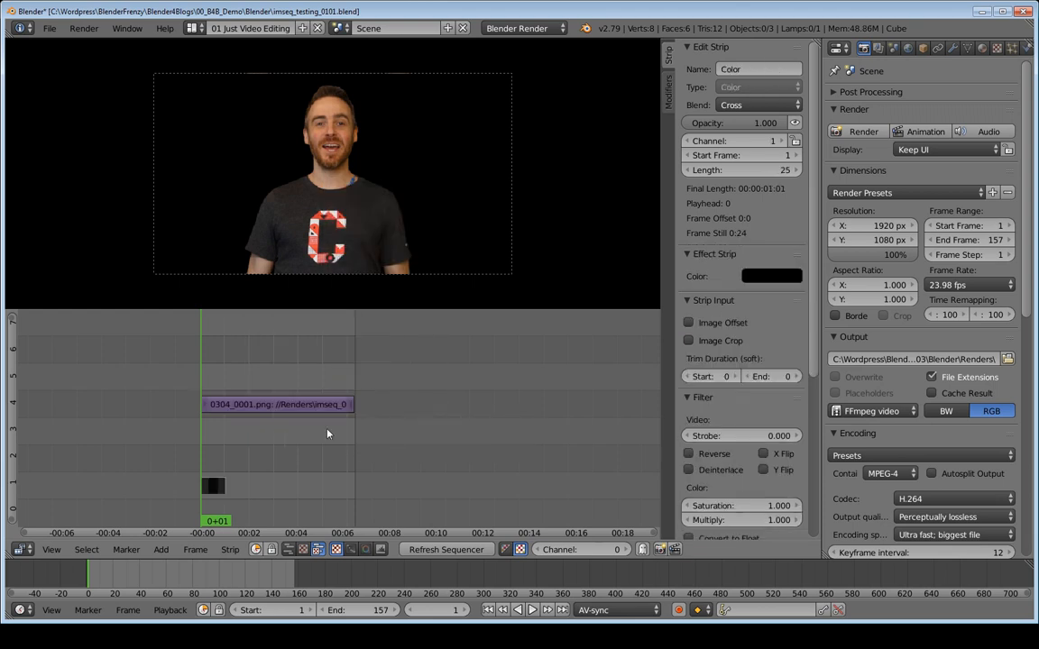
key("g")
key("y")
left_click(240, 431)
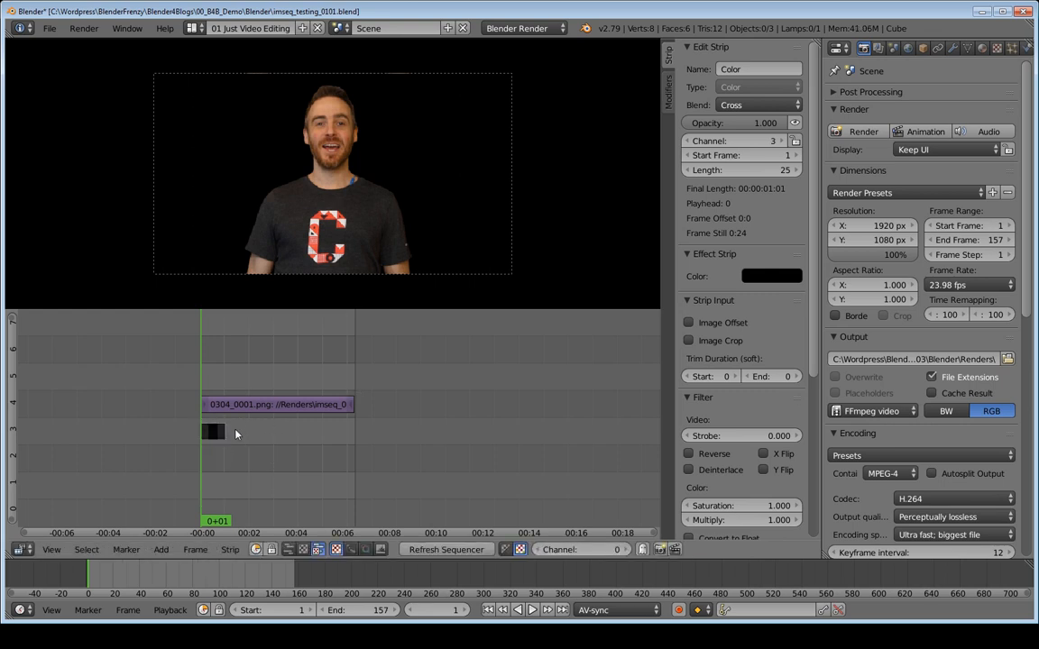
- Extend the end of the Color strip to frame 156 so it matches the image strip's length
left_click(223, 435)
left_click_drag(223, 434, 236, 435)
key("g")
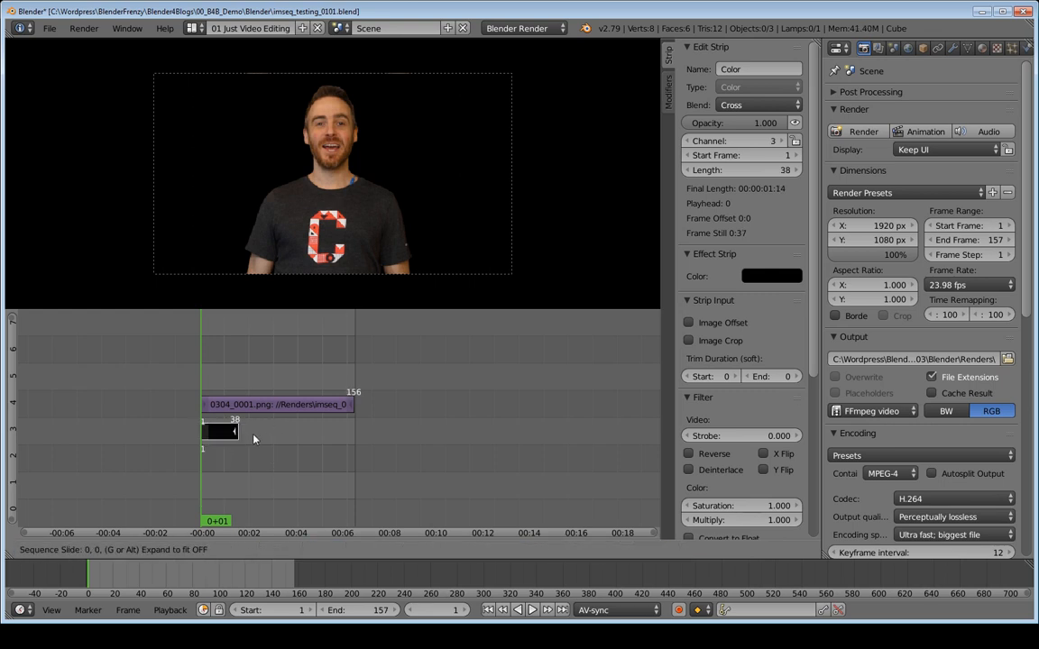
left_click(353, 430)
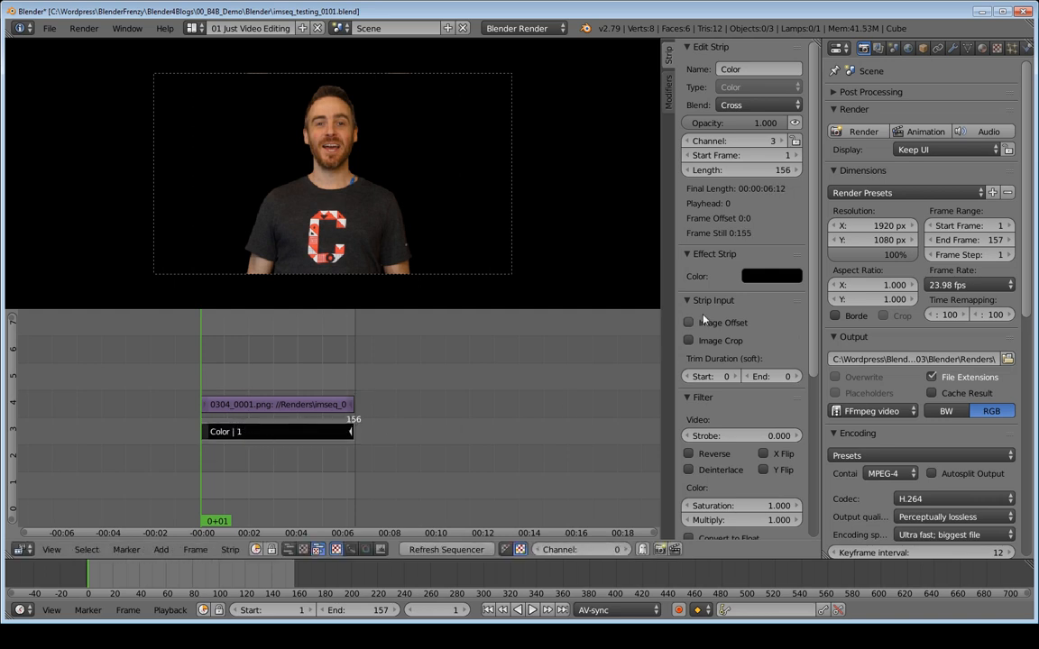
- Change the Color strip's color to a pale light blue
left_click(772, 275)
left_click_drag(869, 182, 868, 81)
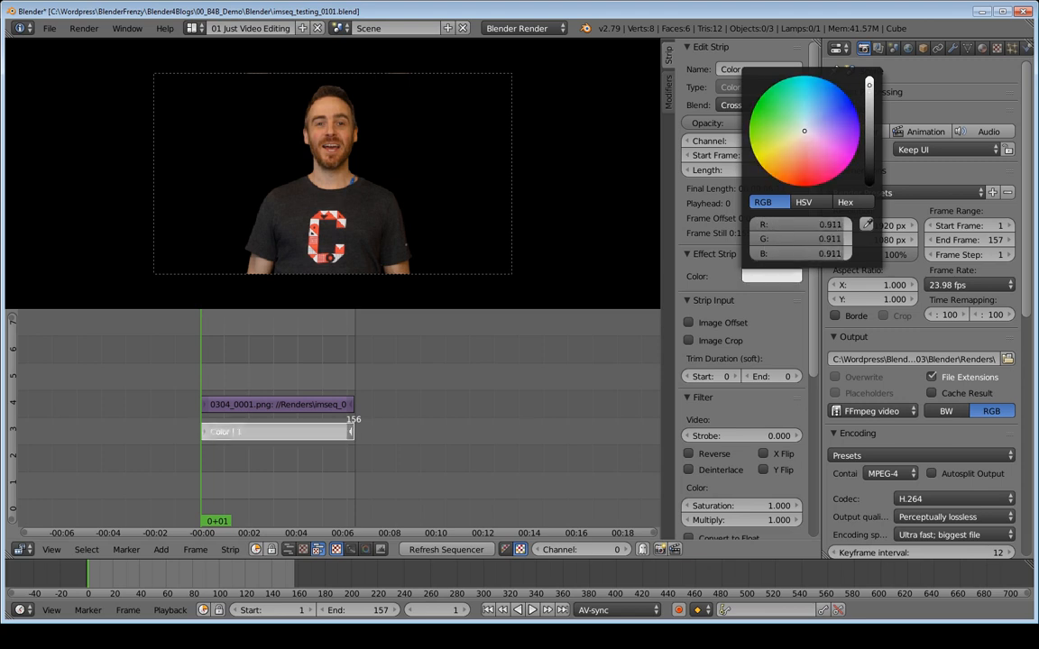
left_click_drag(804, 132, 808, 120)
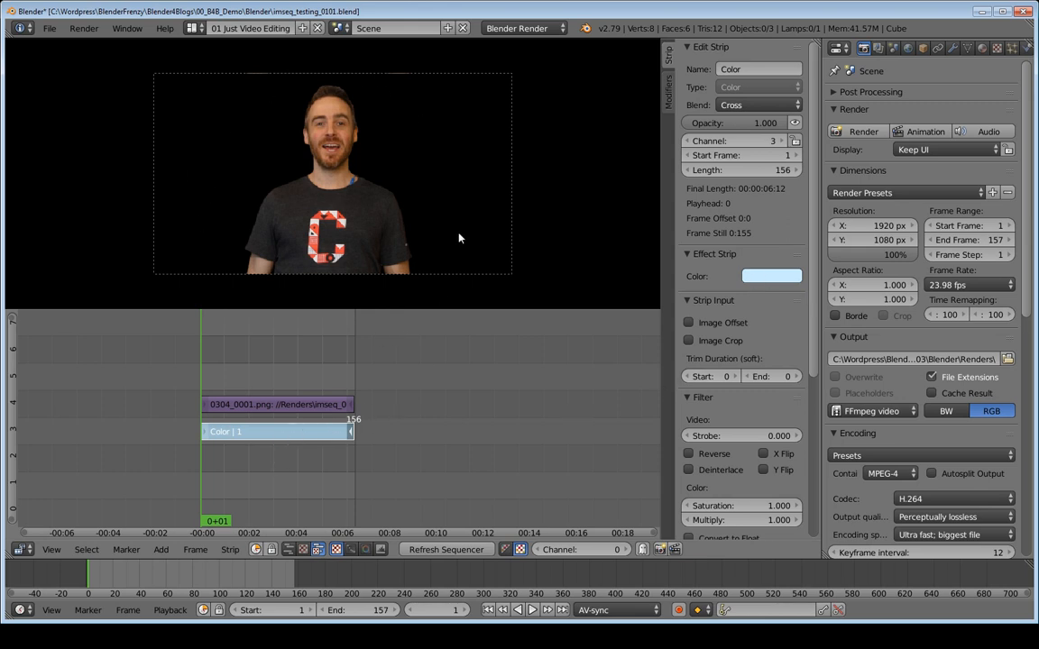
- Set the blend mode of the image strip on channel 4 to Over Drop
right_click(273, 408)
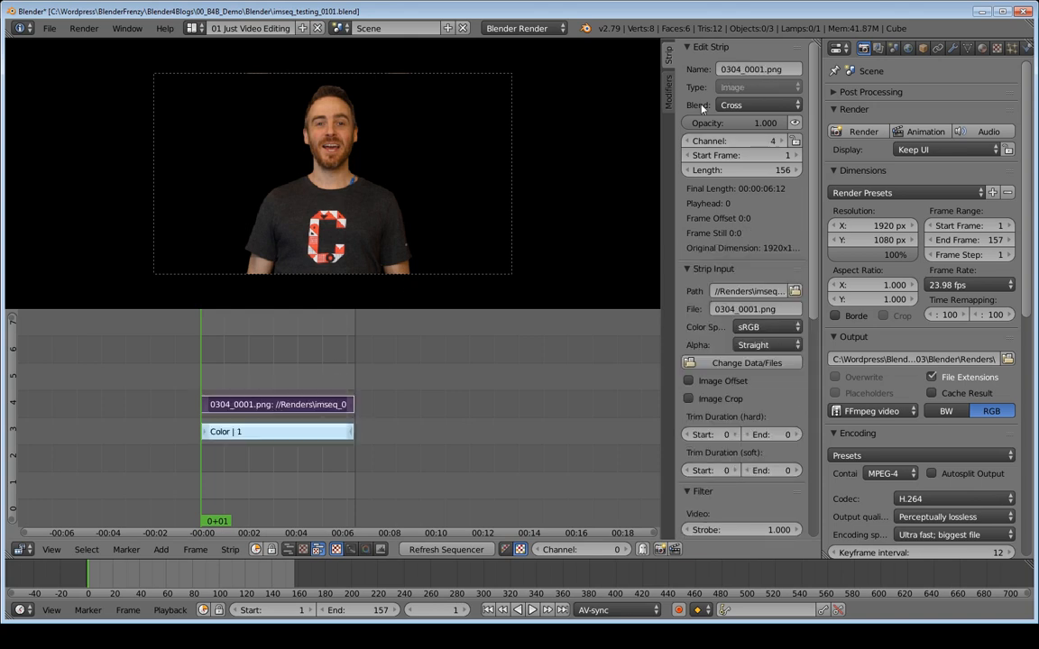
left_click(749, 106)
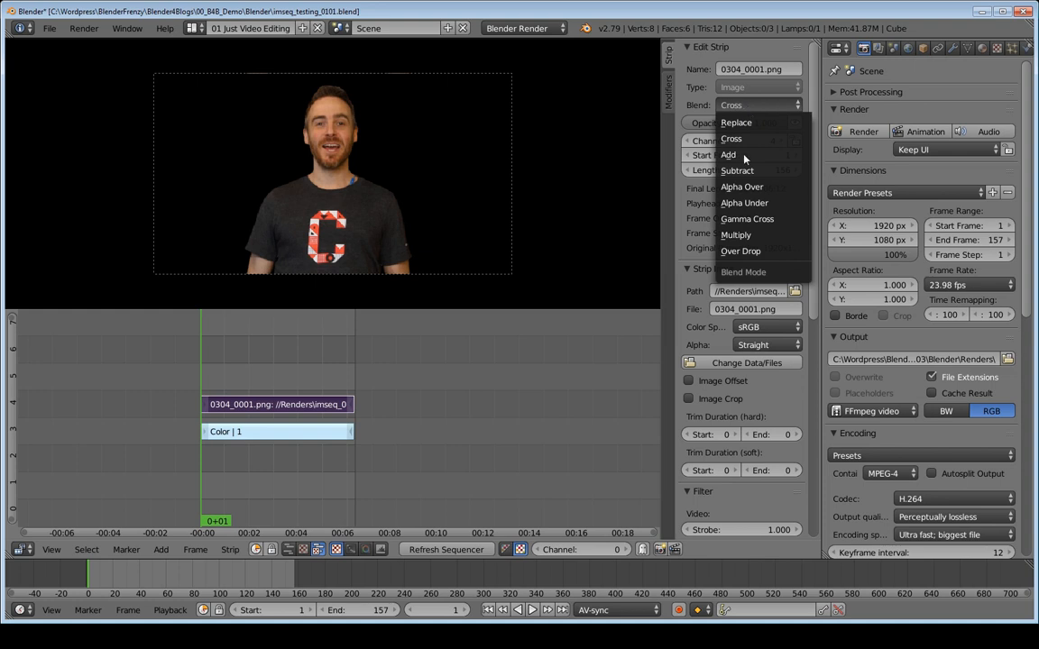
left_click(737, 251)
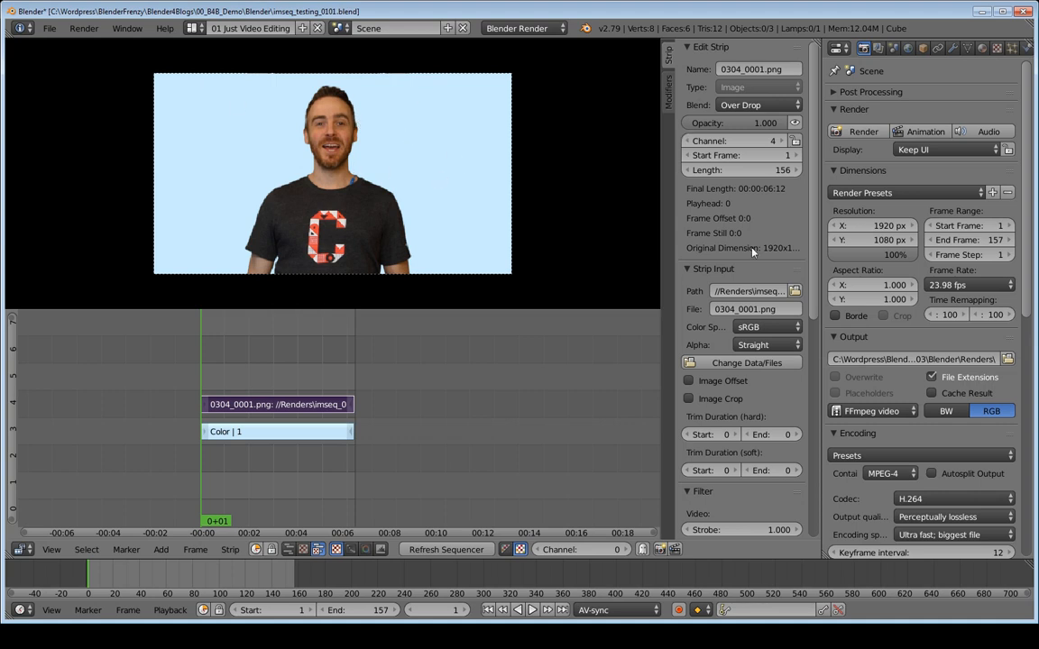
- Make the Color strip a more saturated light blue and play back the composite over it
left_click(289, 432)
left_click(771, 277)
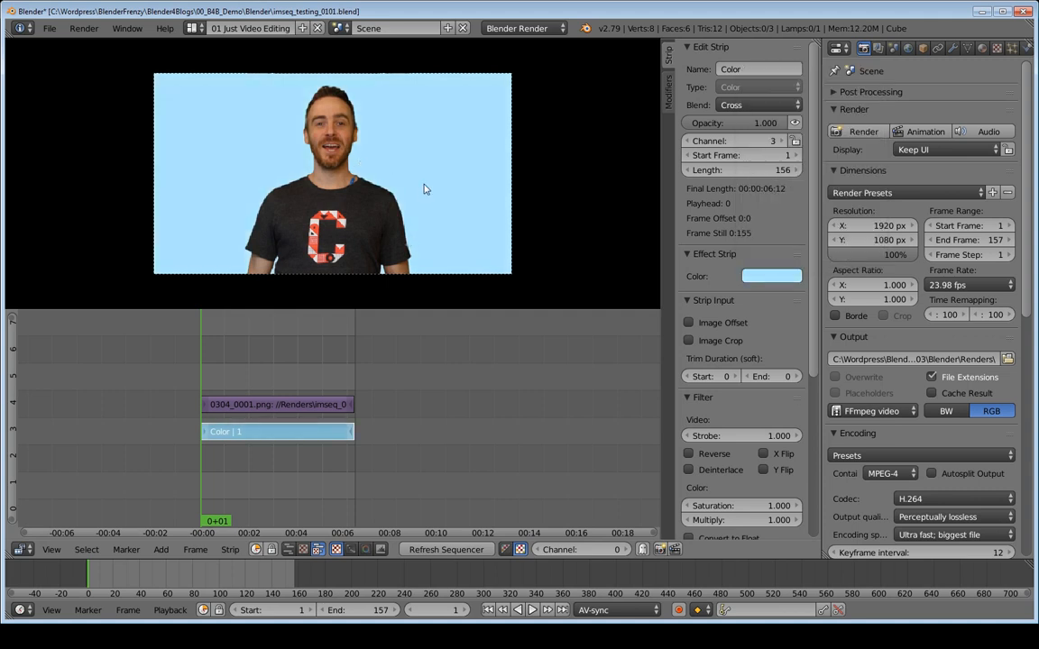
scroll(331, 173, "up", 2)
scroll(417, 189, "down", 1)
scroll(416, 189, "up", 1)
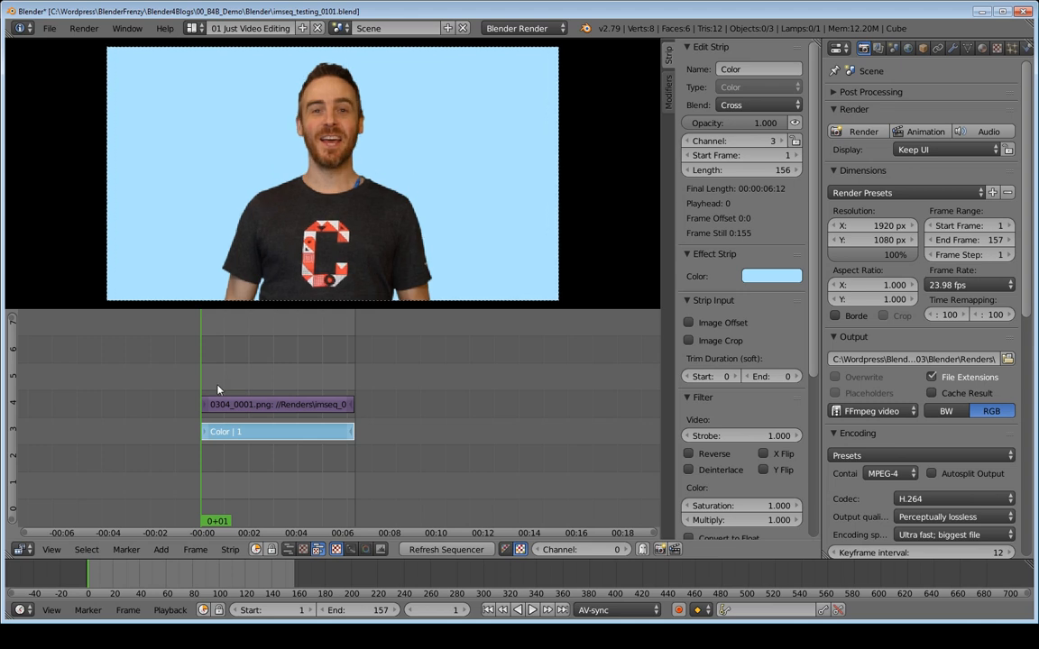
key("alt+a")
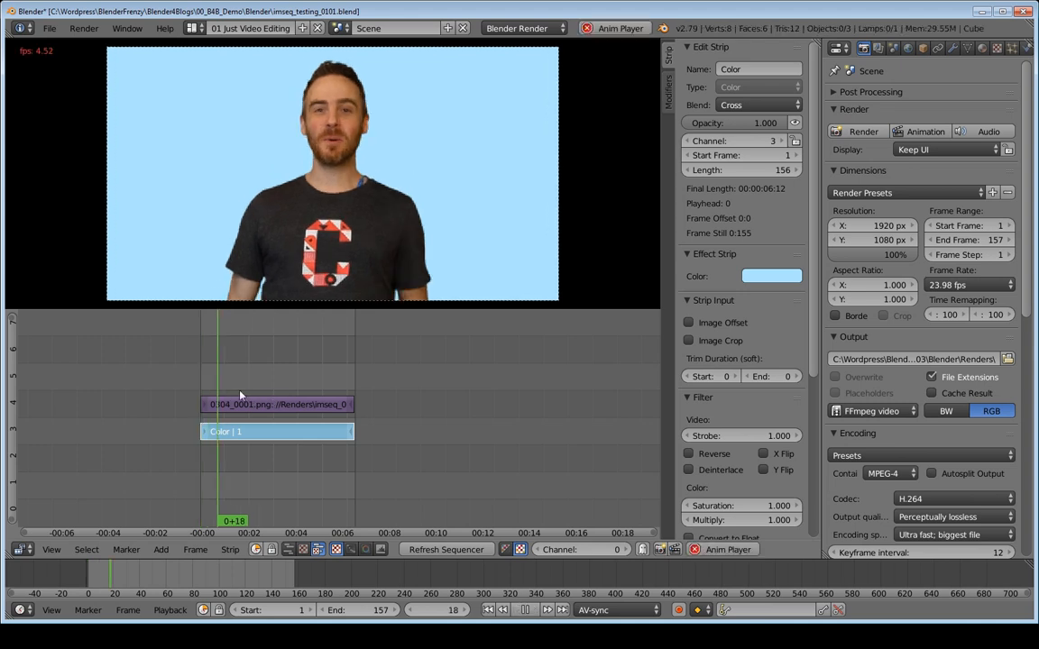
key("alt+a")
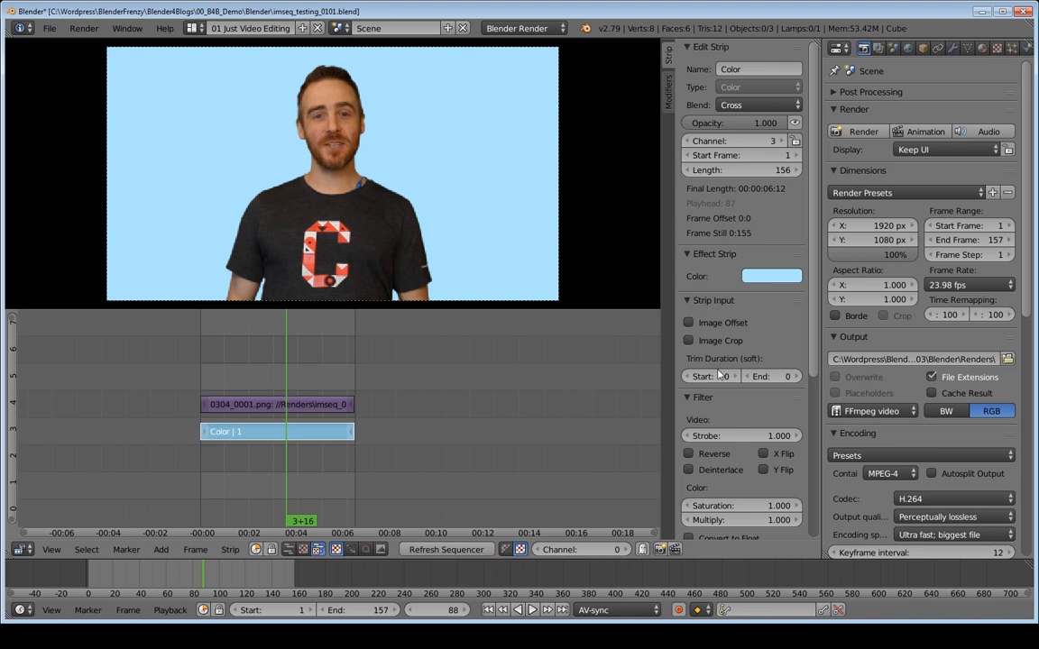
- Set the sequencer preview's proxy render size to 100%
scroll(721, 379, "down", 6)
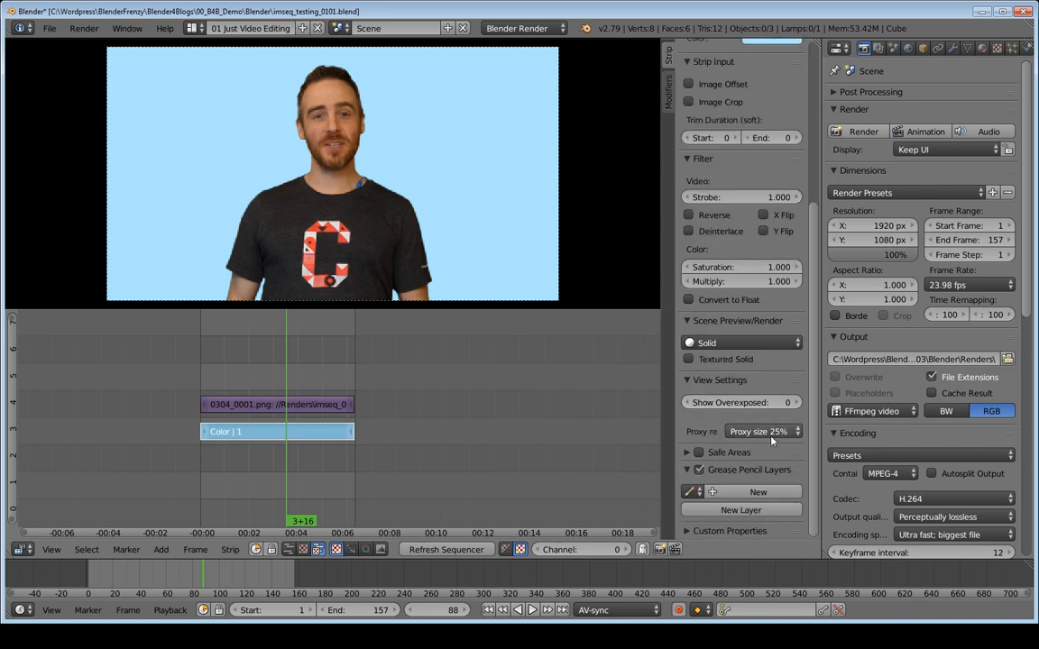
left_click(771, 434)
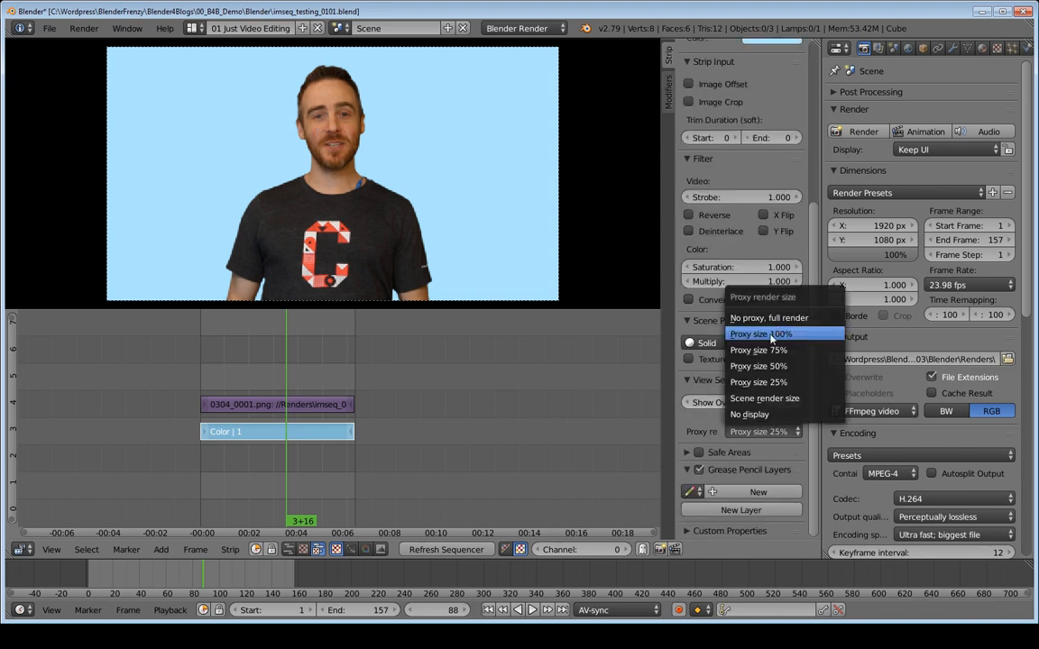
left_click(771, 336)
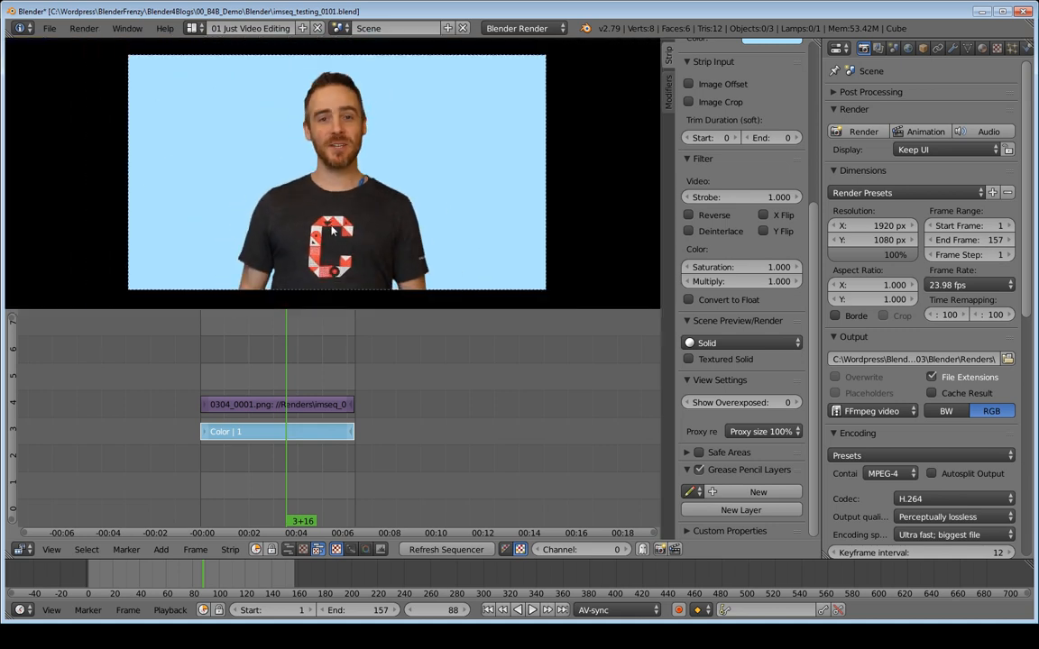
- Play the sequence from the first frame to check the full-size preview
key("alt+a")
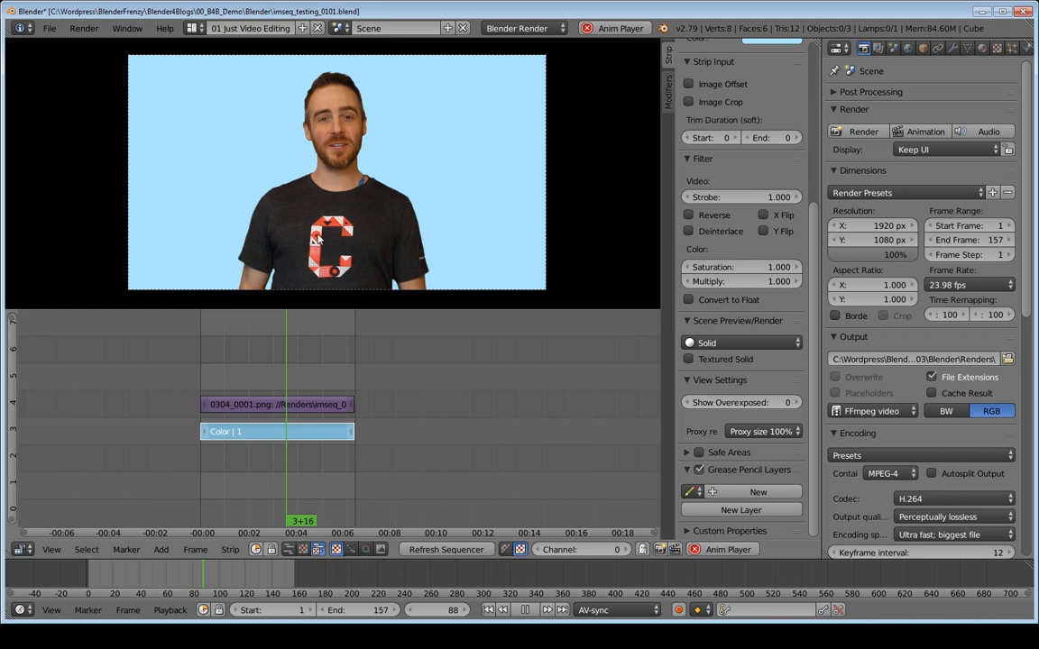
key("shift+Left")
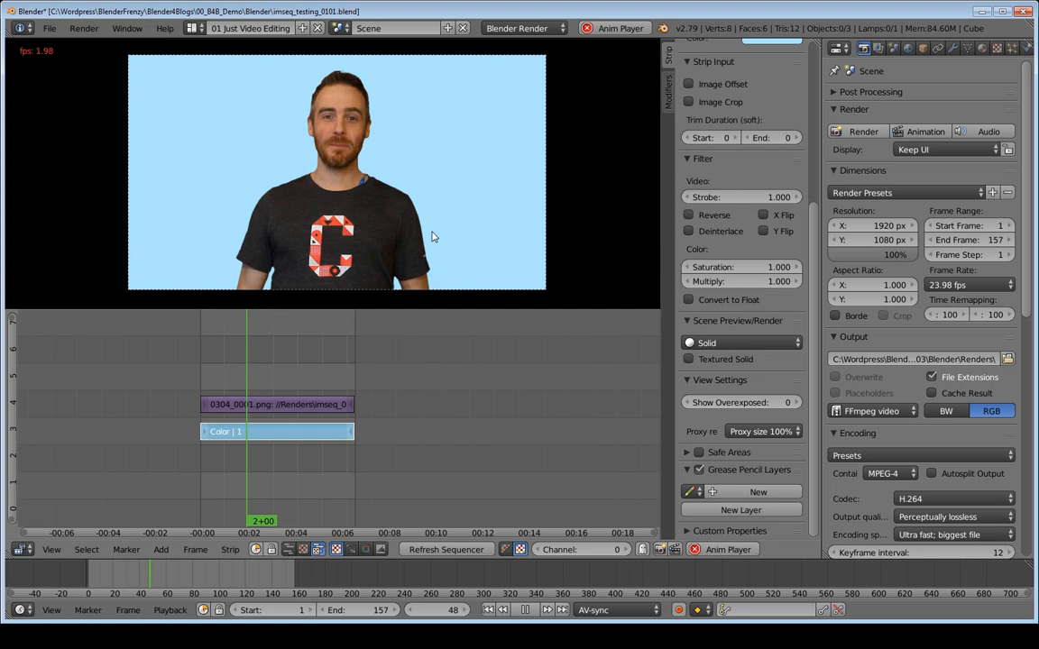
key("alt+a")
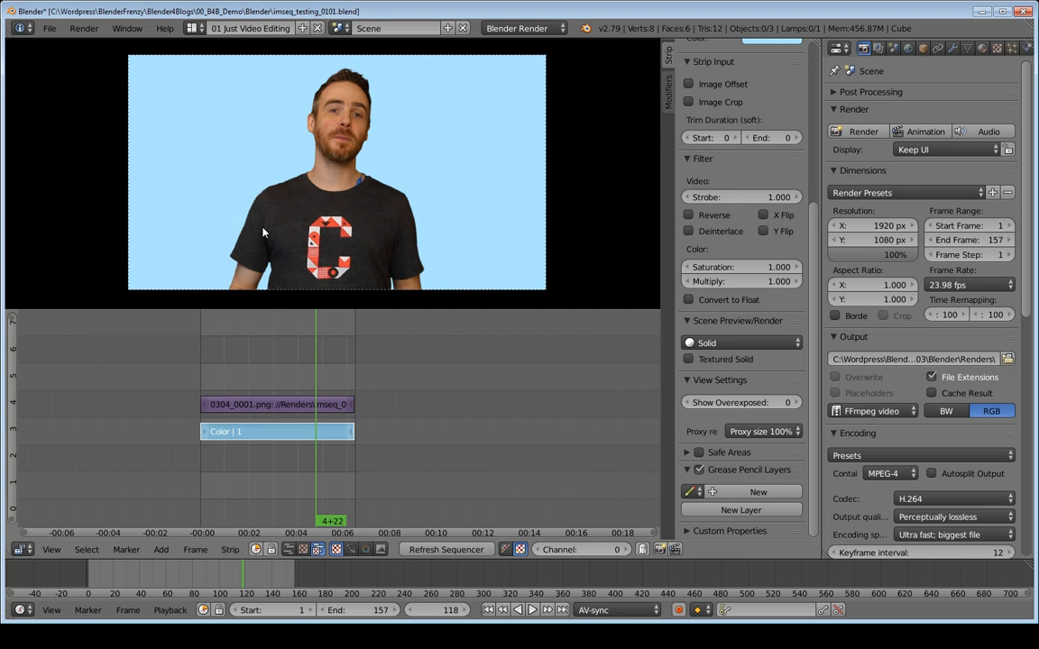
- Set the render output path to //Renders\imseq_testing_0101_ and review the FFmpeg encoding settings
left_click(879, 360)
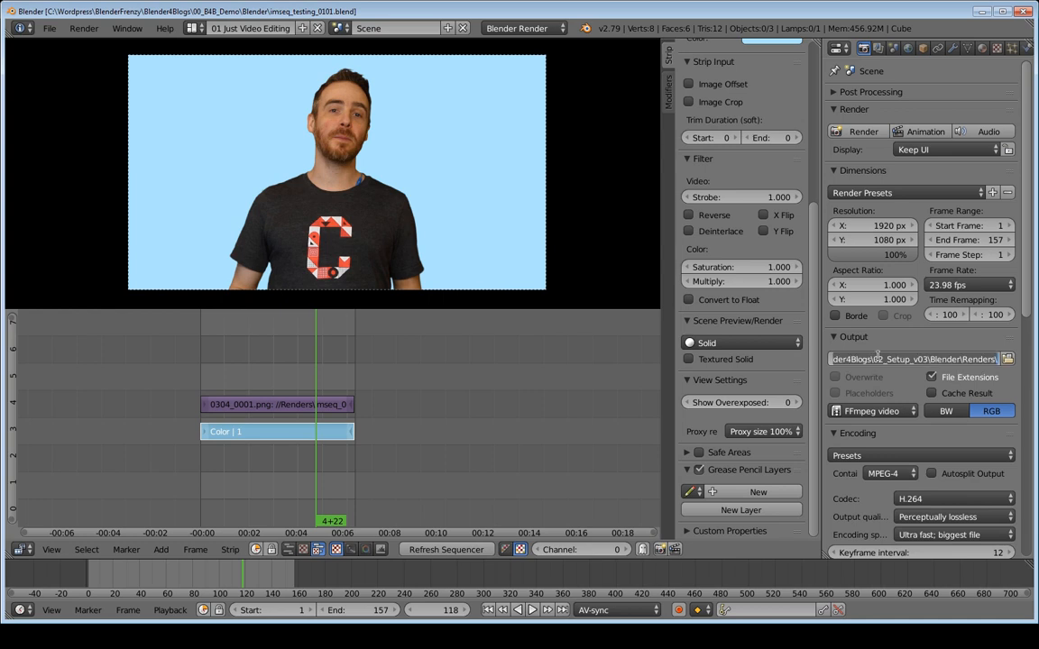
type("//Renders")
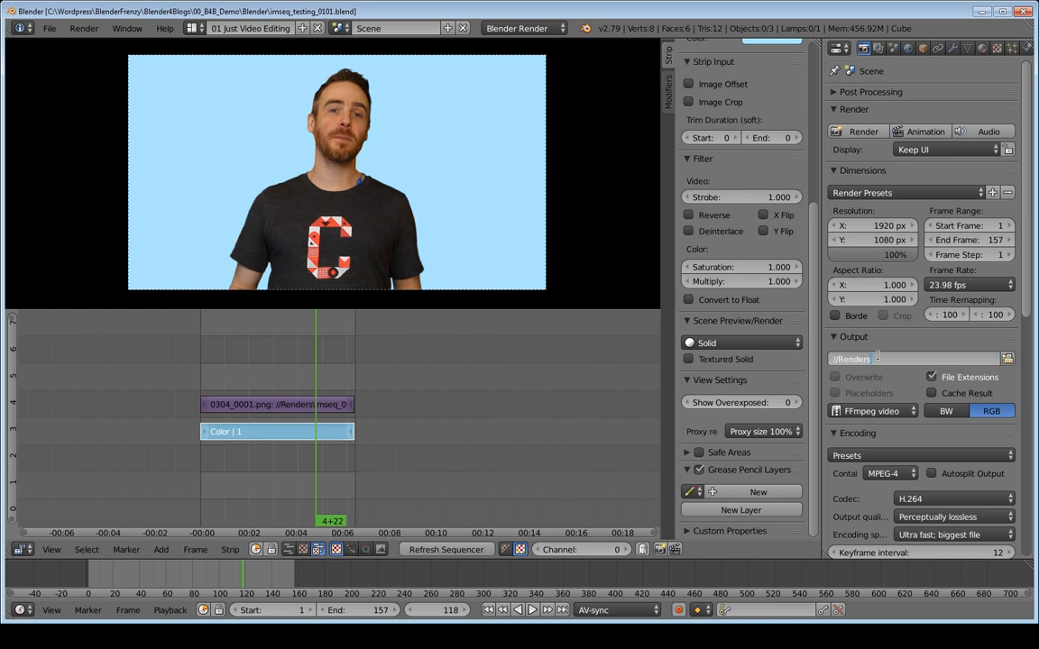
type("\\imseq_testing_0101_")
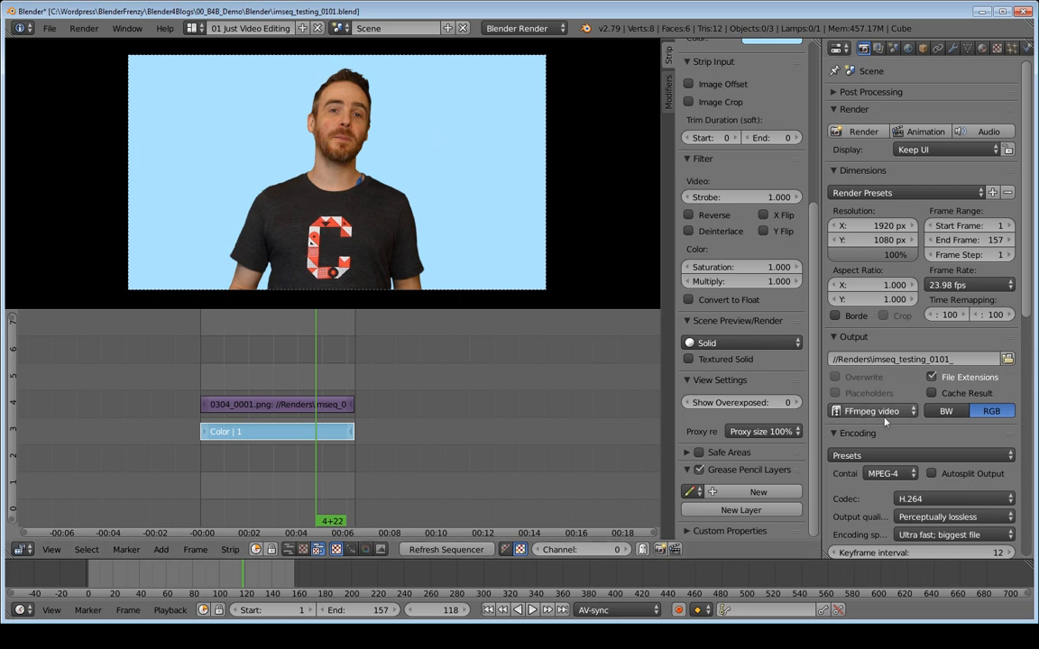
scroll(910, 438, "down", 5)
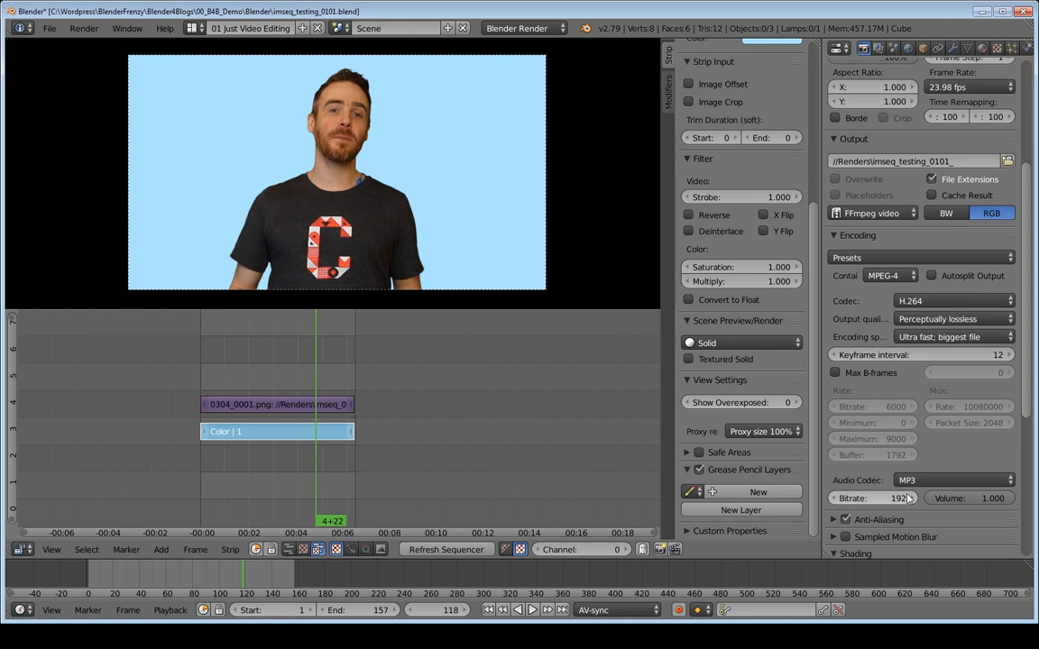
scroll(909, 436, "up", 3)
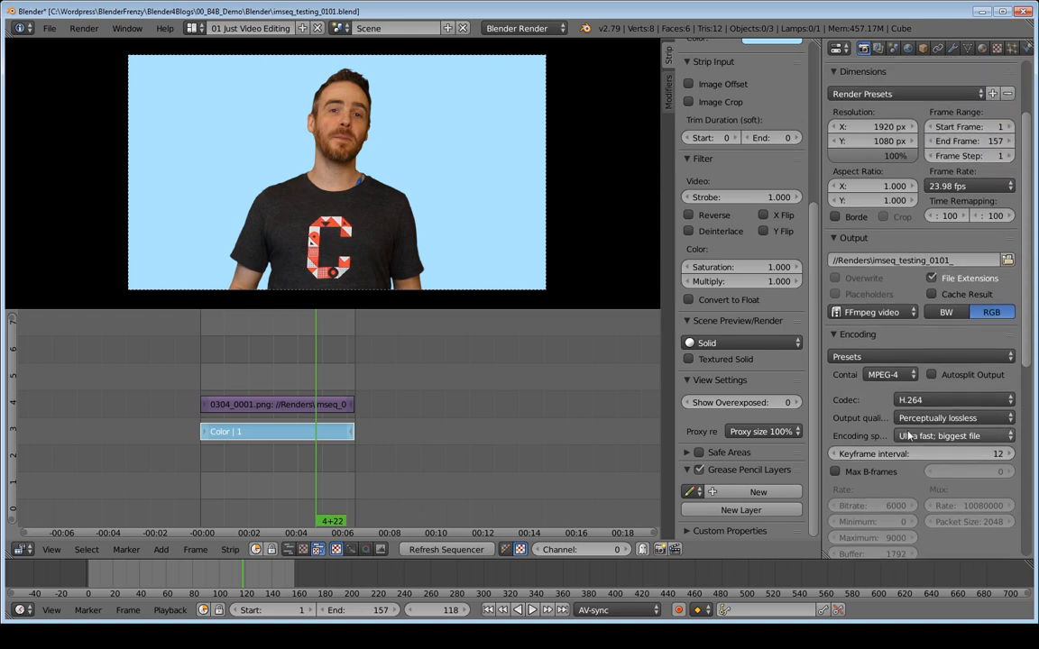
scroll(909, 437, "up", 4)
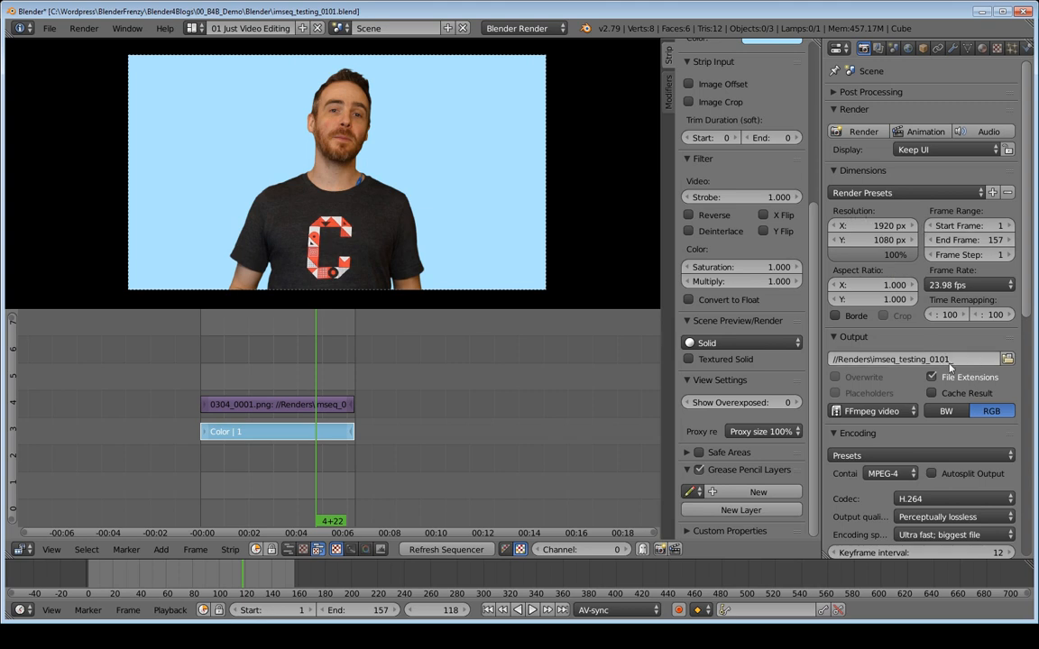
- Save the project over the existing file and render the animation to video
key("ctrl+s")
left_click(908, 207)
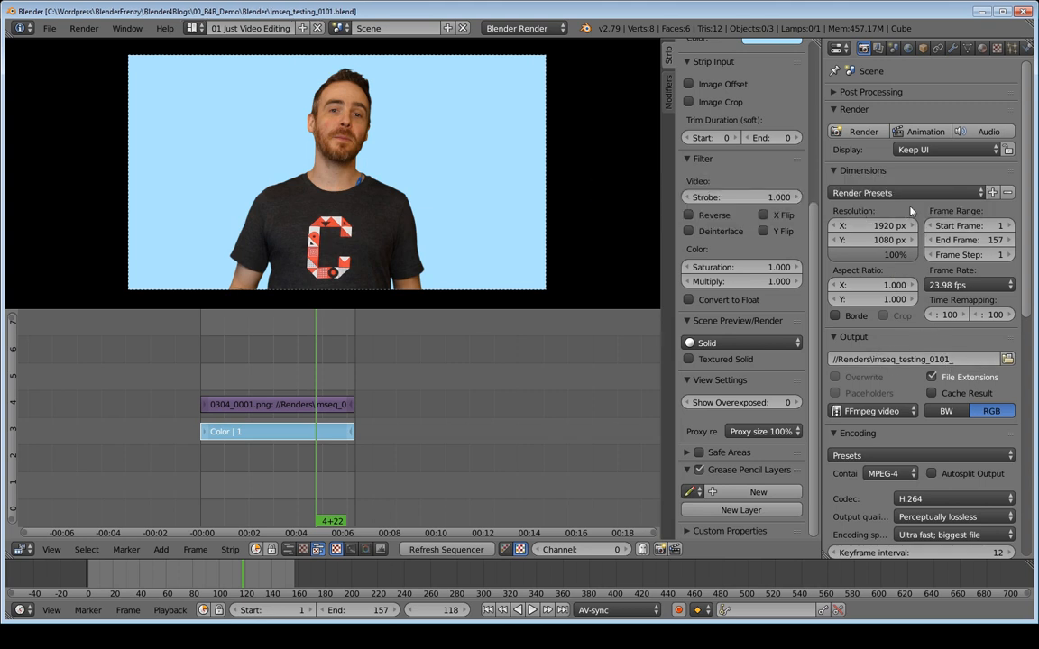
left_click(893, 132)
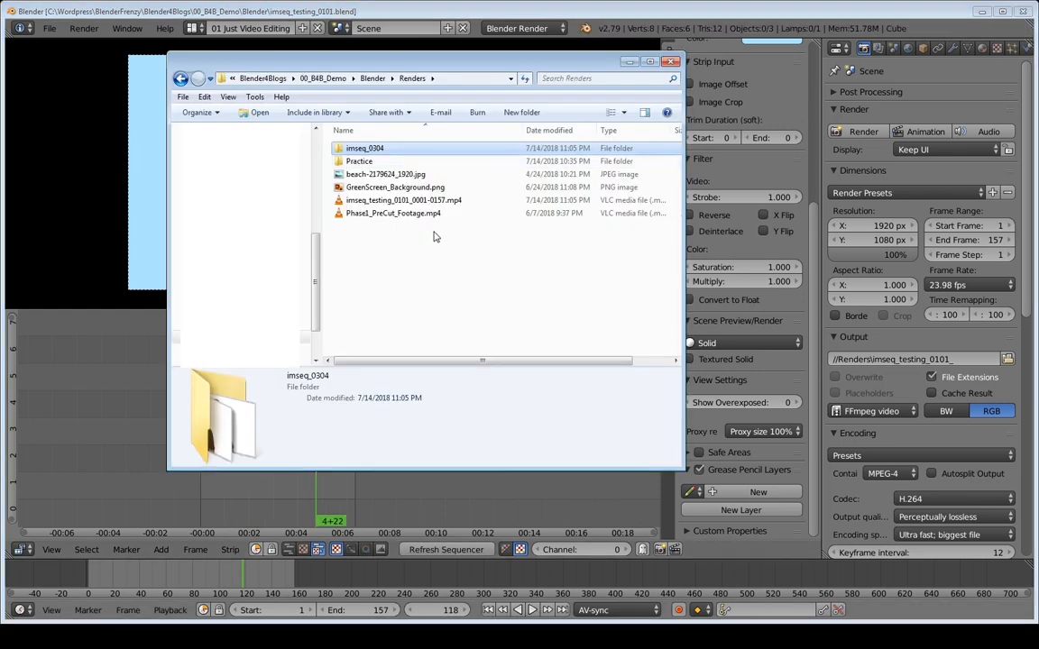
- Select the rendered video imseq_testing_0101_0001-0157.mp4 in the Renders folder to check its details
left_click(361, 201)
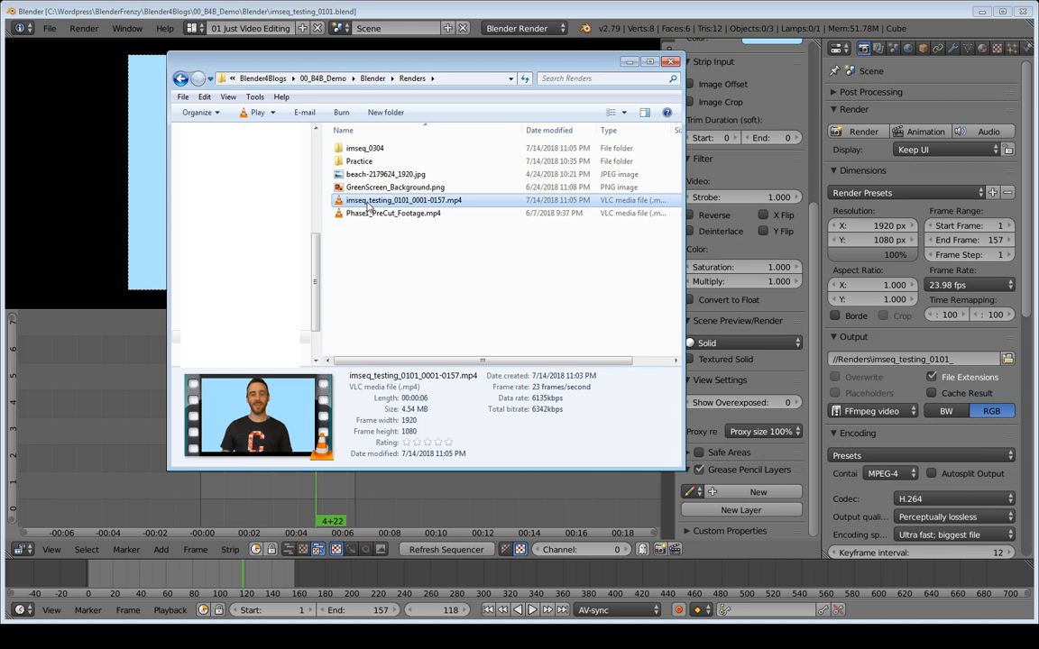
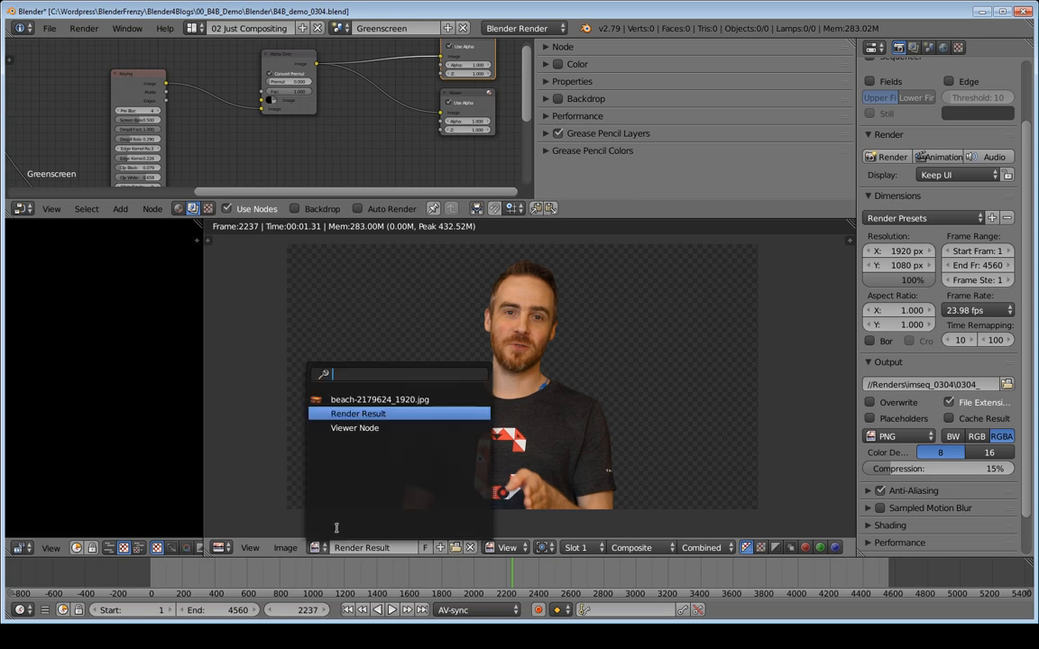
- Show the Viewer Node image and send the Keying node's matte output to it, inspecting the head and shoulder edges
left_click(338, 428)
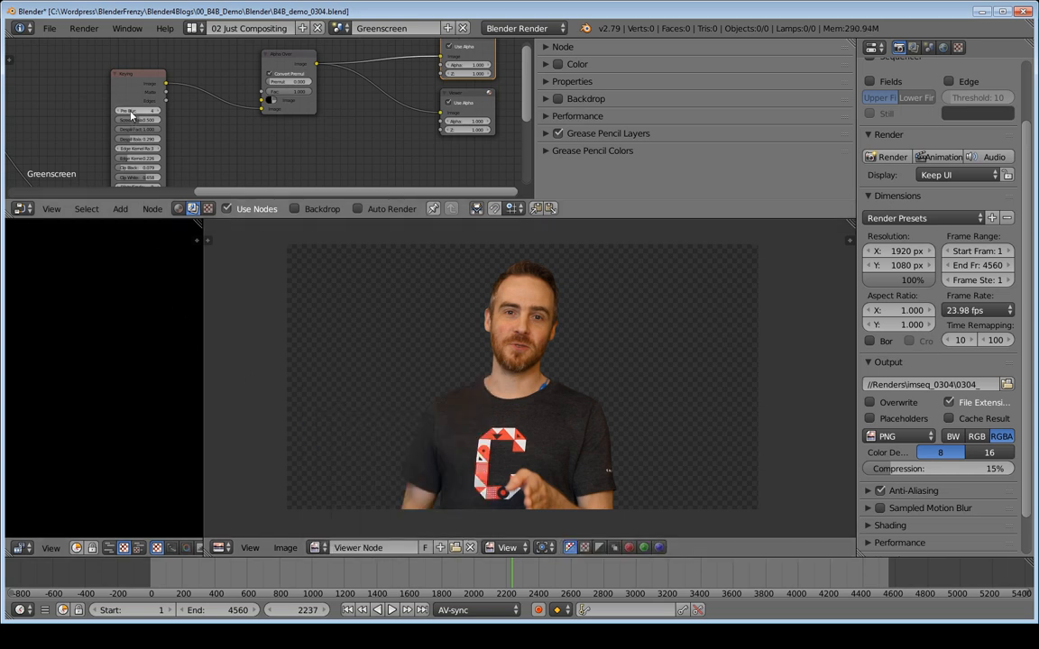
left_click(132, 93, "ctrl+shift")
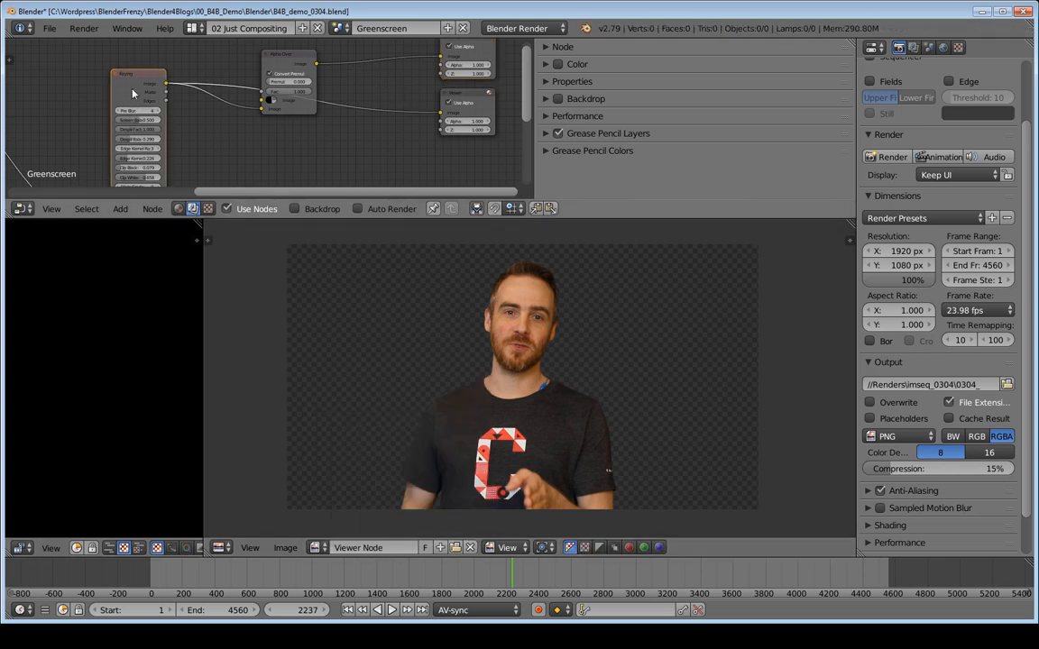
left_click(132, 93, "ctrl+shift")
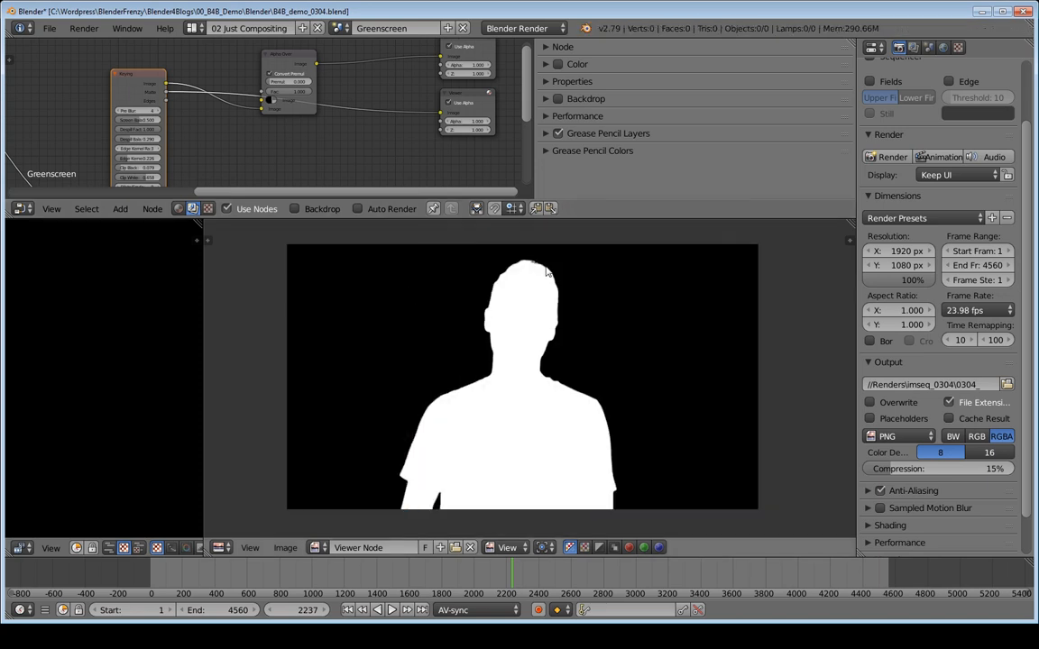
scroll(540, 315, "up", 1)
scroll(541, 315, "up", 3)
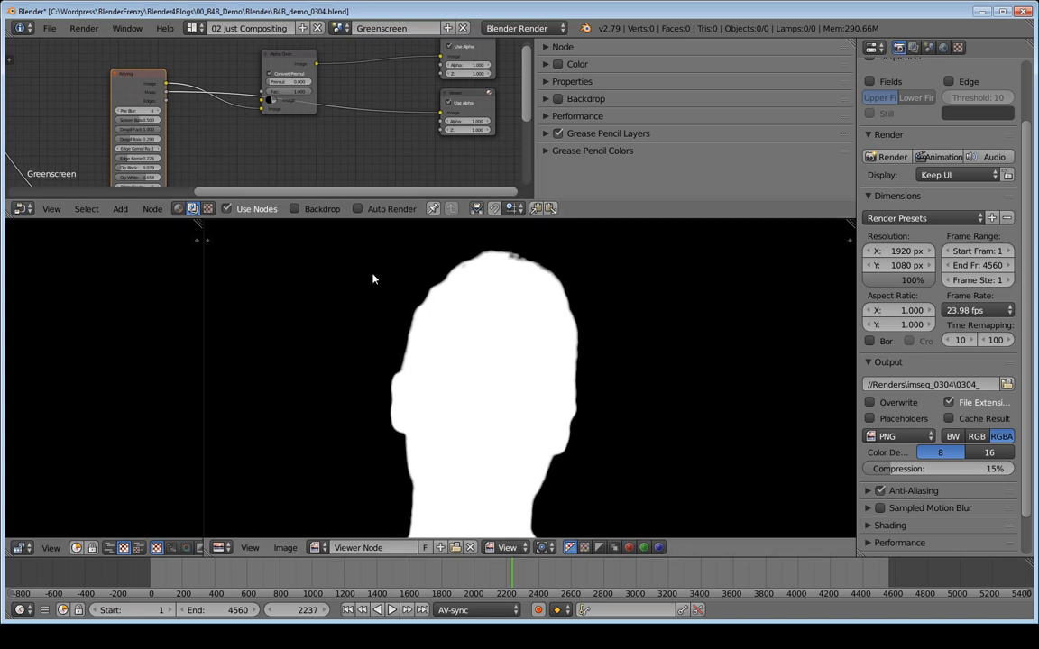
middle_click_drag(499, 493, 487, 311)
middle_click_drag(295, 428, 277, 439)
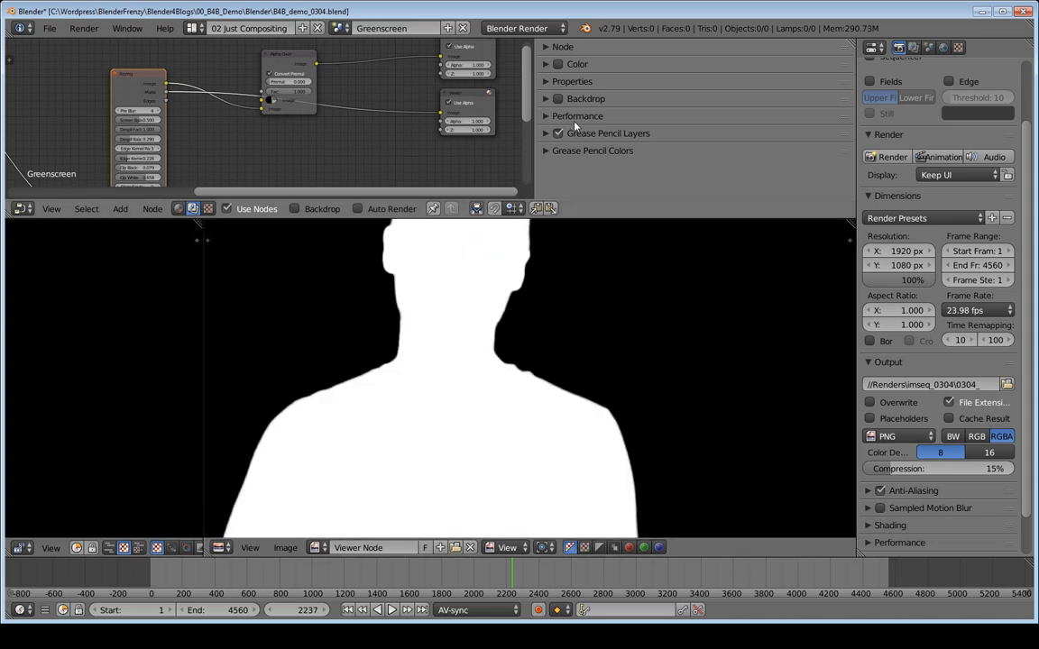
- Brighten the Keying node's key color to R 0.022, G 0.107, B 0.009
left_click(572, 82)
scroll(632, 153, "down", 1)
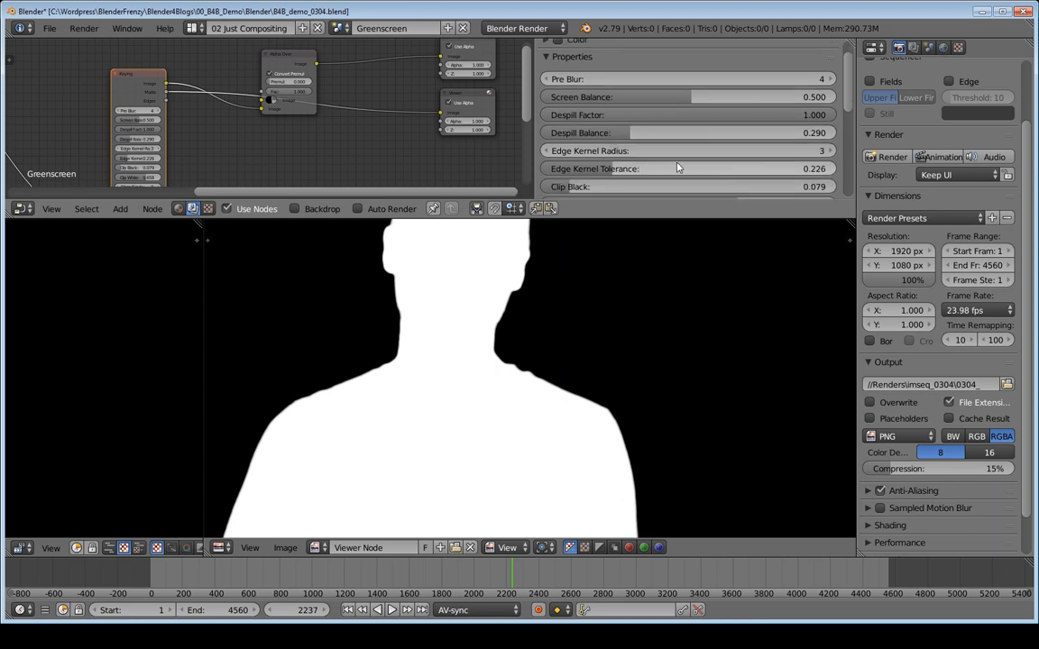
scroll(678, 168, "down", 2)
scroll(672, 165, "down", 4)
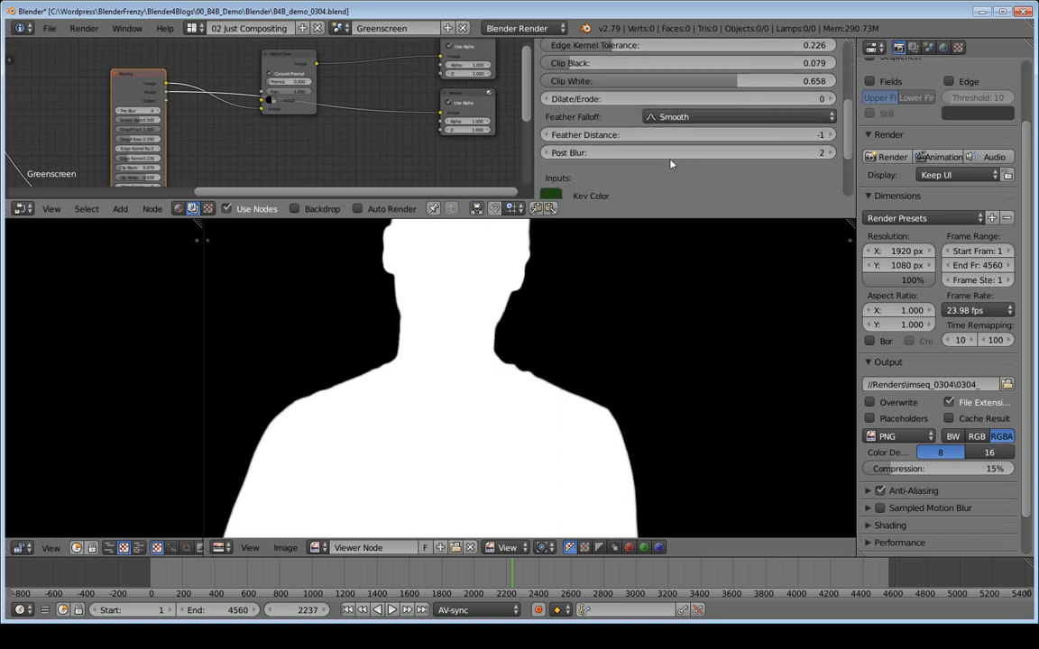
scroll(632, 136, "down", 2)
scroll(549, 128, "down", 2)
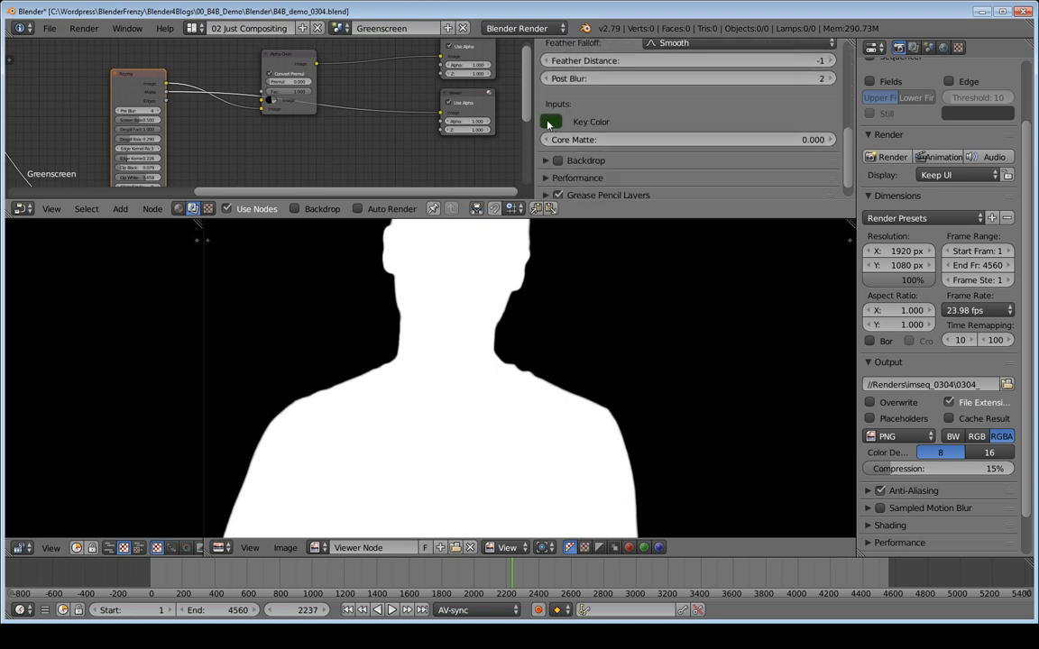
left_click(551, 125)
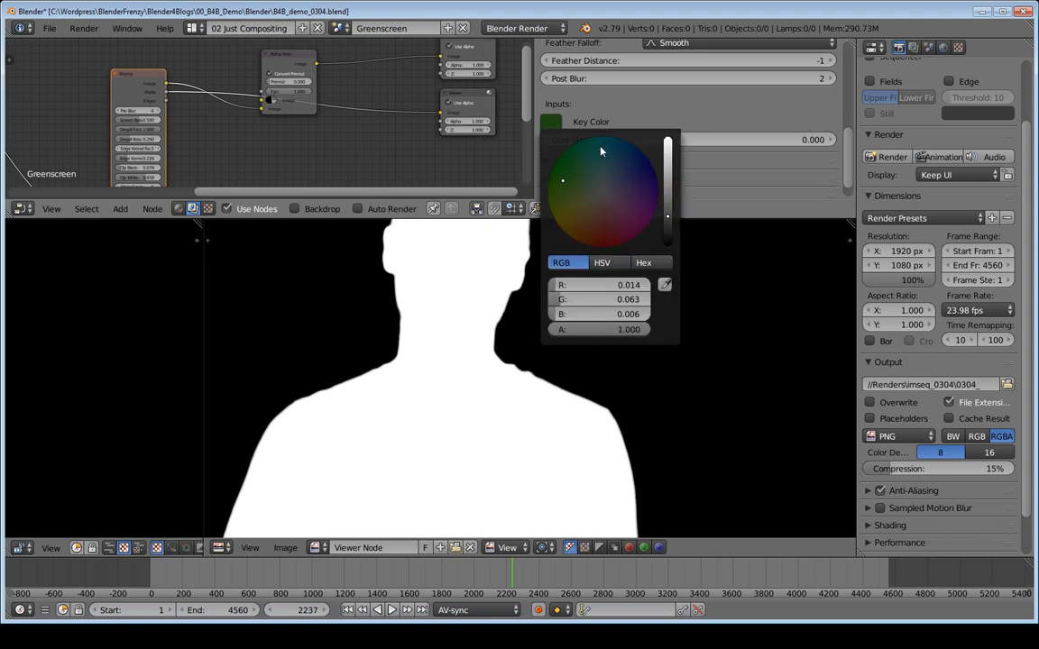
left_click_drag(672, 225, 669, 219)
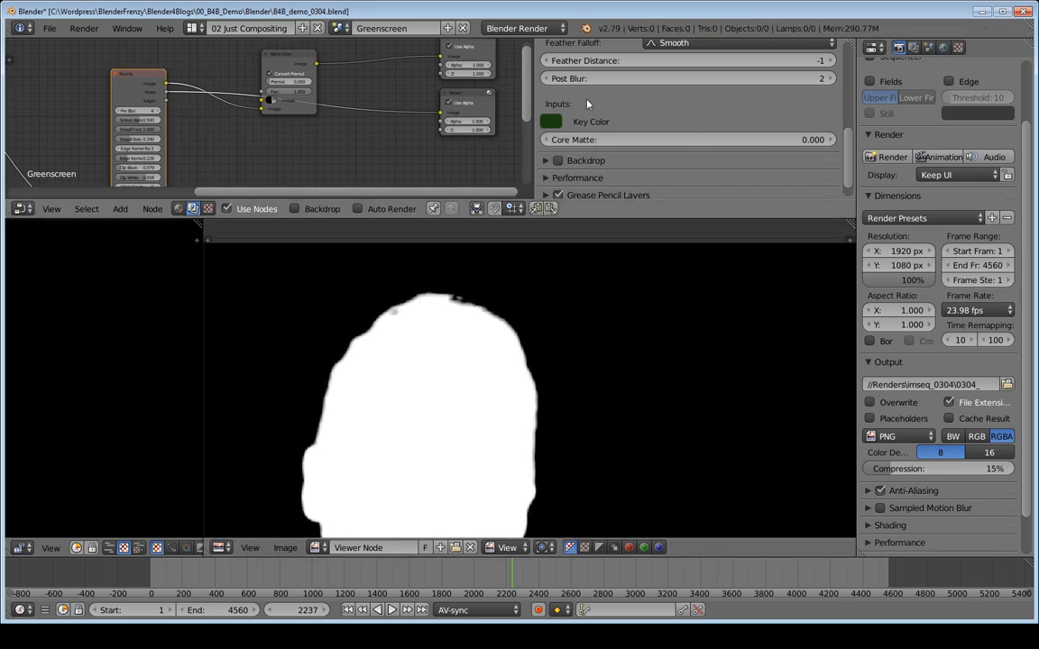
left_click(551, 120)
left_click_drag(668, 223, 668, 206)
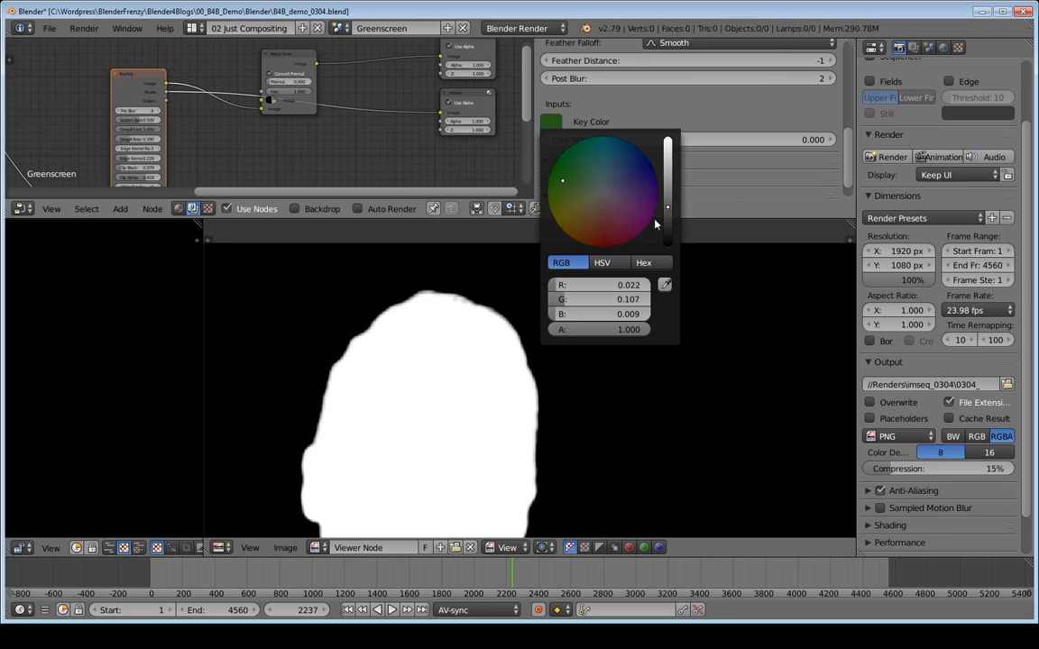
- Send the Alpha Over node's output to the viewer and check the whole keyed figure
middle_click_drag(362, 71, 345, 108)
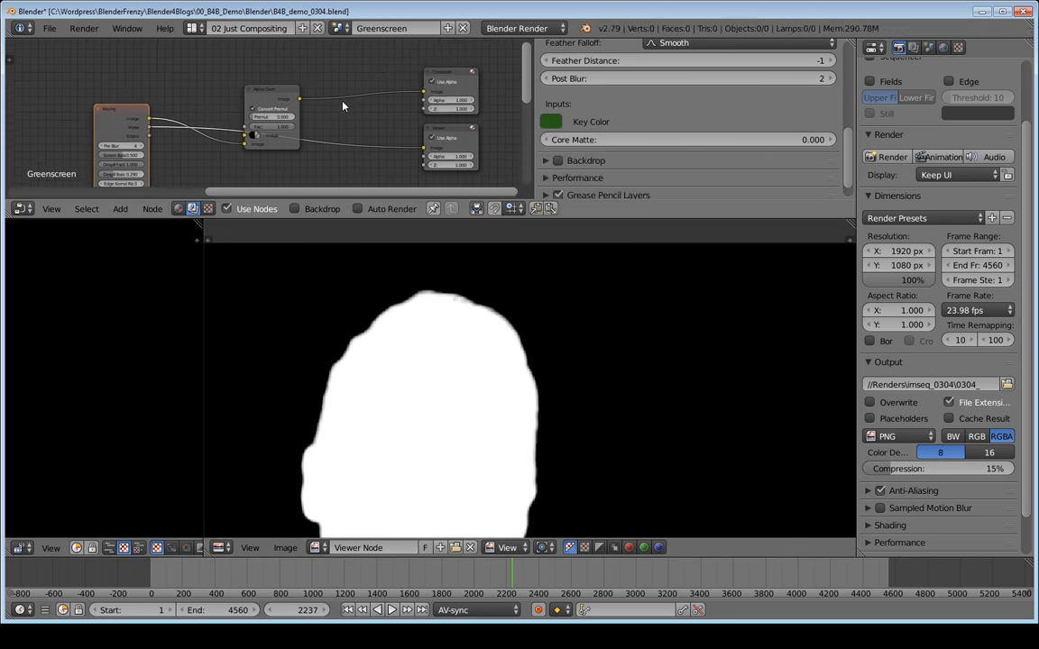
left_click(271, 104, "ctrl+shift")
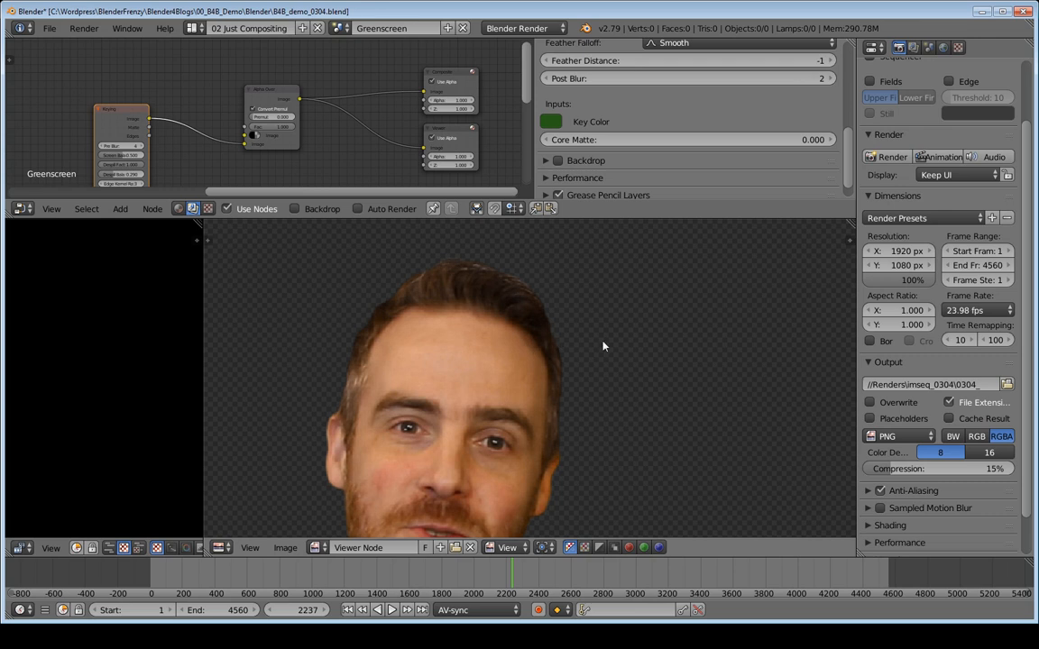
scroll(529, 316, "down", 5)
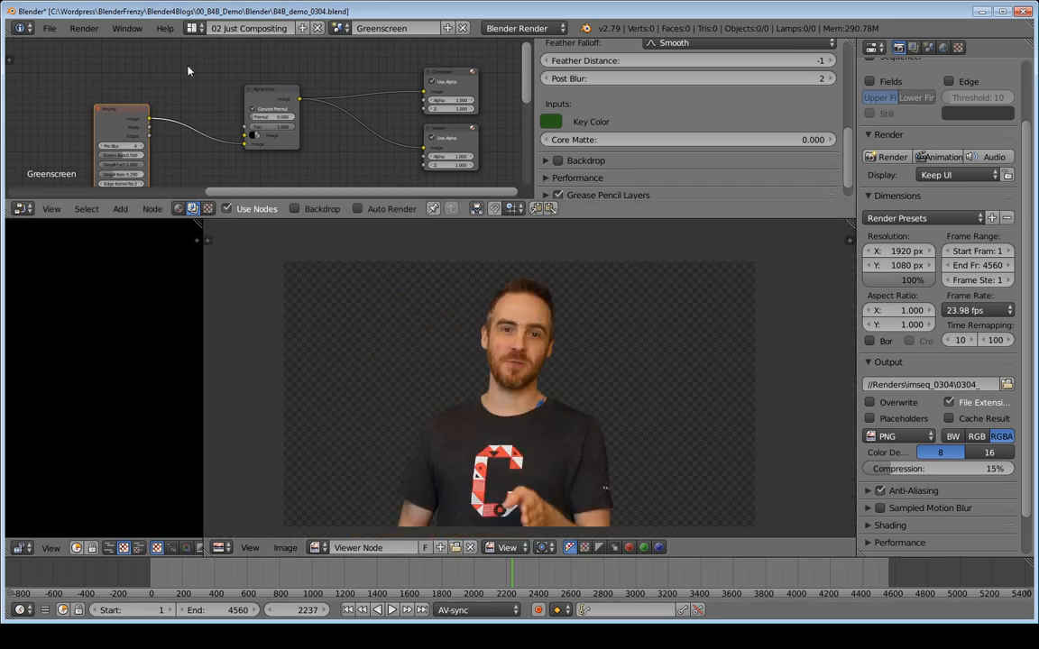
- Switch to the 01 Just Video Editing layout and play the green-screen footage around the one-minute mark to find fast hand movement
left_click(195, 28)
left_click(234, 51)
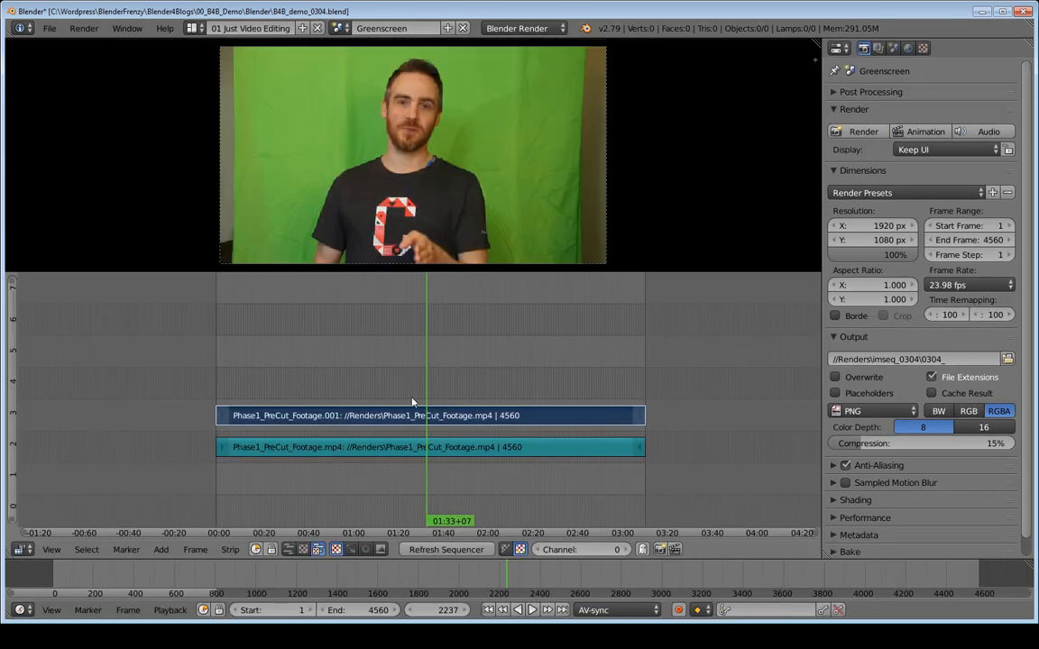
key("alt+a")
left_click(383, 393)
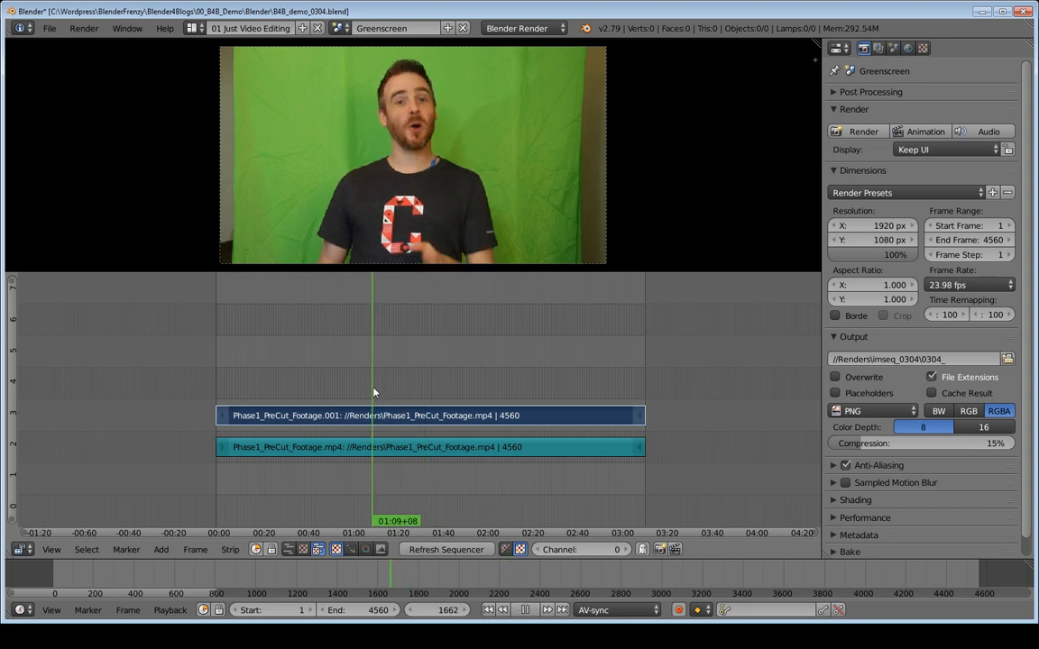
left_click(362, 389)
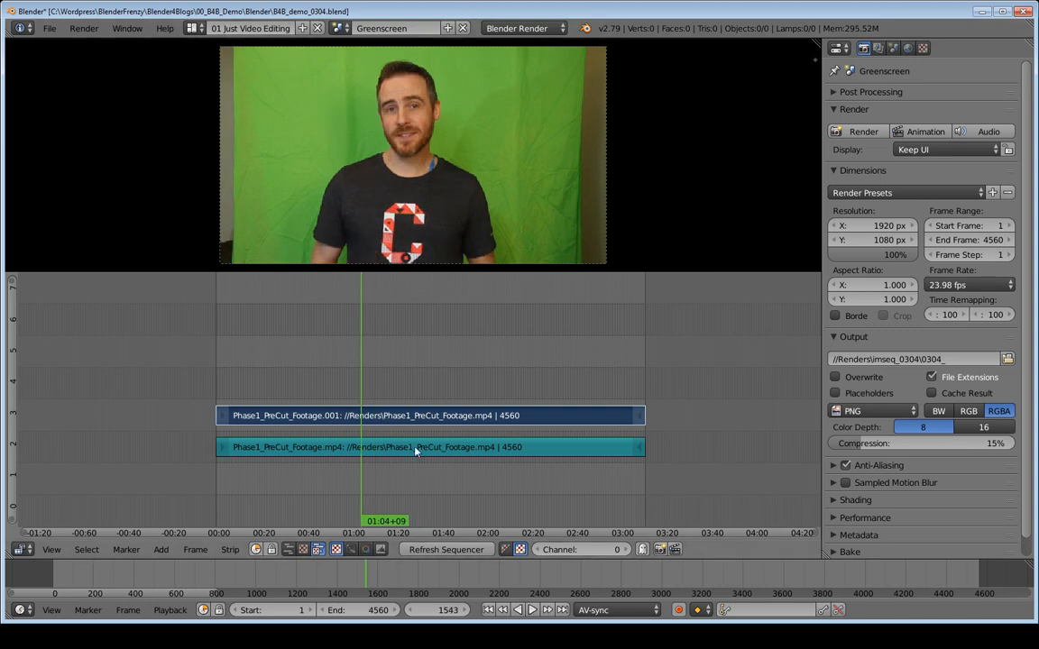
key("alt+a")
key("alt+a")
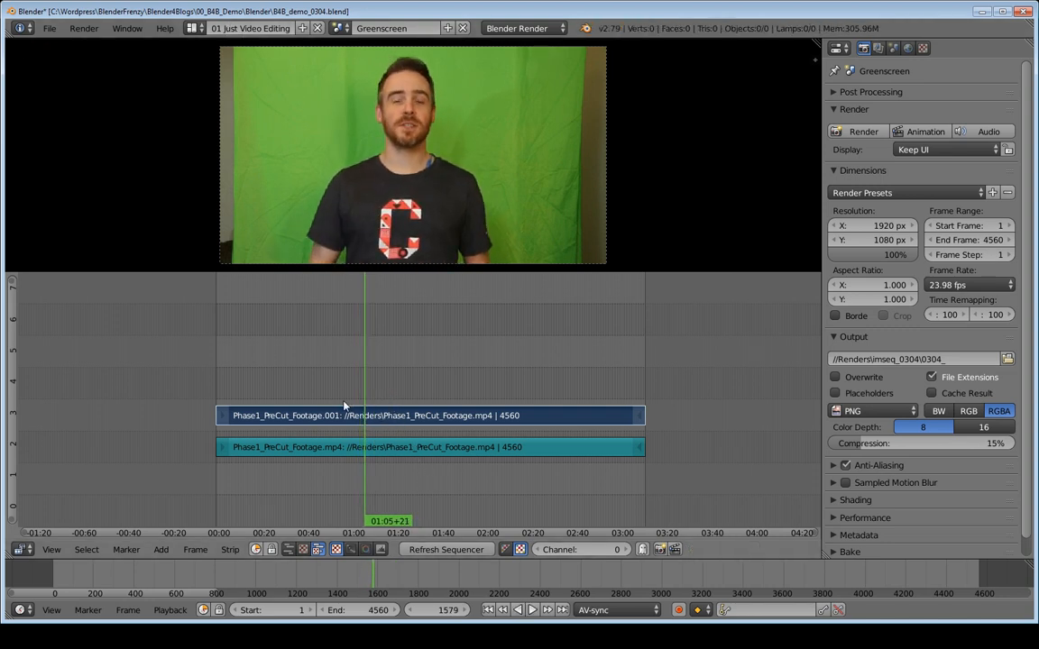
key("shift+alt+a")
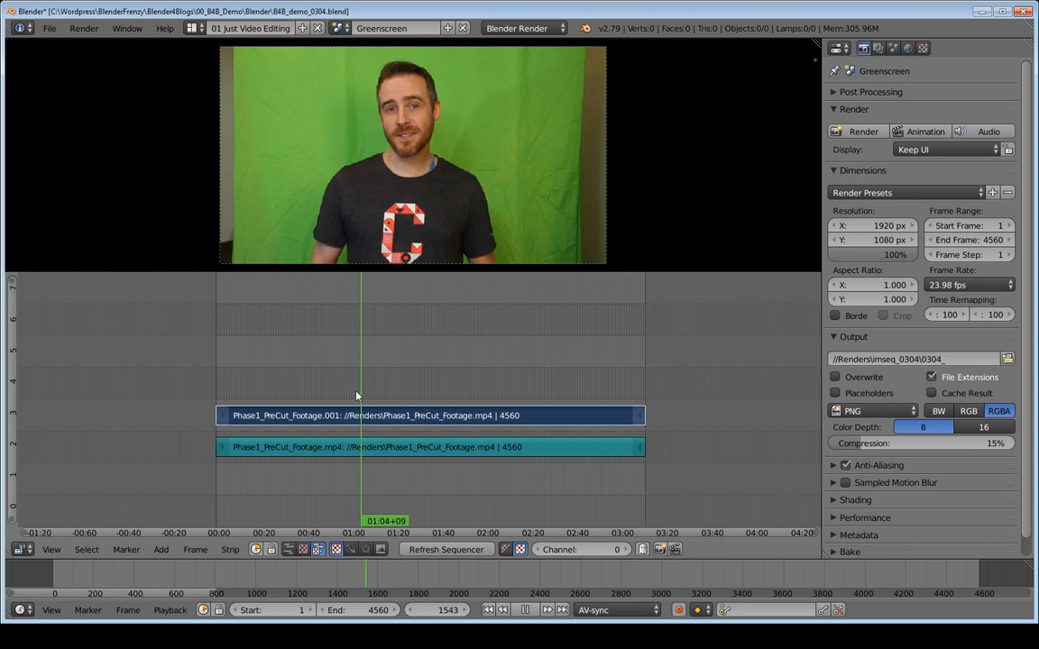
key("alt+a")
key("alt+a")
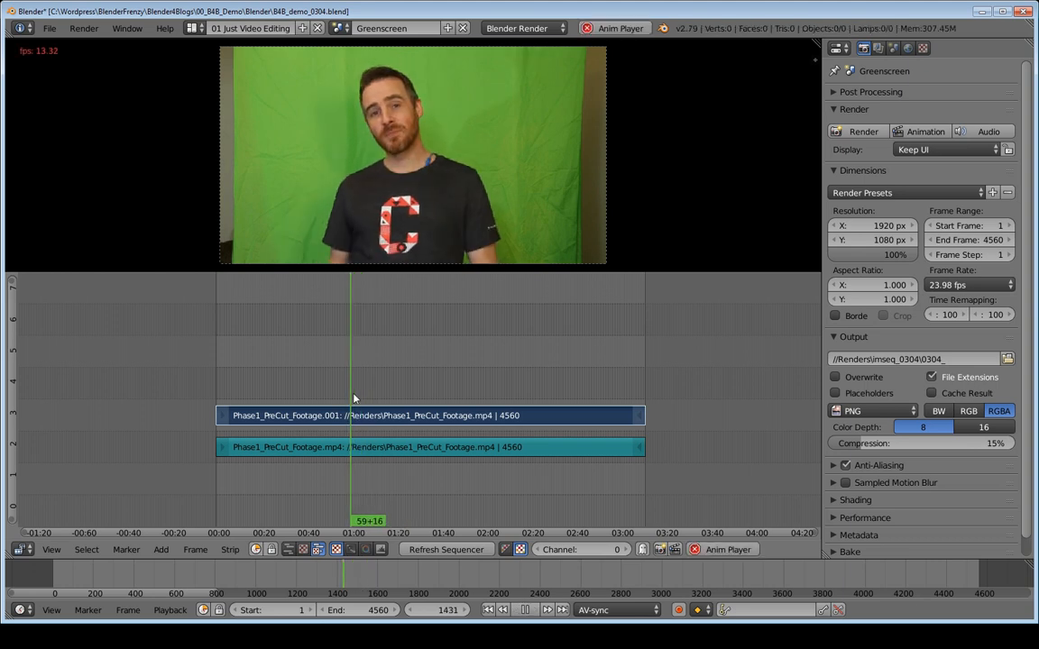
key("alt+a")
key("alt+a")
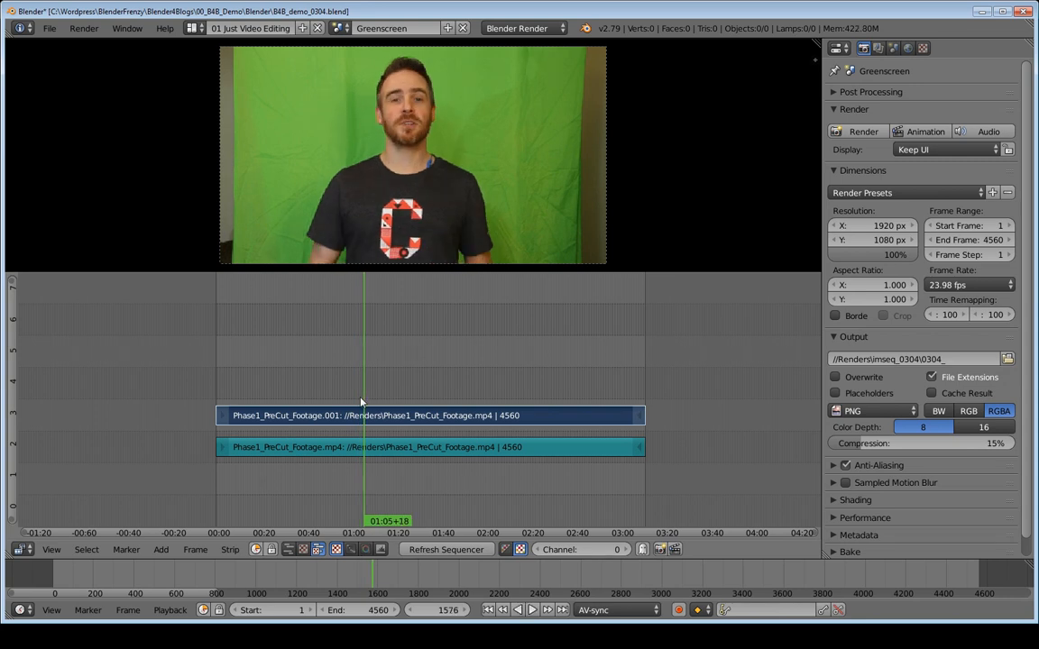
- Step the footage back to frame 1563 and examine the blurred hands up close in the preview
key("Left")
key("Left")
key("Left")
key("Left")
key("Left")
key("Left")
key("Left")
key("Left")
key("Left")
key("Left")
key("Left")
key("Left")
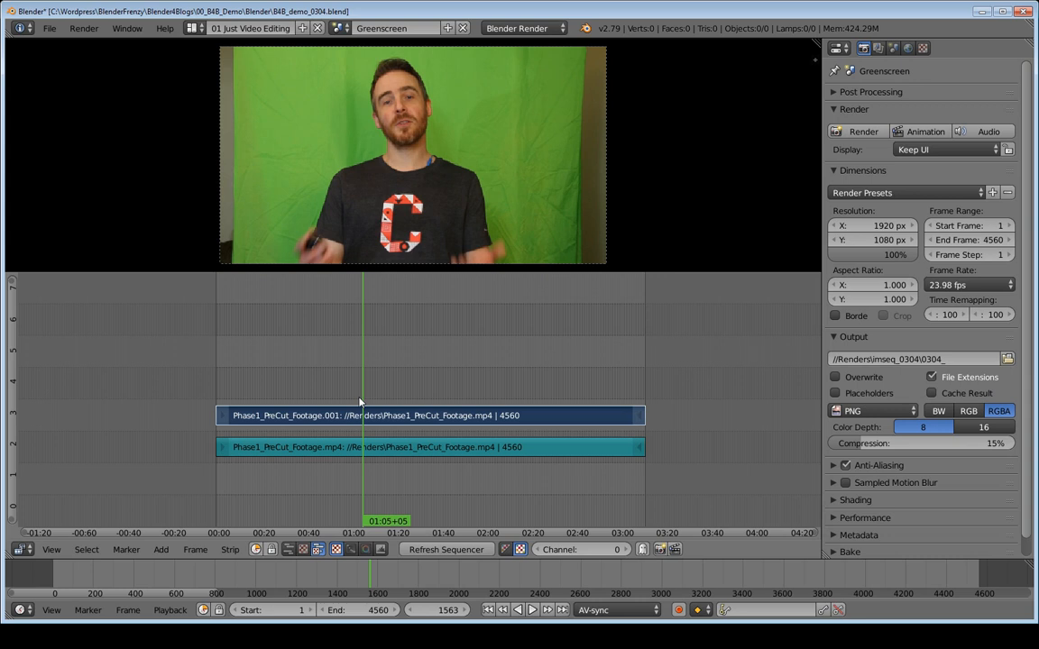
scroll(270, 221, "up", 2)
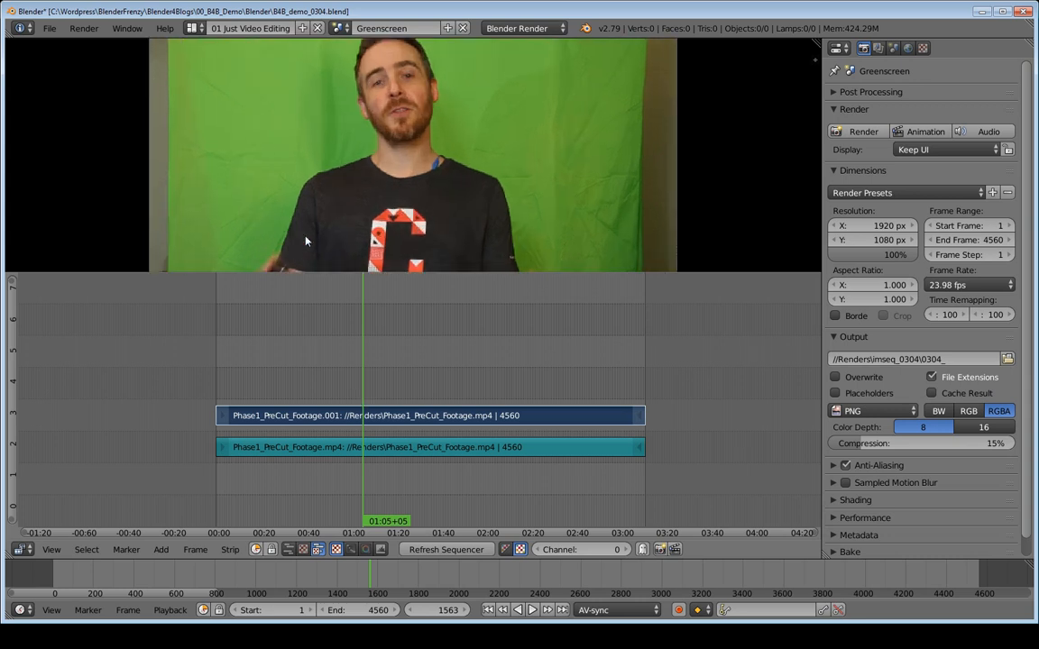
middle_click_drag(274, 212, 361, 146)
scroll(256, 201, "up", 1)
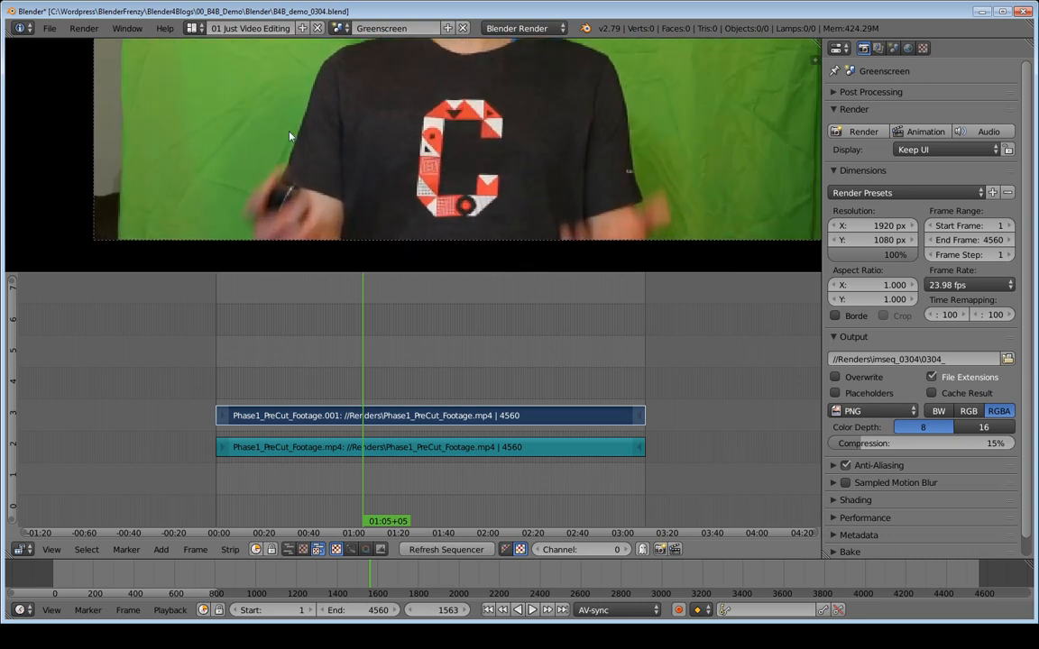
- Switch to the 02 Just Compositing layout and render the current frame
left_click(192, 28)
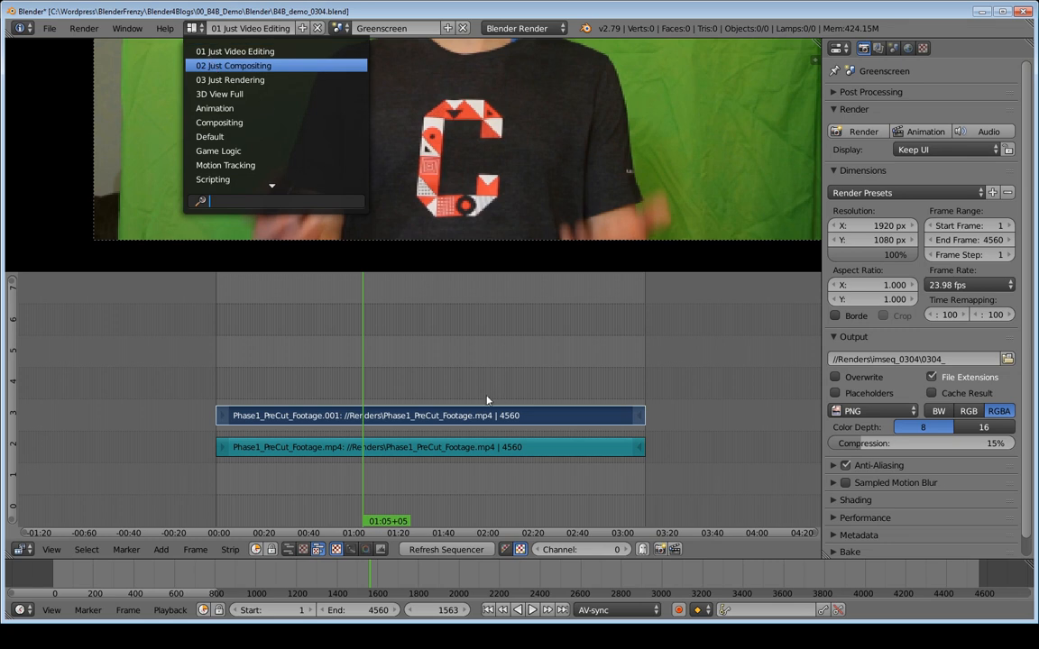
key("Return")
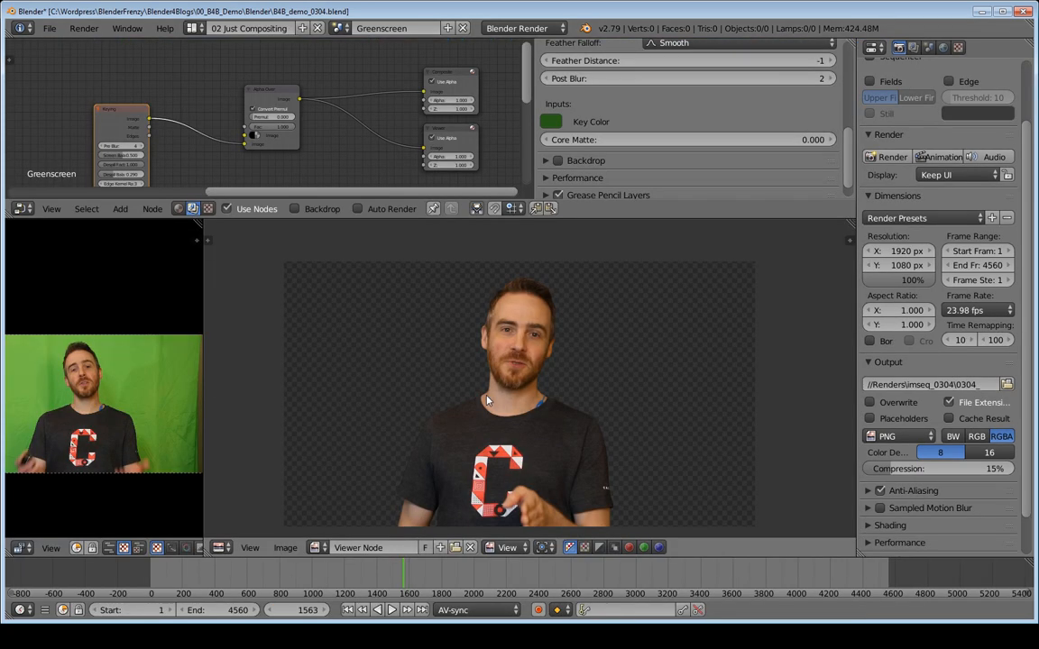
left_click(888, 157)
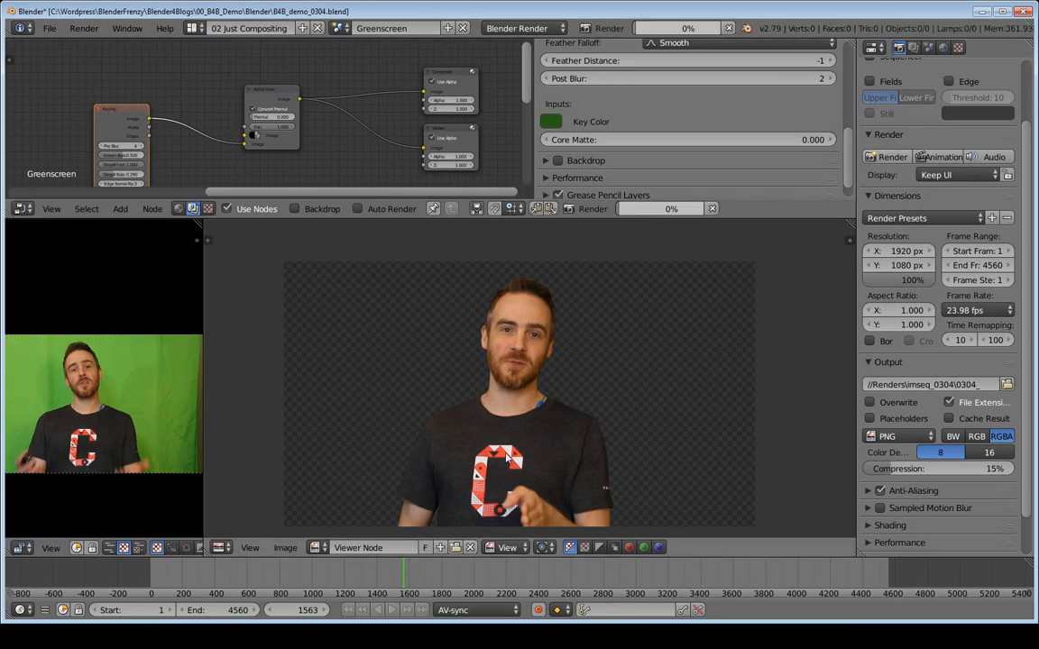
- Examine the edges of both motion-blurred hands in the keyed frame
scroll(507, 456, "up", 5)
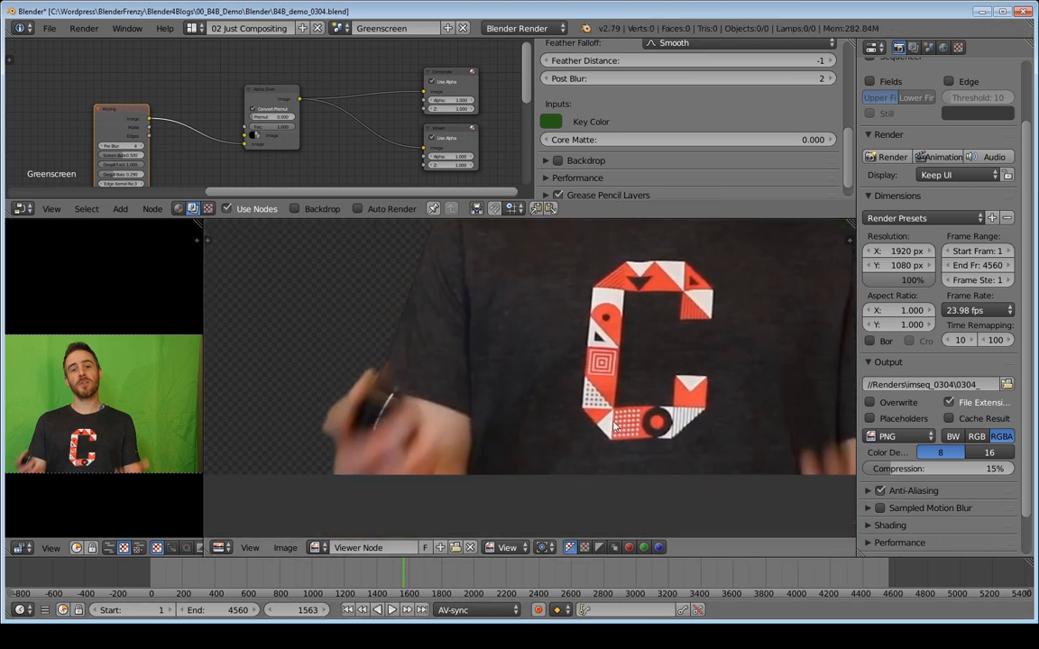
middle_click_drag(570, 424, 794, 389)
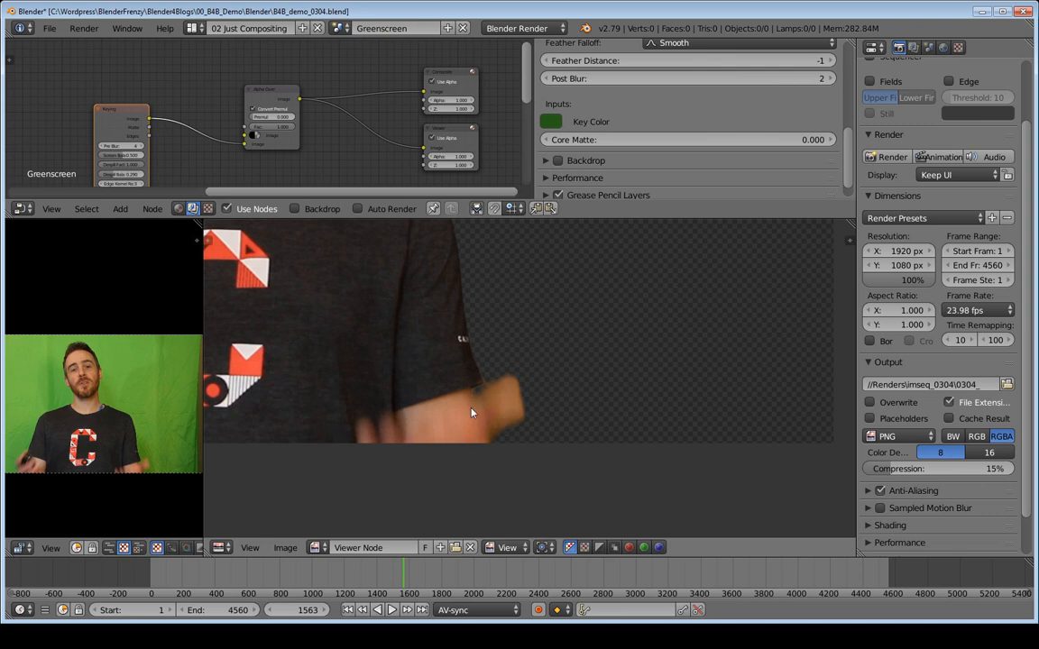
middle_click_drag(454, 416, 603, 383)
middle_click_drag(629, 421, 308, 407)
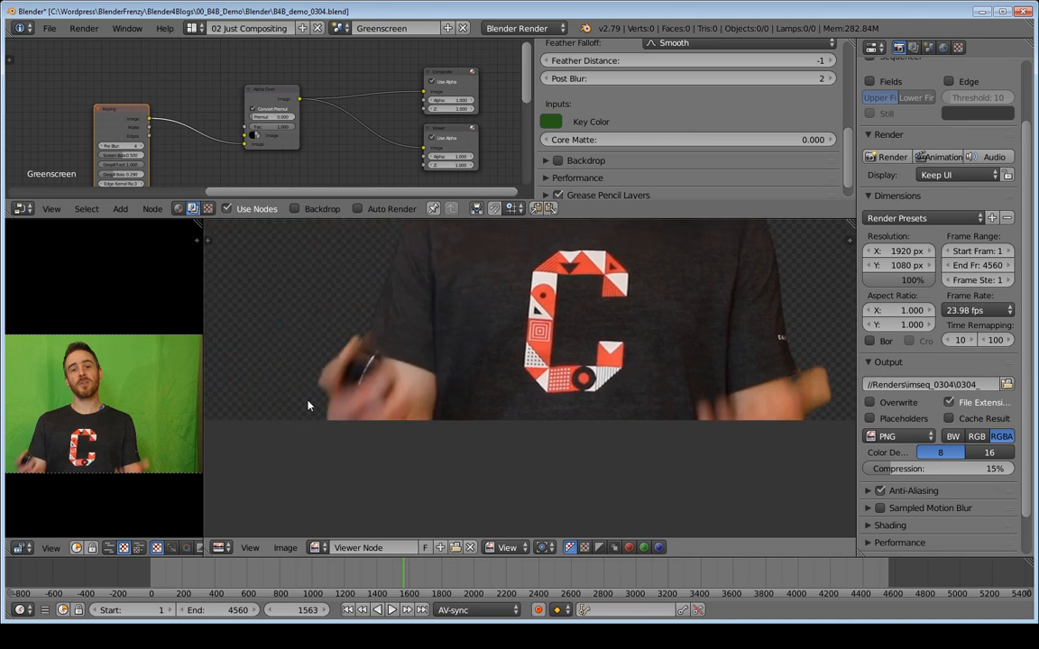
scroll(318, 424, "down", 1)
middle_click_drag(534, 424, 487, 462)
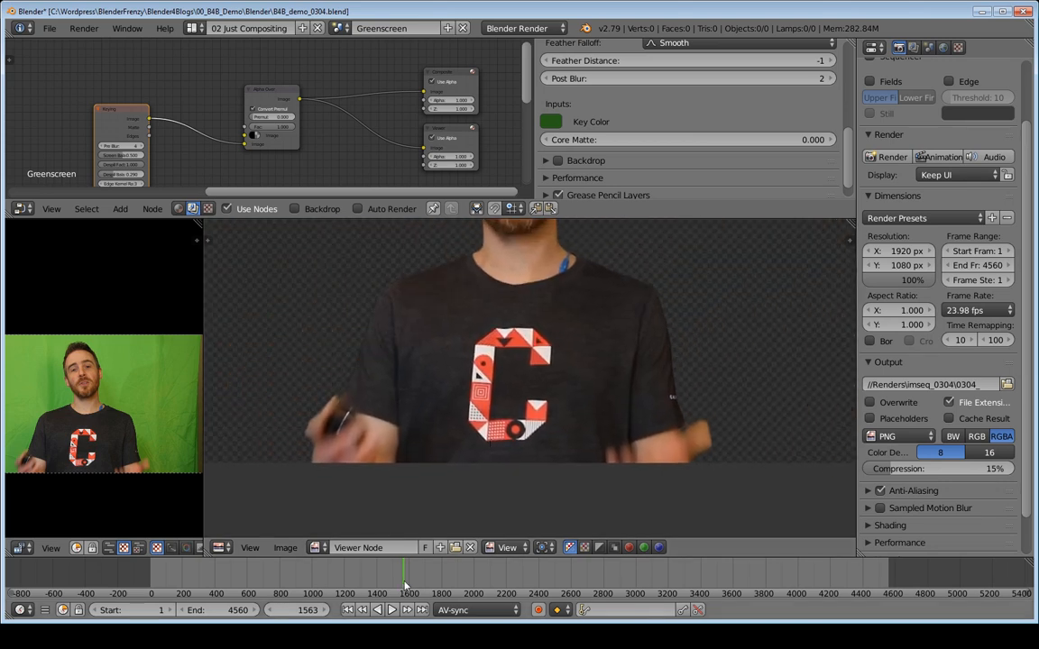
mouse_move(578, 371)
middle_mouse_down()
mouse_move(559, 405)
mouse_move(576, 358)
middle_mouse_up()
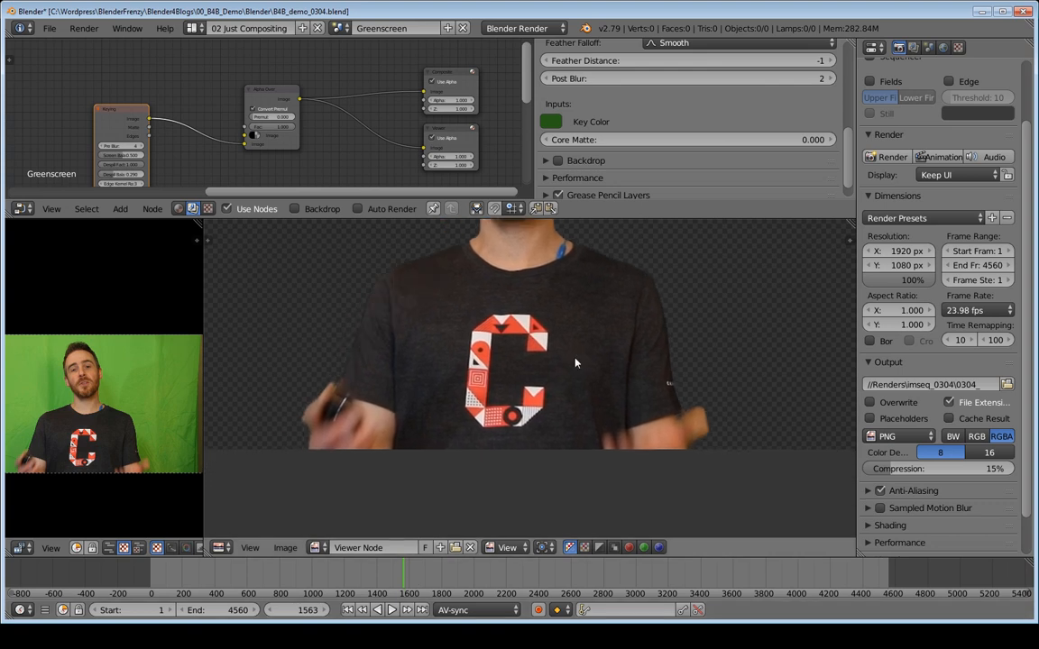
middle_click_drag(379, 423, 344, 437)
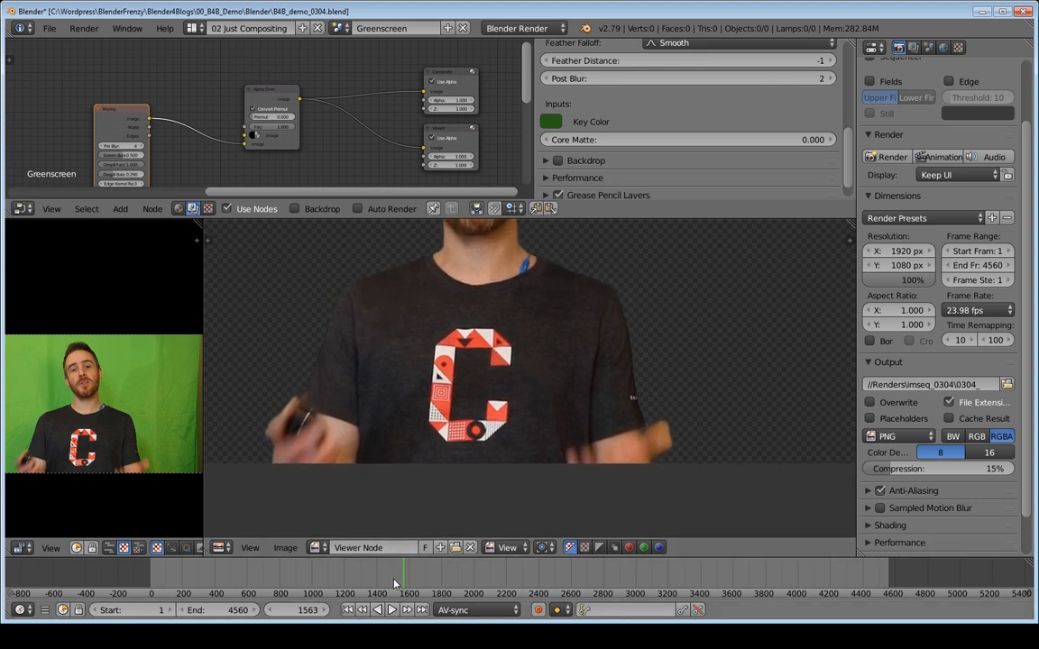
- Go to frame 1530 and set the animation's start frame to 1530
left_click(297, 610)
type("1")
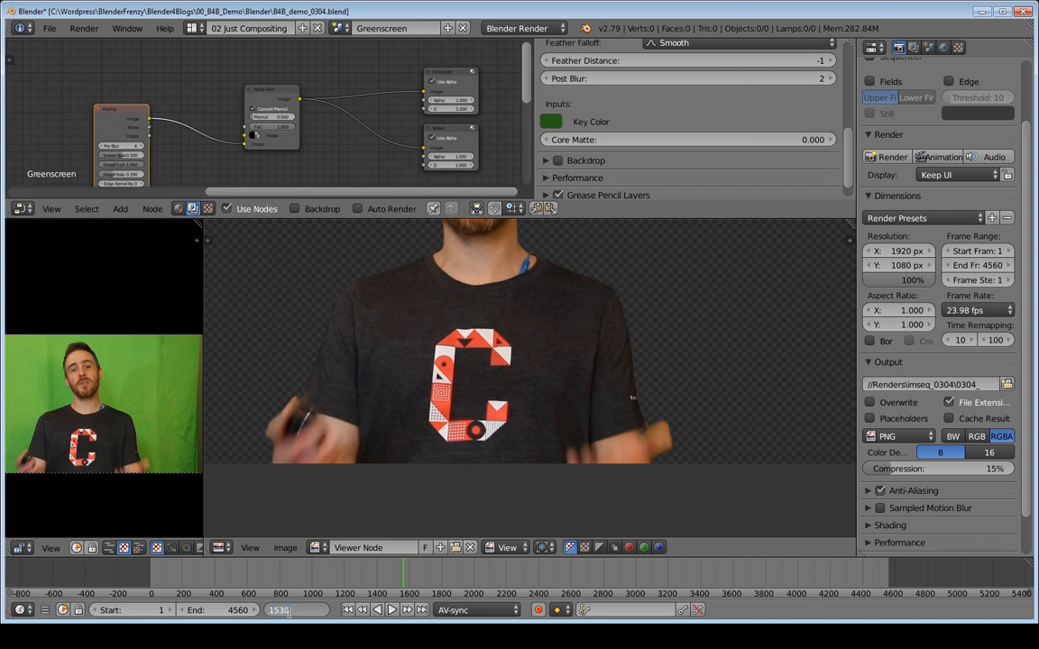
type("530")
key("Return")
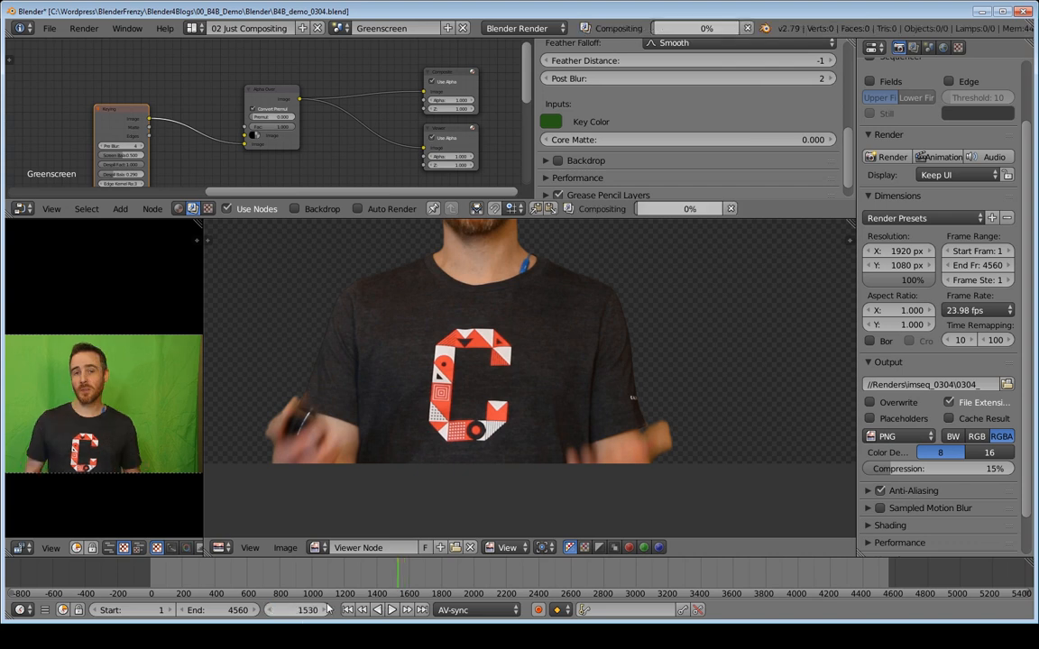
left_click(131, 610)
type("1530")
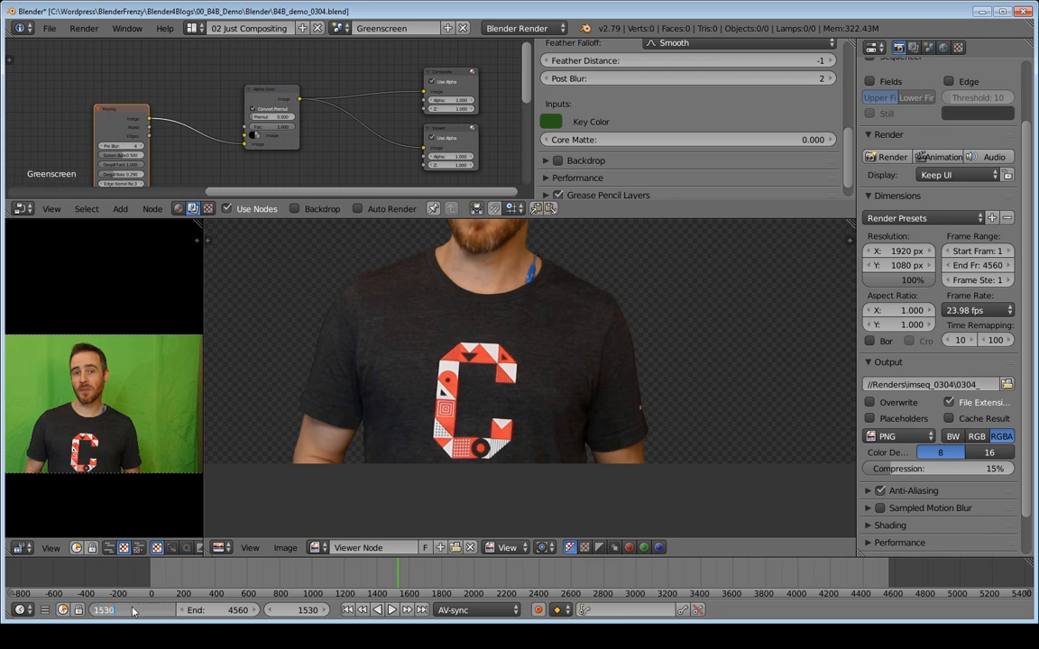
key("Return")
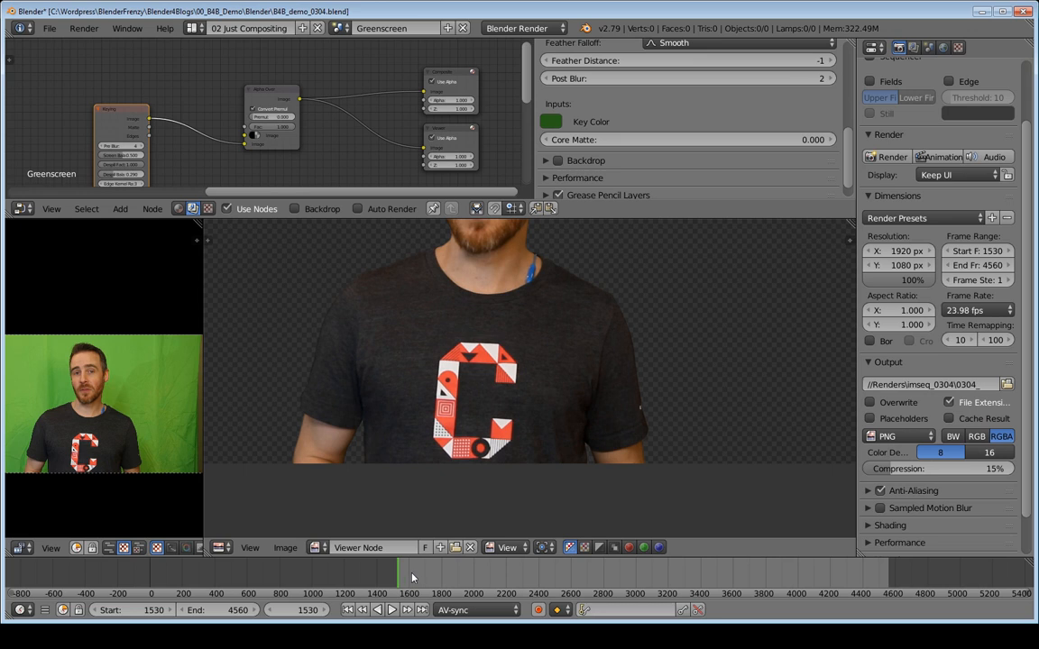
- Render the keyed animation as an RGBA PNG sequence to //Renders\imseq_0304\0304_
scroll(556, 422, "down", 2)
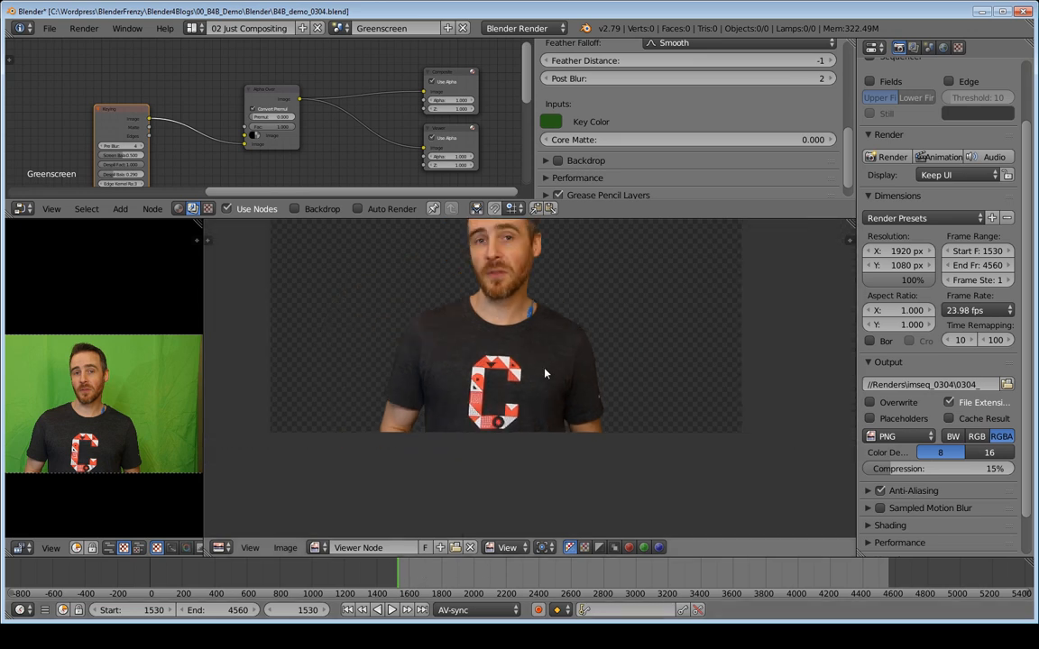
type("_")
key("Return")
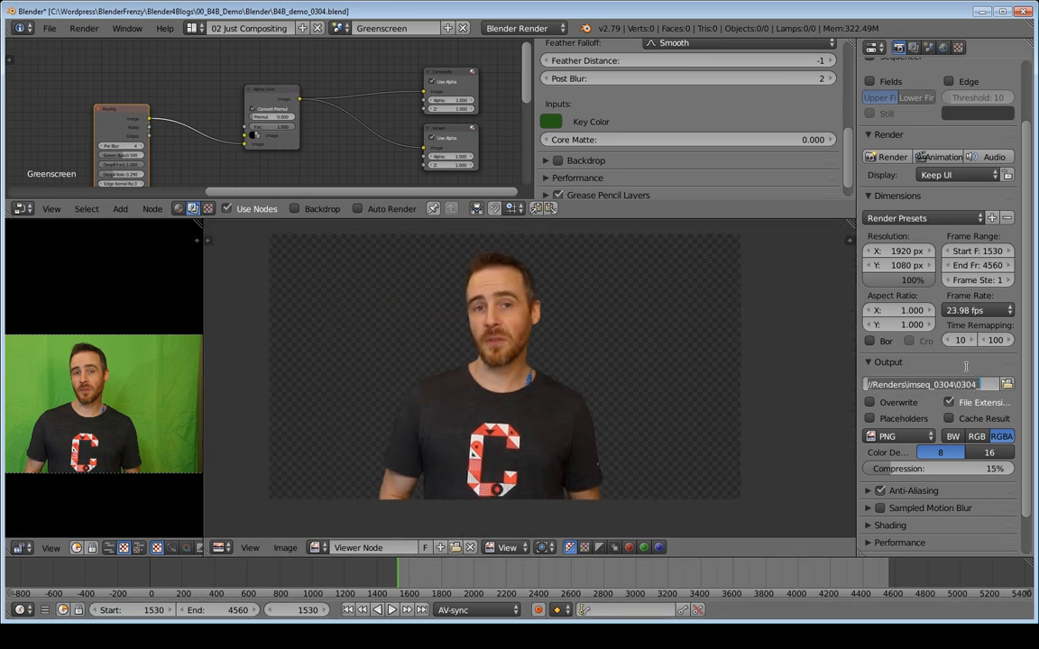
left_click(932, 158)
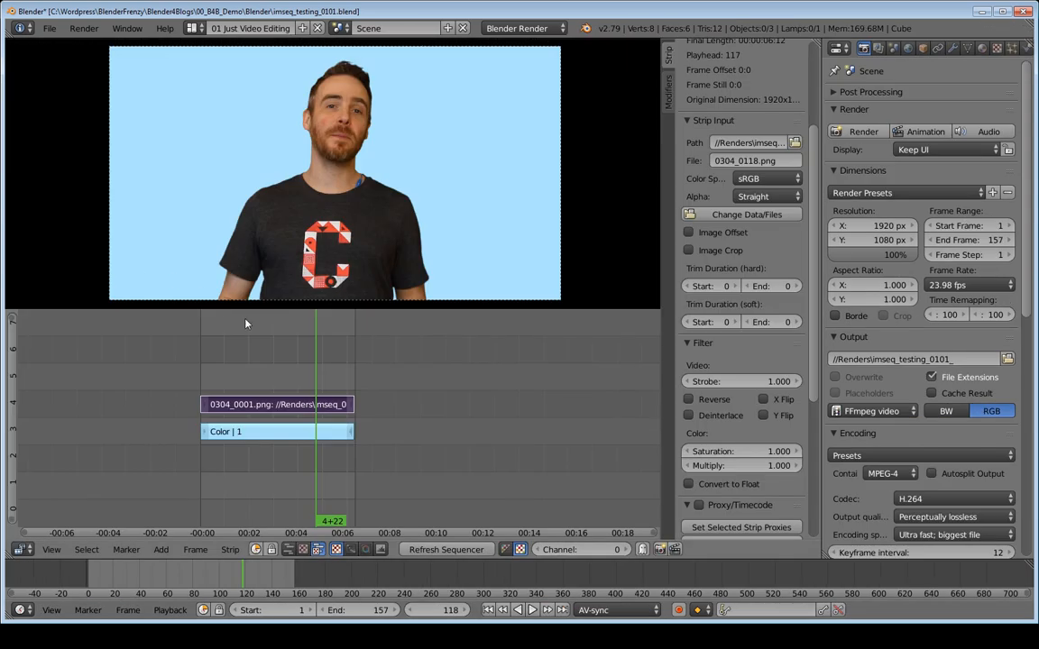
- In the imseq_testing_0101 project, return to frame 1 and start adding an image strip from the imseq_0304 folder
key("shift+Left")
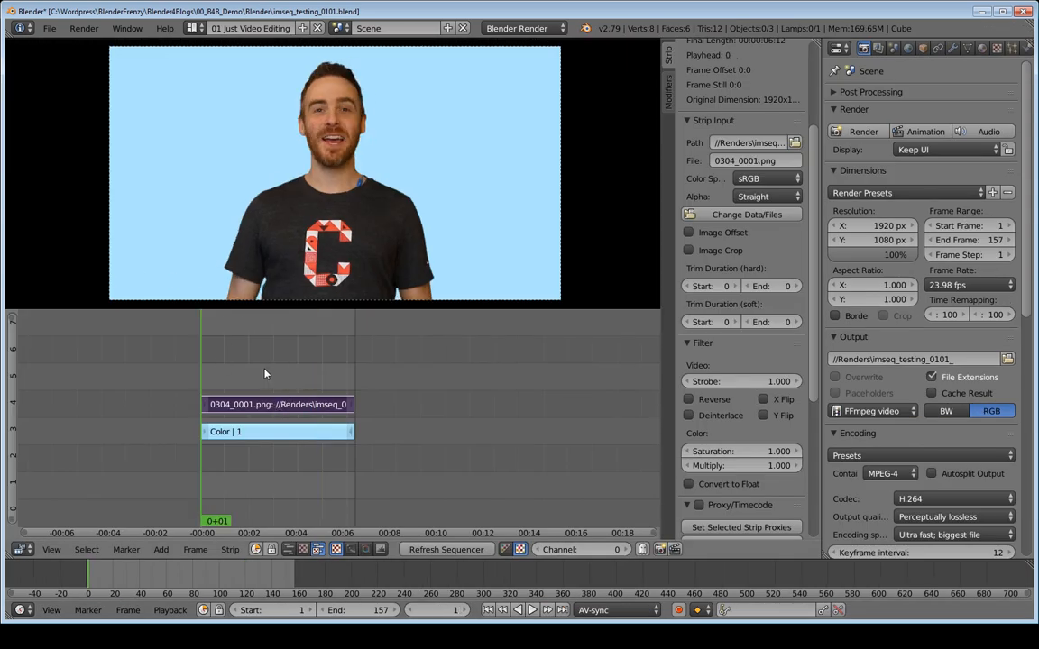
key("shift+a")
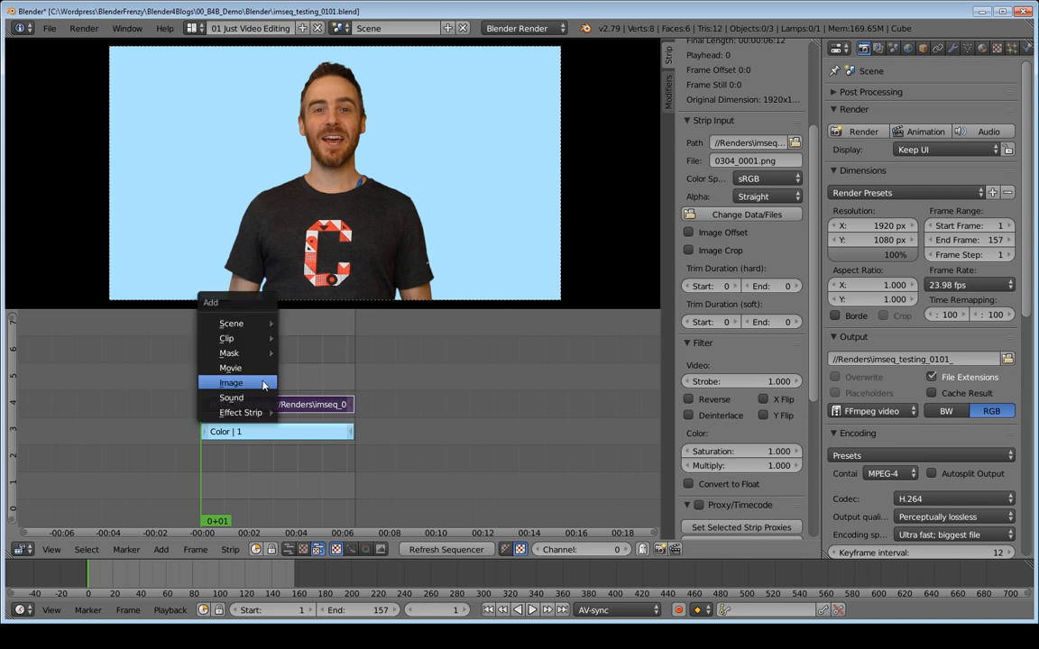
left_click(263, 383)
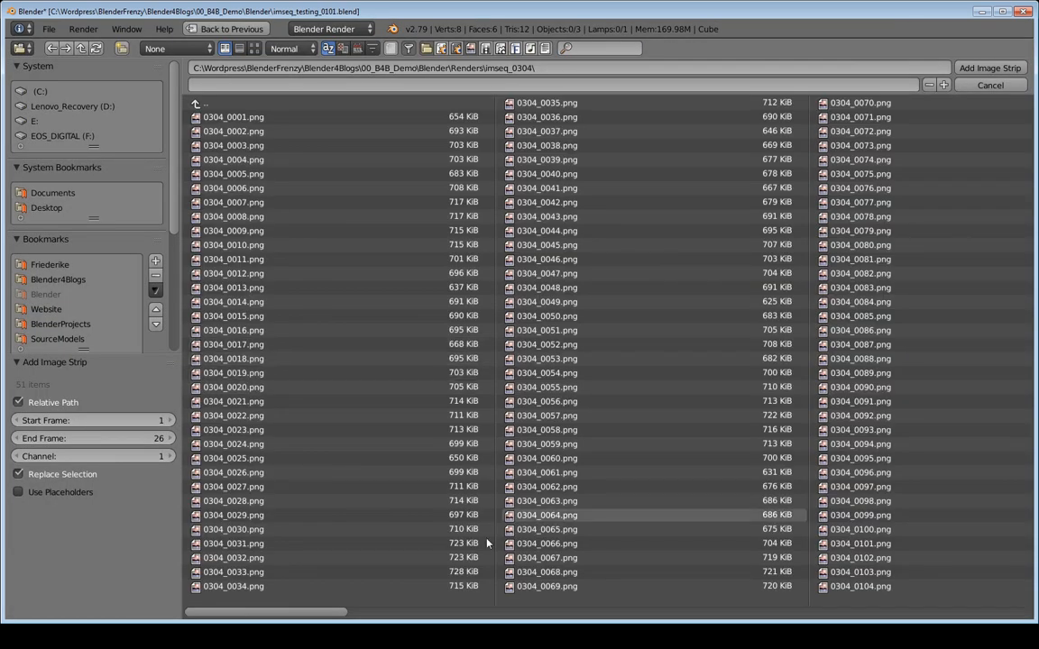
left_click_drag(320, 613, 765, 622)
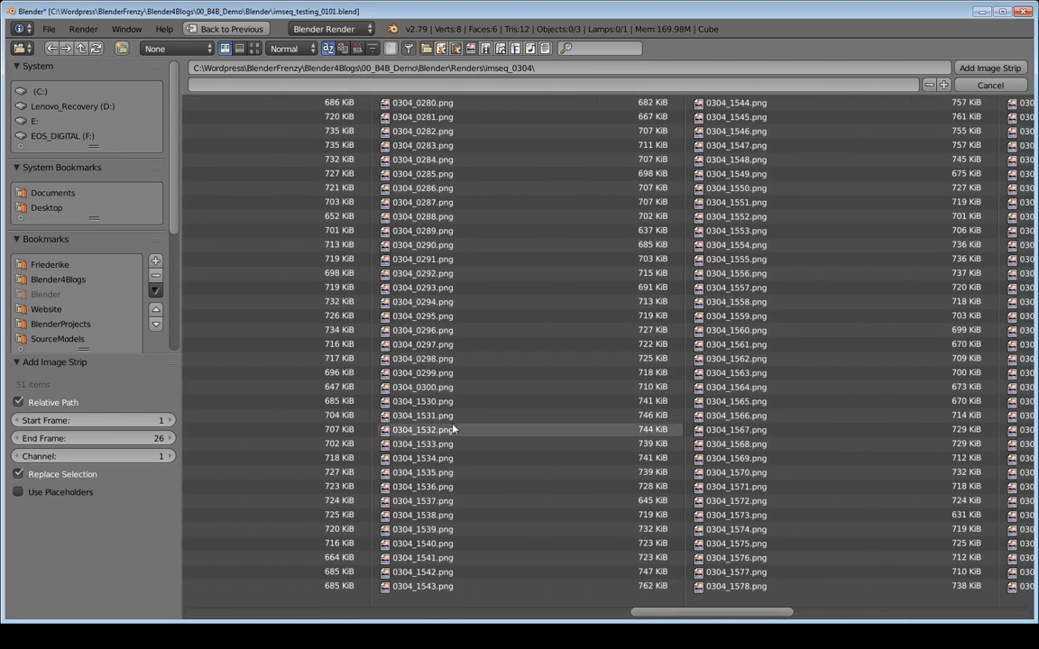
left_click(442, 402)
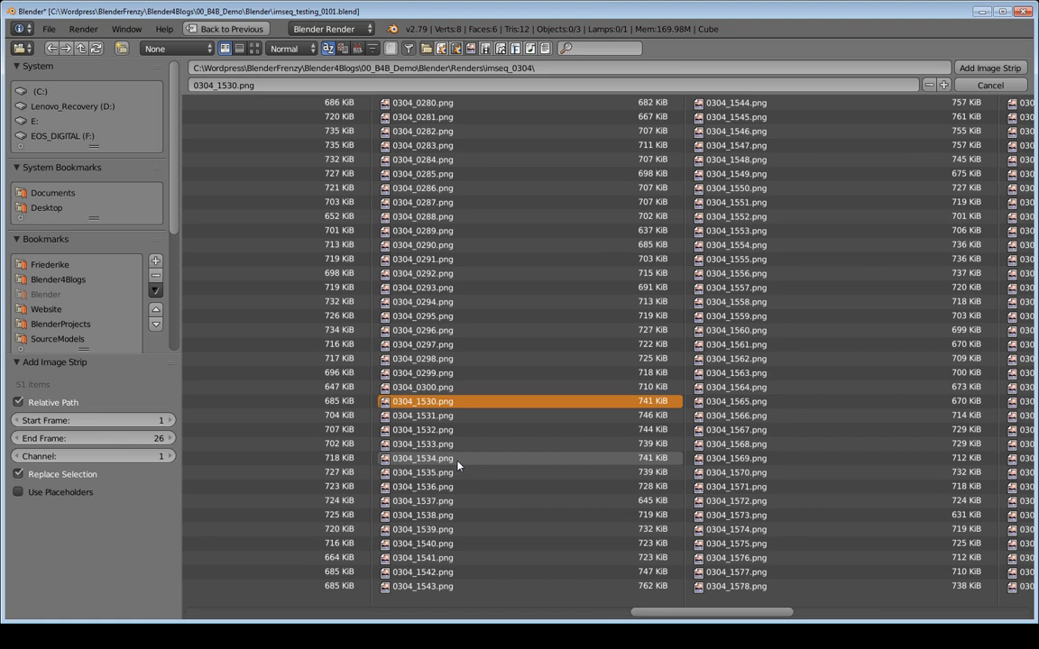
left_click(451, 473, "shift")
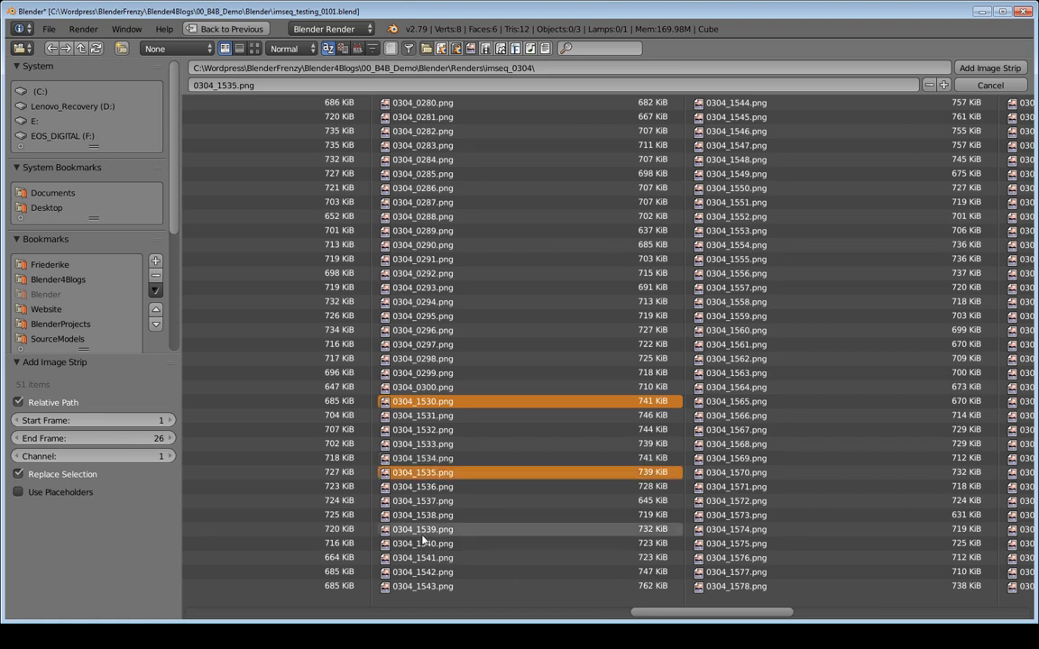
left_click(423, 531, "shift")
left_click(422, 572, "shift")
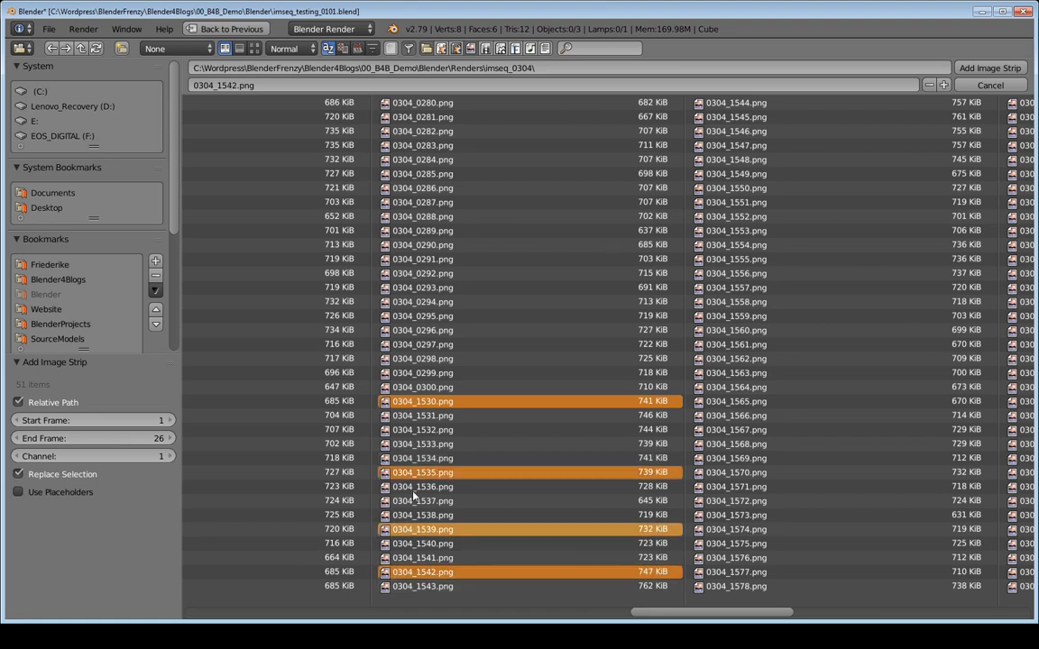
- Select the PNG files 0304_1530.png through 0304_1693.png and add them as an image strip
left_click(422, 402)
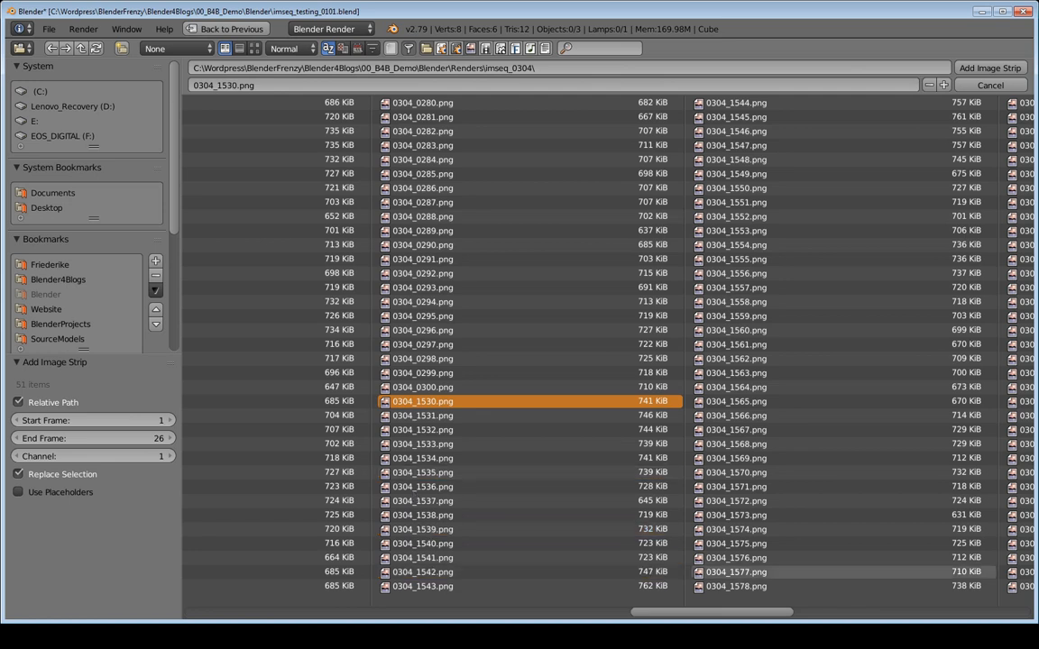
scroll(604, 343, "down", 5)
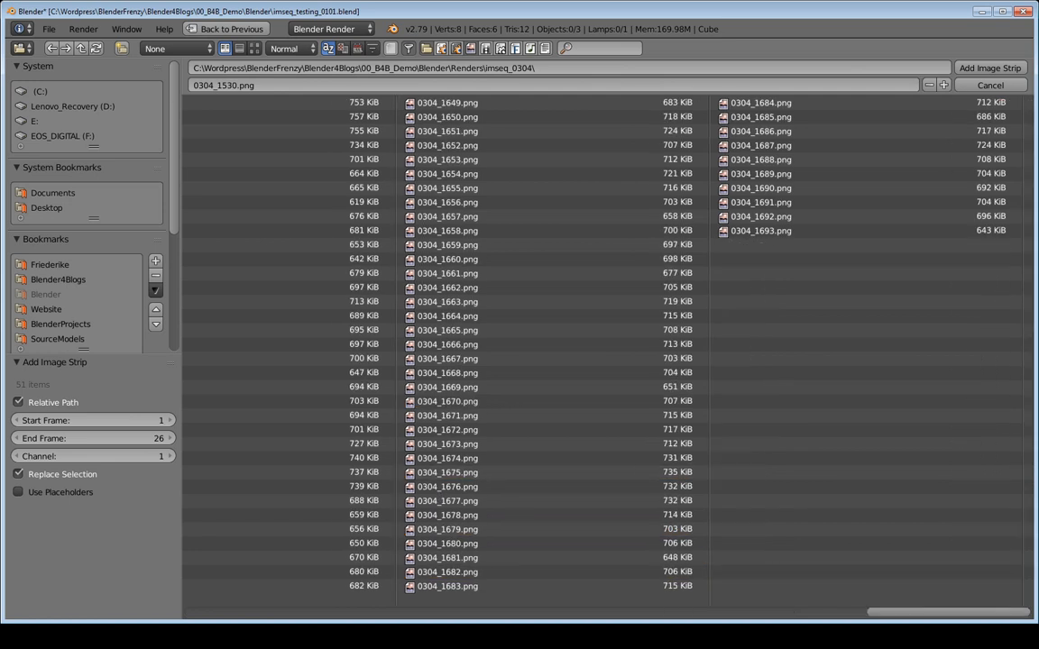
left_click(765, 233, "ctrl+shift")
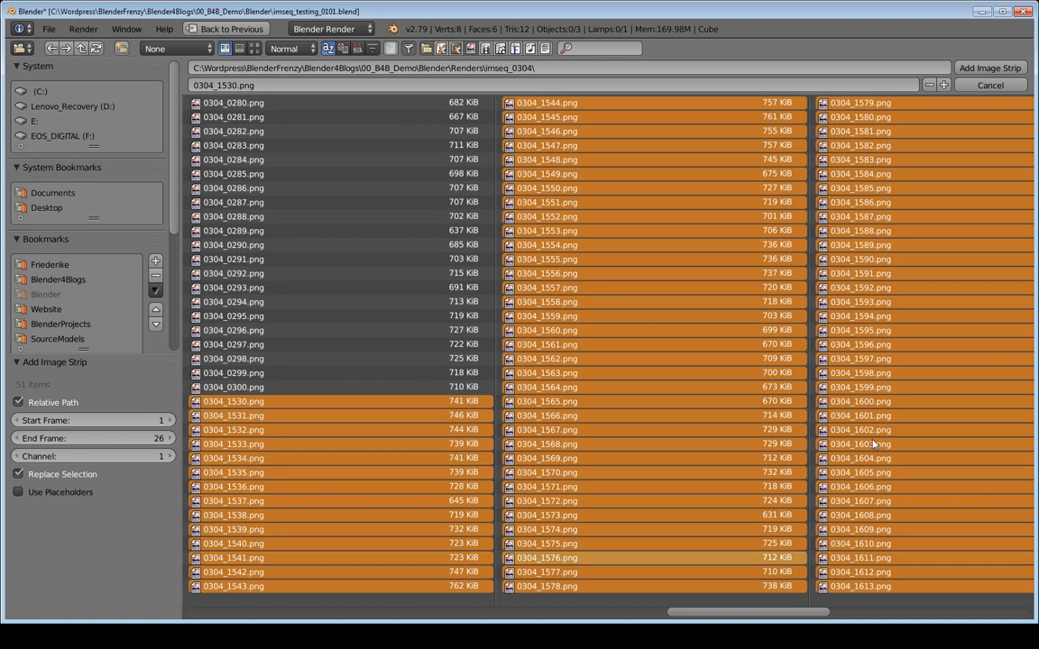
left_click(983, 70)
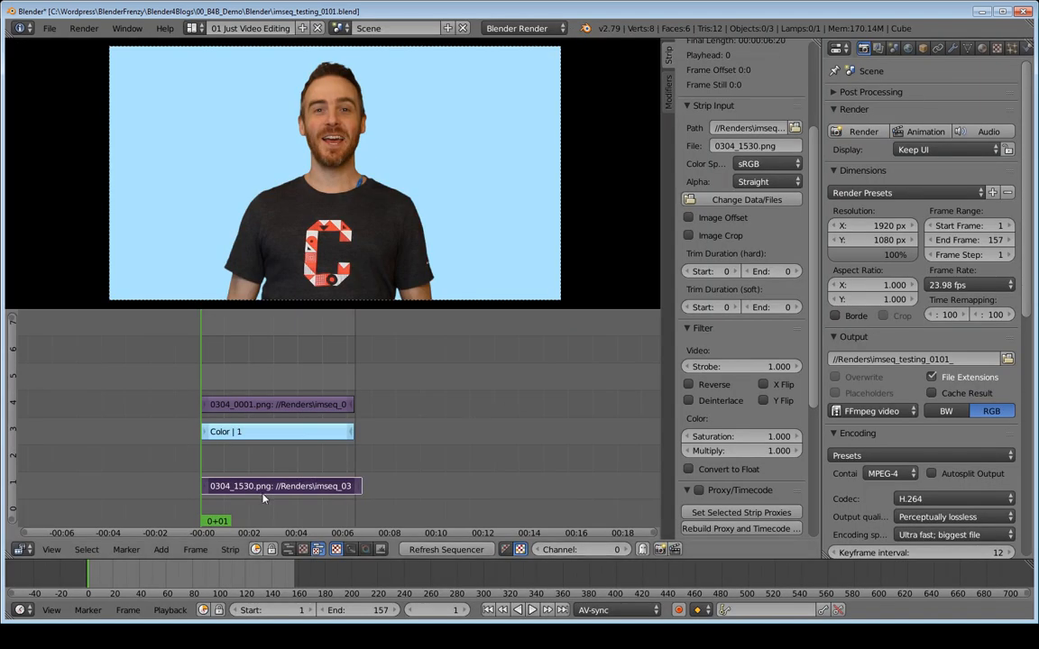
- Move the 0304_1530.png strip up to channel 5 and set its blend mode to Over Drop
key("g")
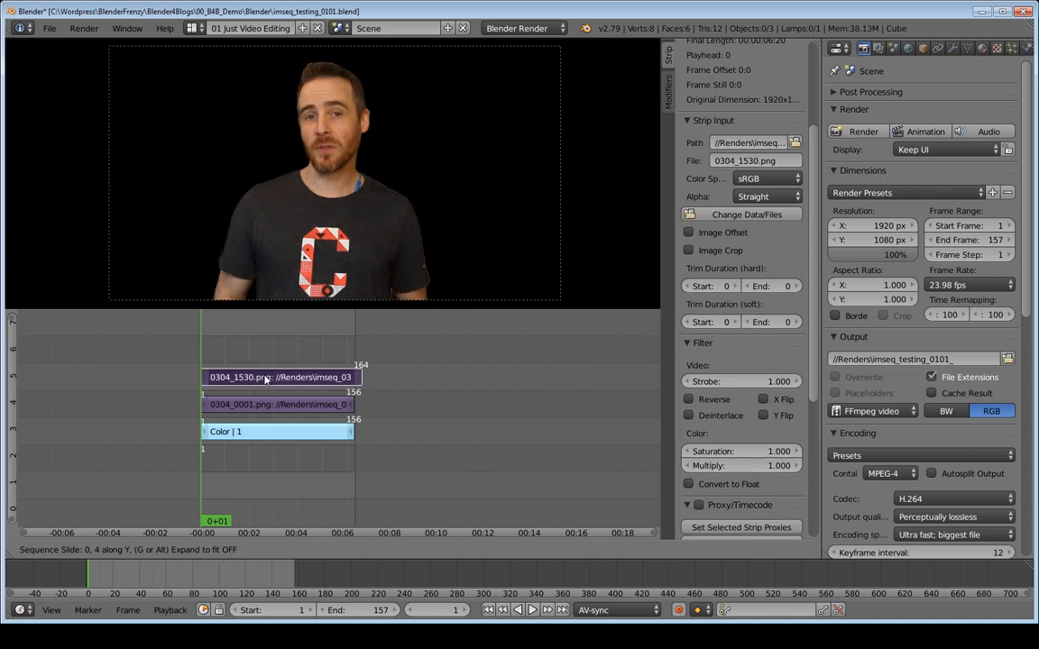
left_click(266, 380)
scroll(675, 155, "up", 3)
scroll(675, 155, "up", 1)
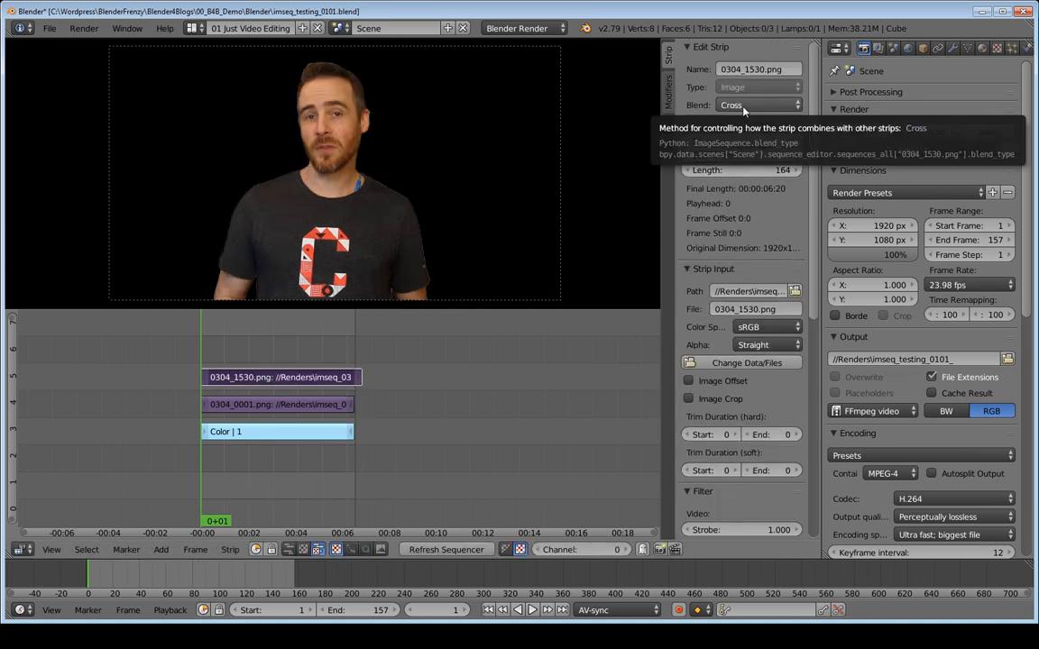
left_click(744, 107)
left_click(748, 251)
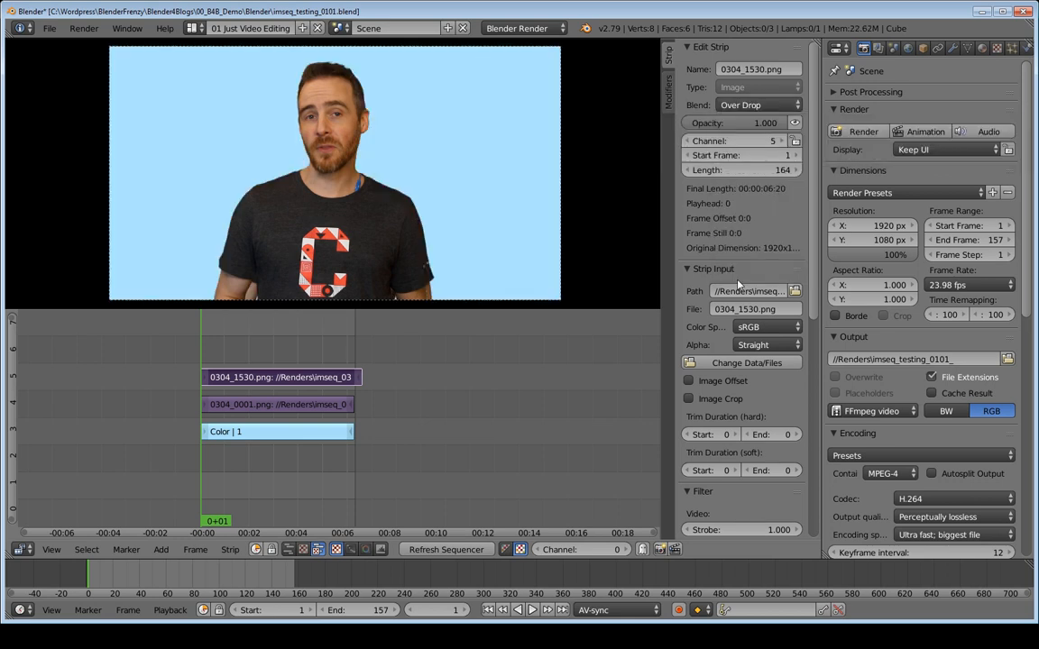
- Mute the 0304_0001.png strip on channel 4 and play the composite to about frame 135
right_click(235, 414)
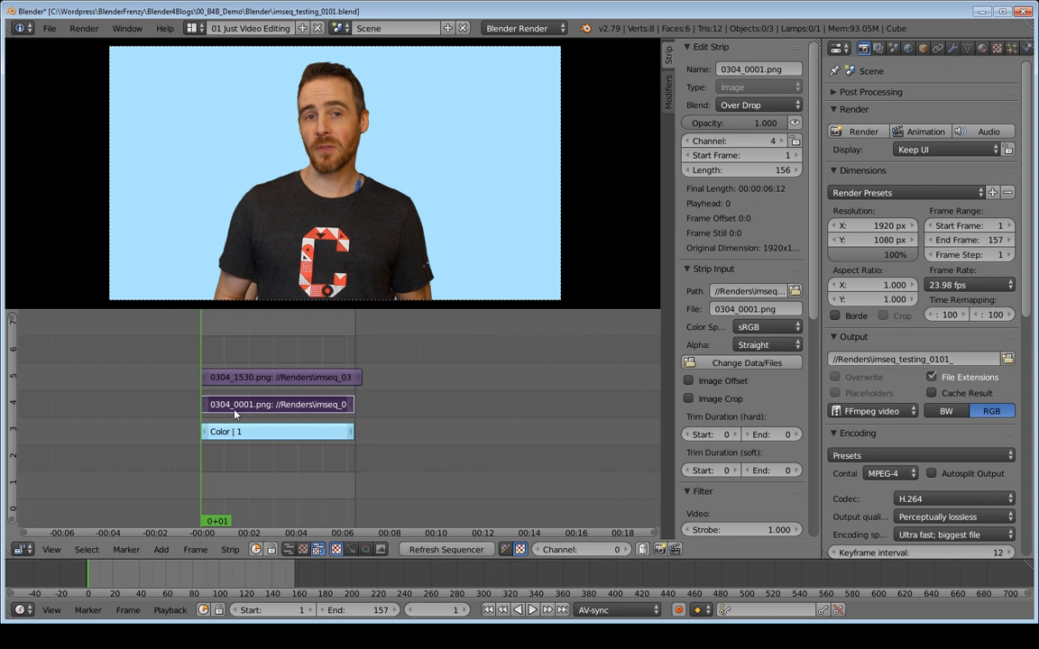
key("h")
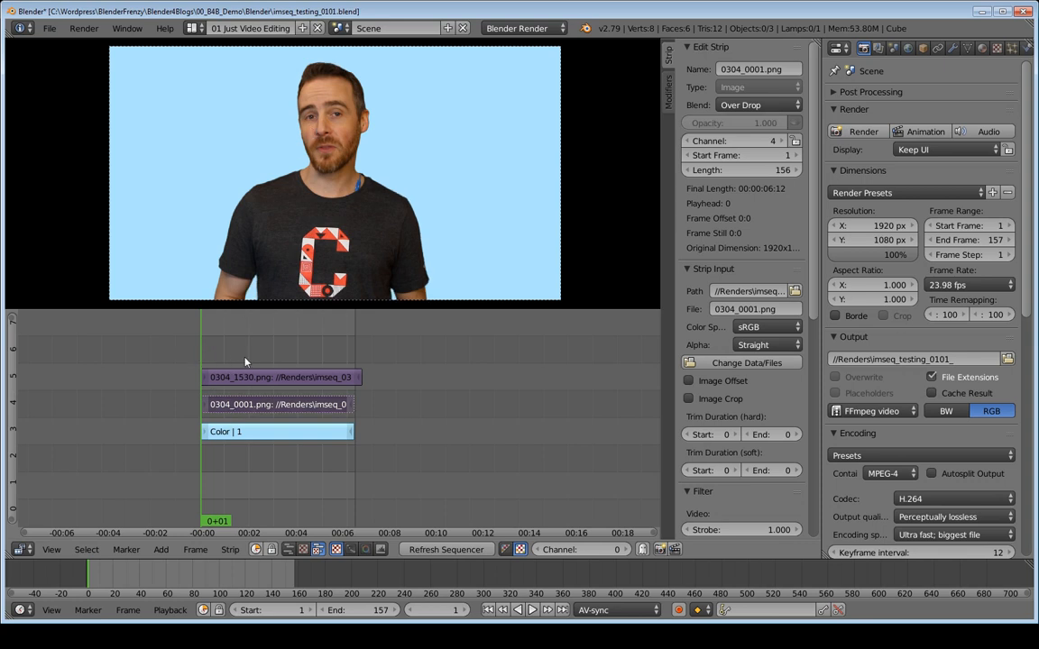
key("alt+a")
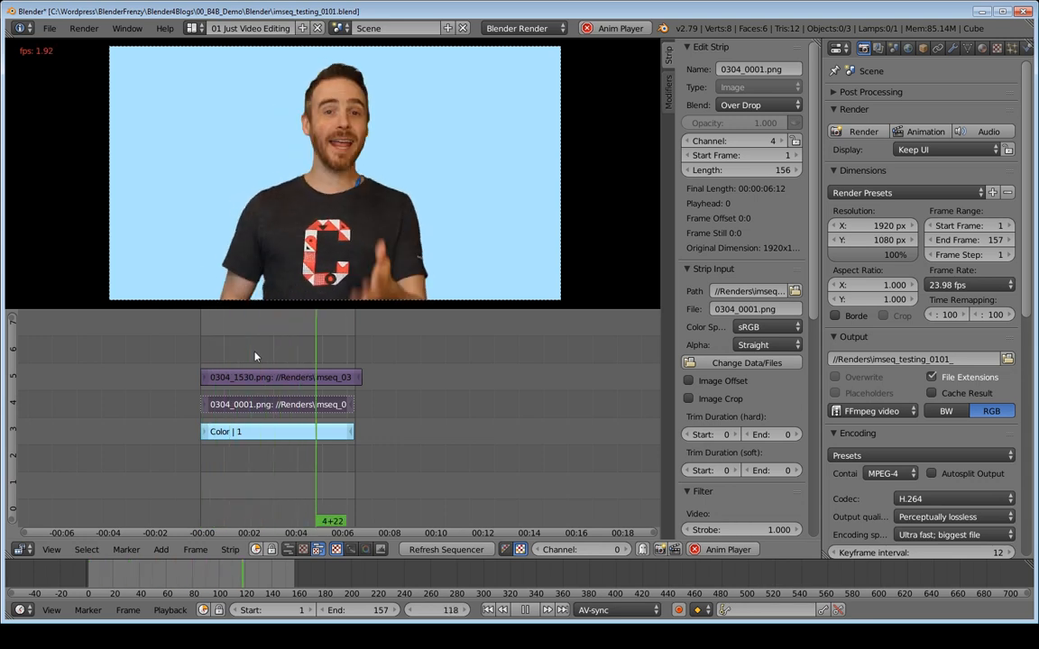
key("alt+a")
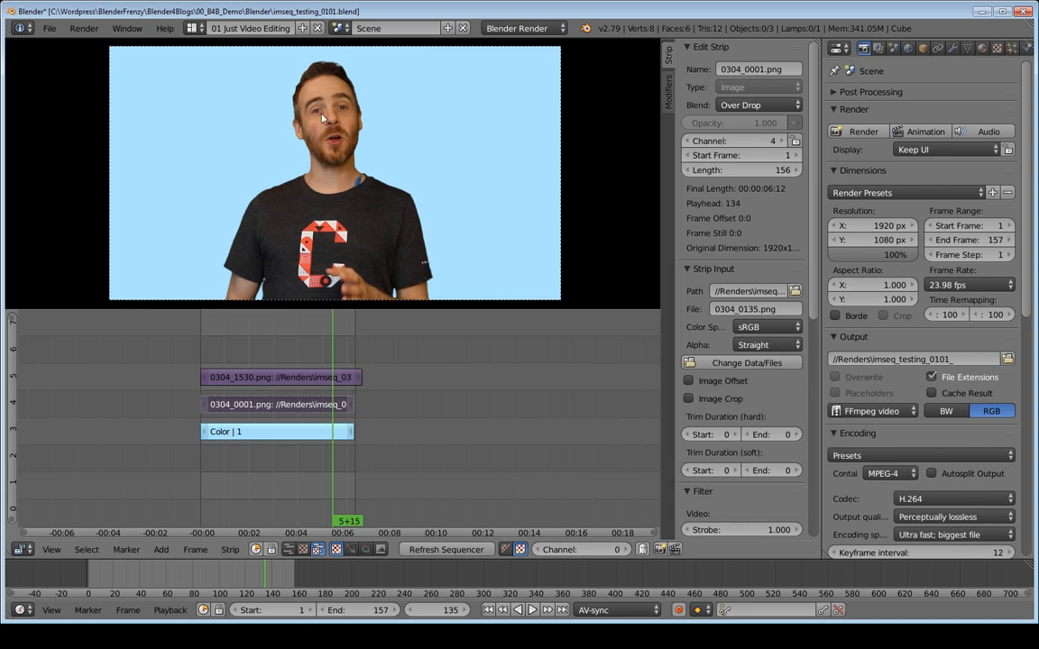
- Examine the keyed edges around the hair, shoulder and sleeve up close against the blue background
scroll(334, 118, "up", 1)
scroll(334, 119, "up", 1)
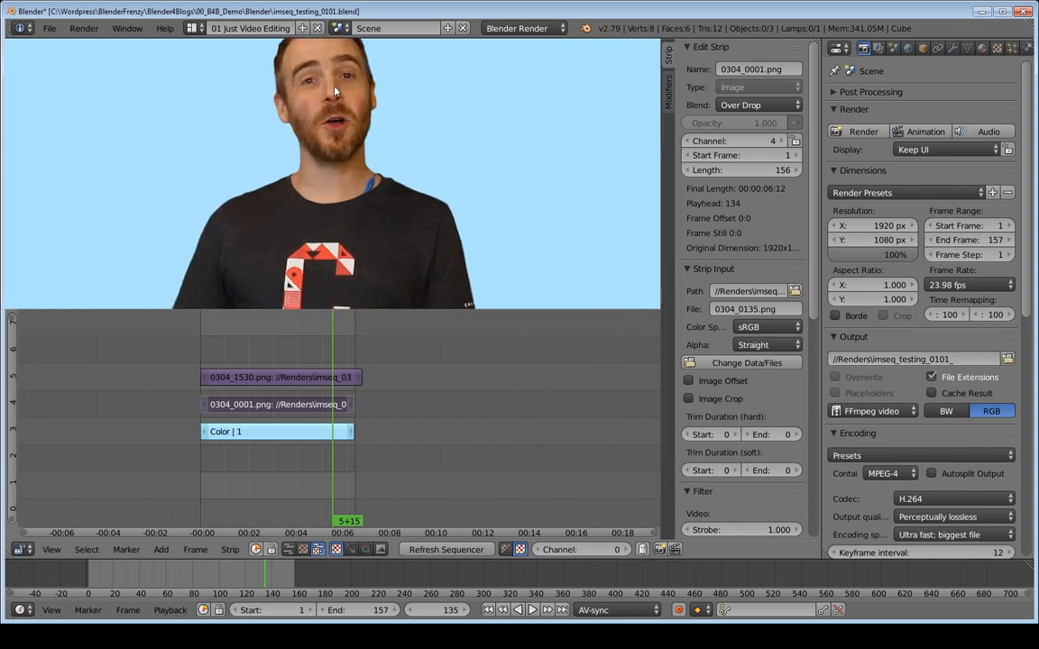
scroll(300, 77, "up", 2)
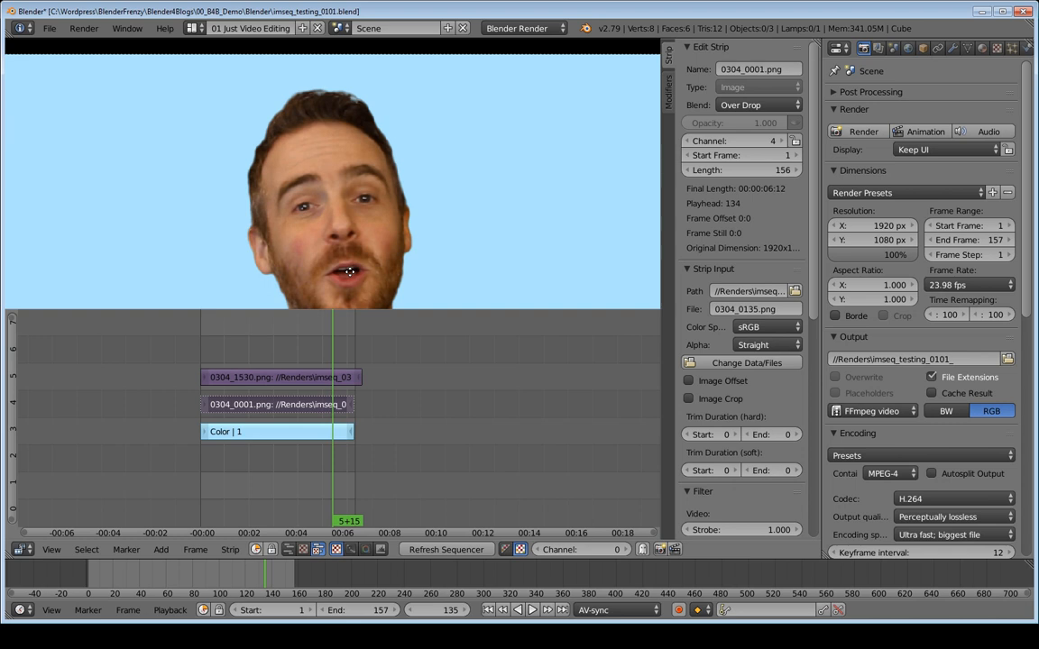
middle_click_drag(349, 271, 372, 363, "ctrl")
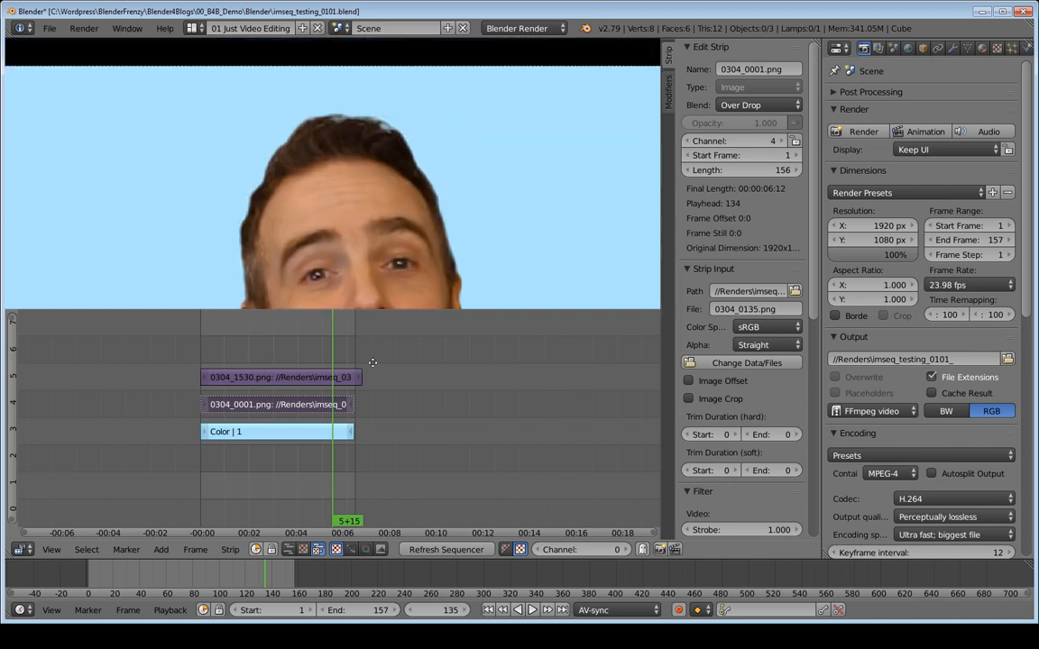
scroll(338, 167, "up", 1)
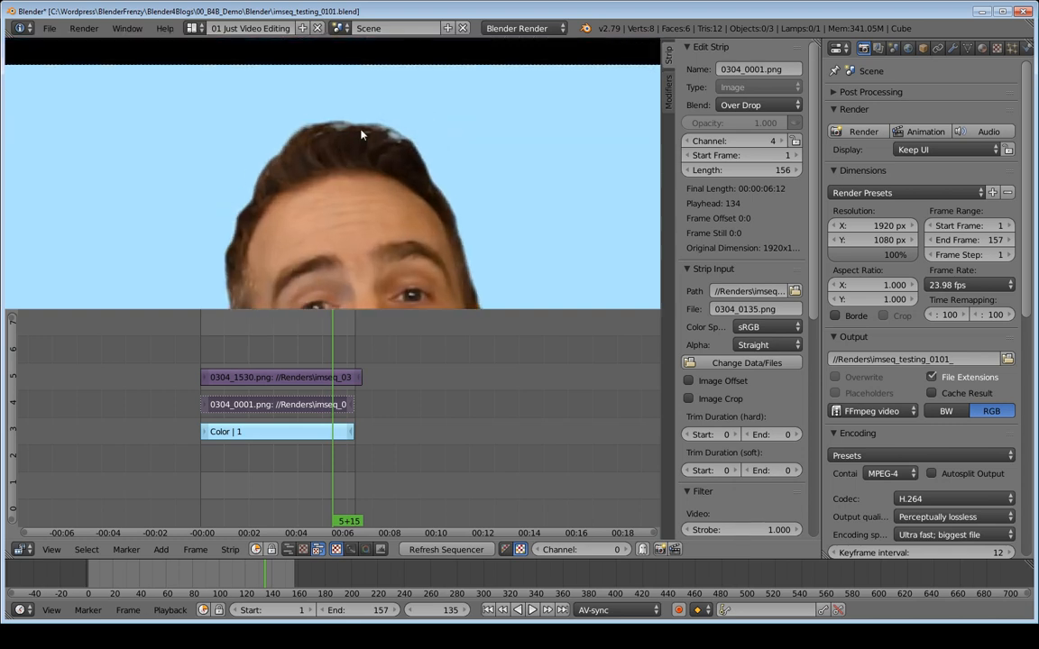
scroll(266, 221, "down", 4)
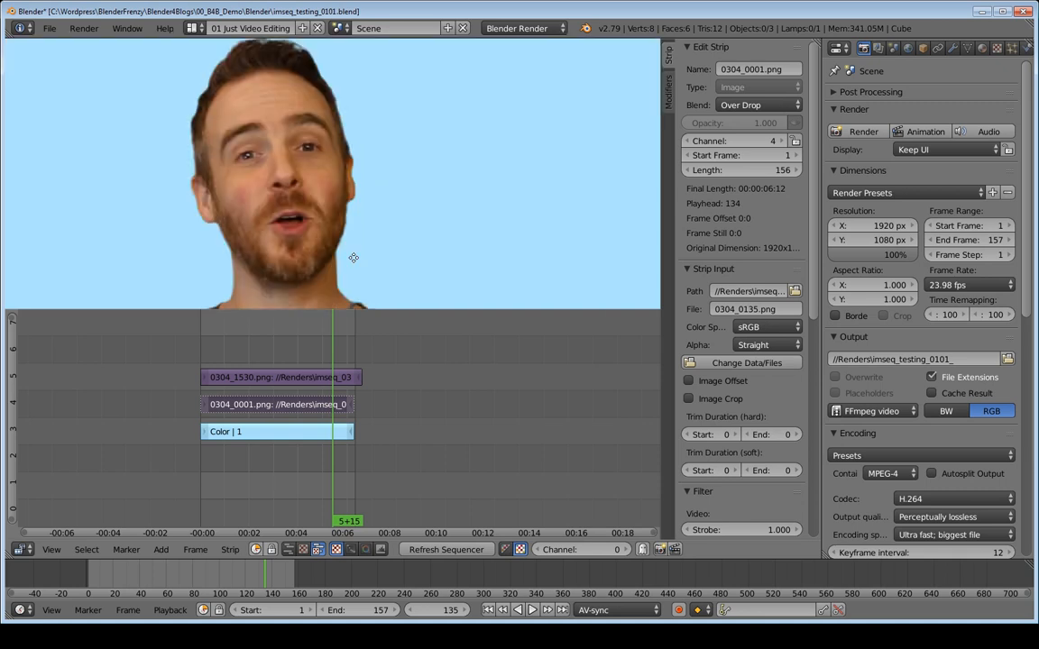
middle_click_drag(354, 258, 466, 230)
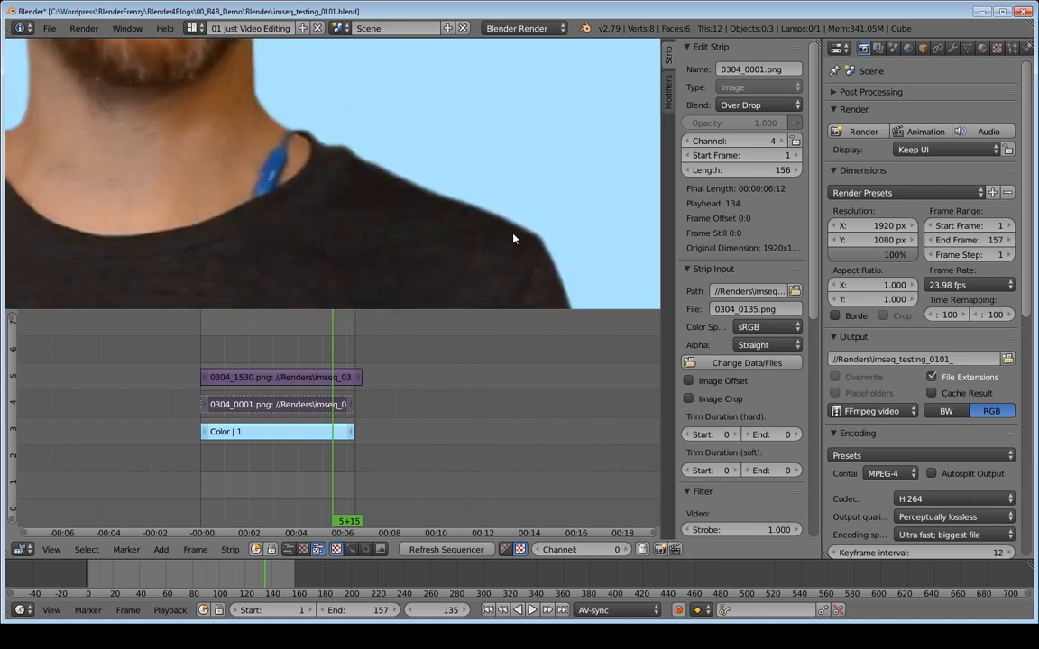
middle_click_drag(513, 239, 516, 200)
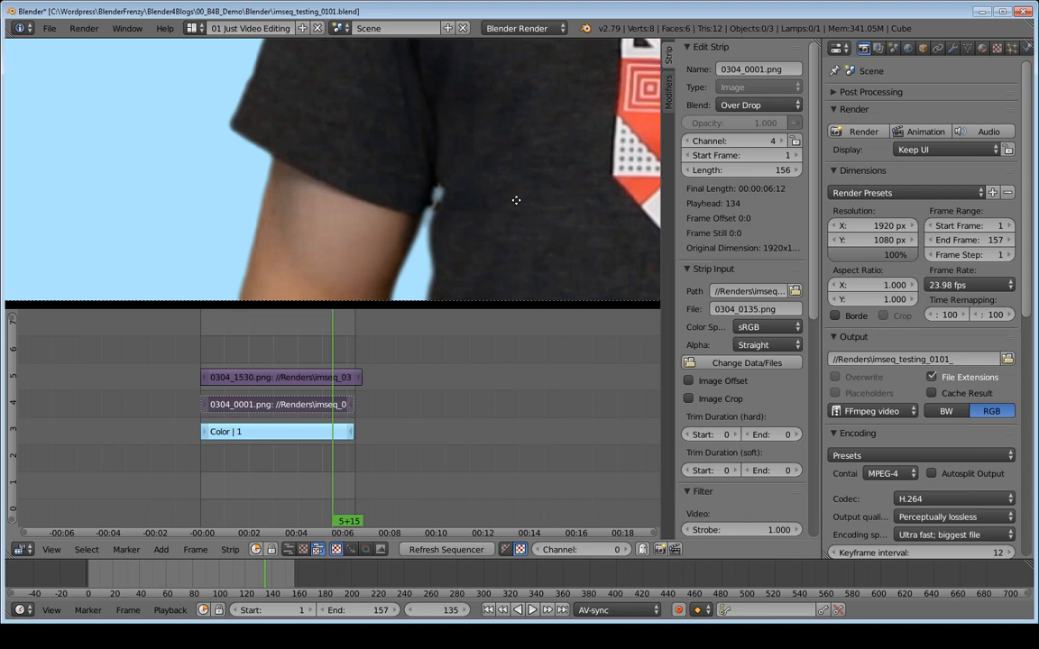
- Scrub back and step to frame 34 to examine the motion-blurred hands over the blue background
left_click(239, 352)
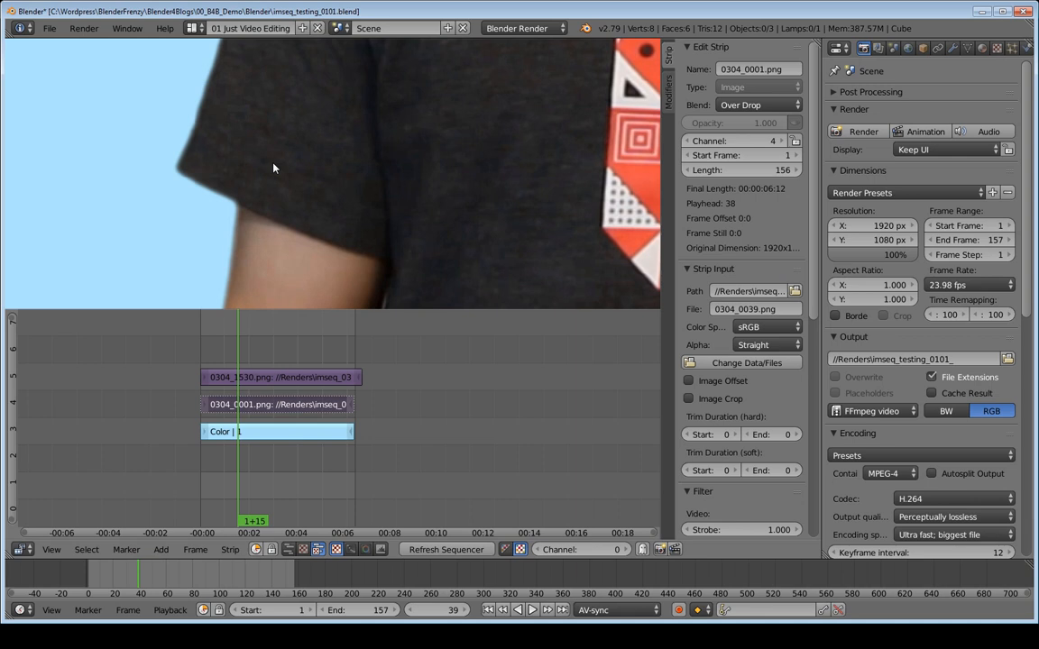
key("Home")
left_click(233, 353)
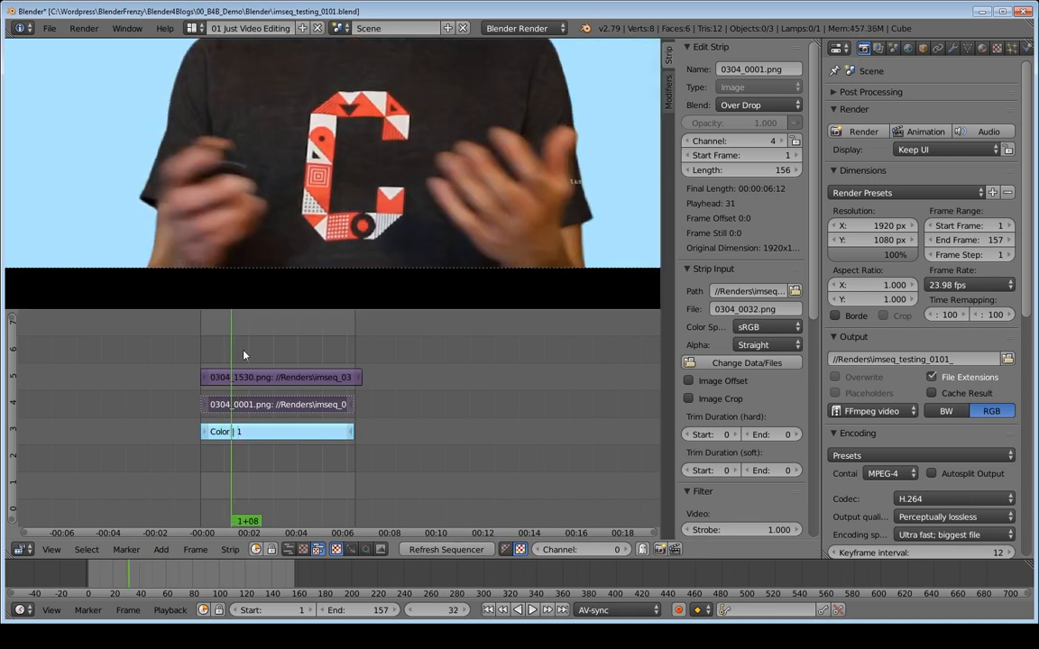
key("Right")
key("Right")
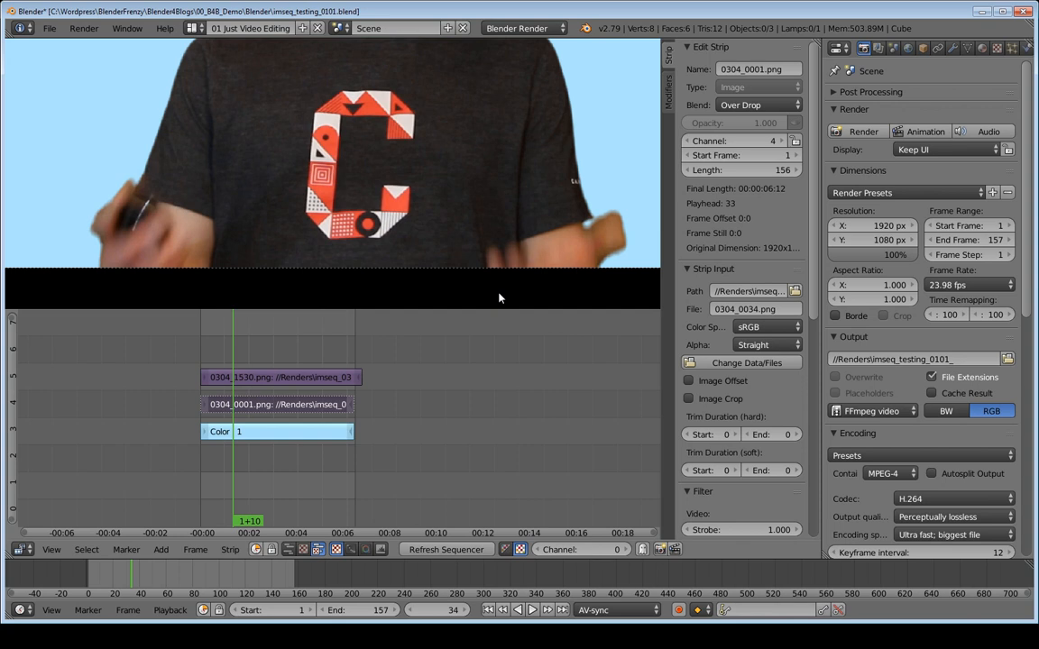
- Save the project under the incremented name imseq_testing_0102.blend and render the full composite animation as an MP4
key("Home")
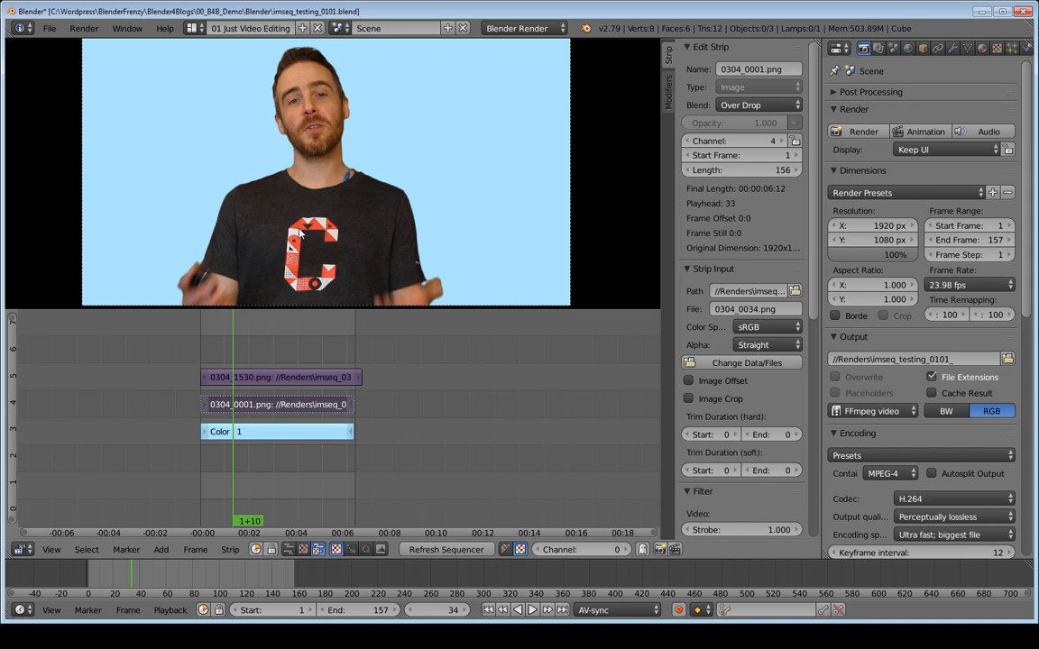
key("ctrl+shift+s")
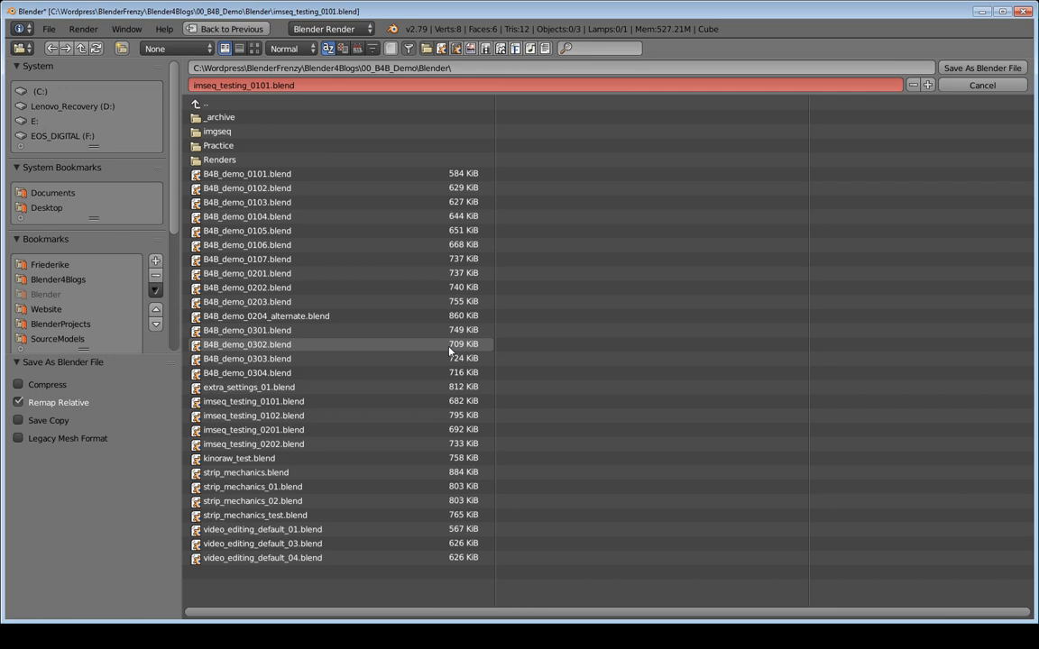
key("KP_Add")
key("Return")
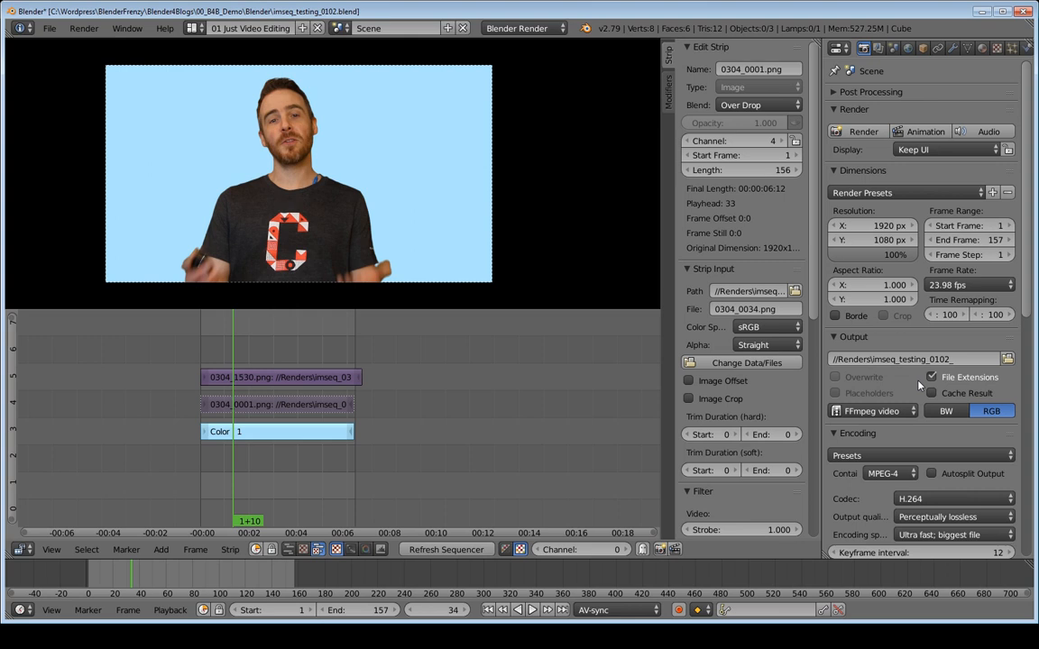
left_click(916, 132)
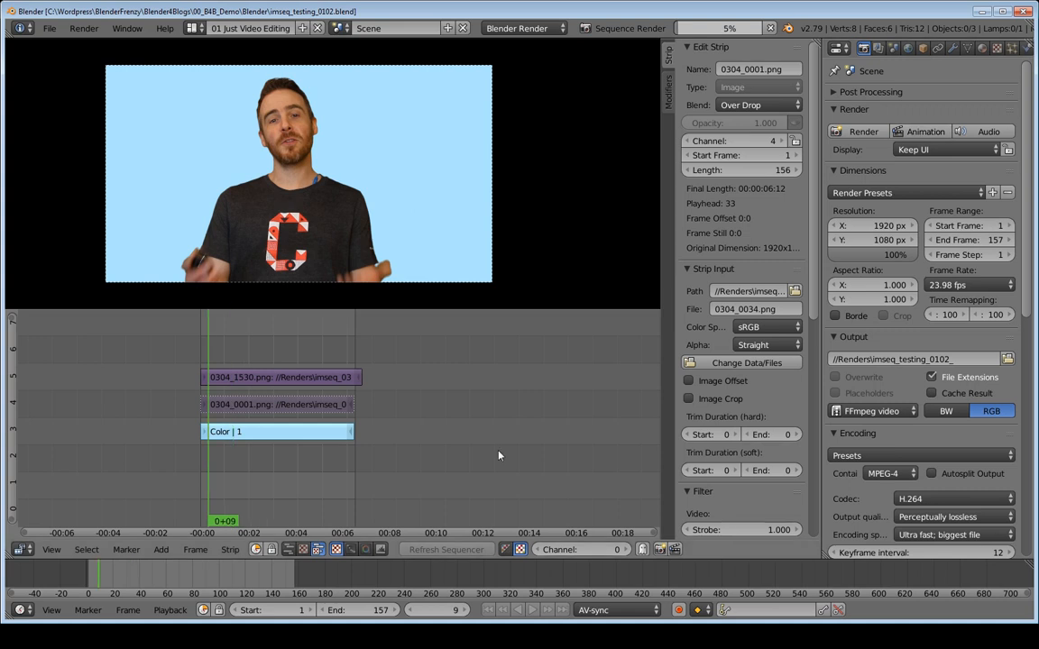
key("Escape")
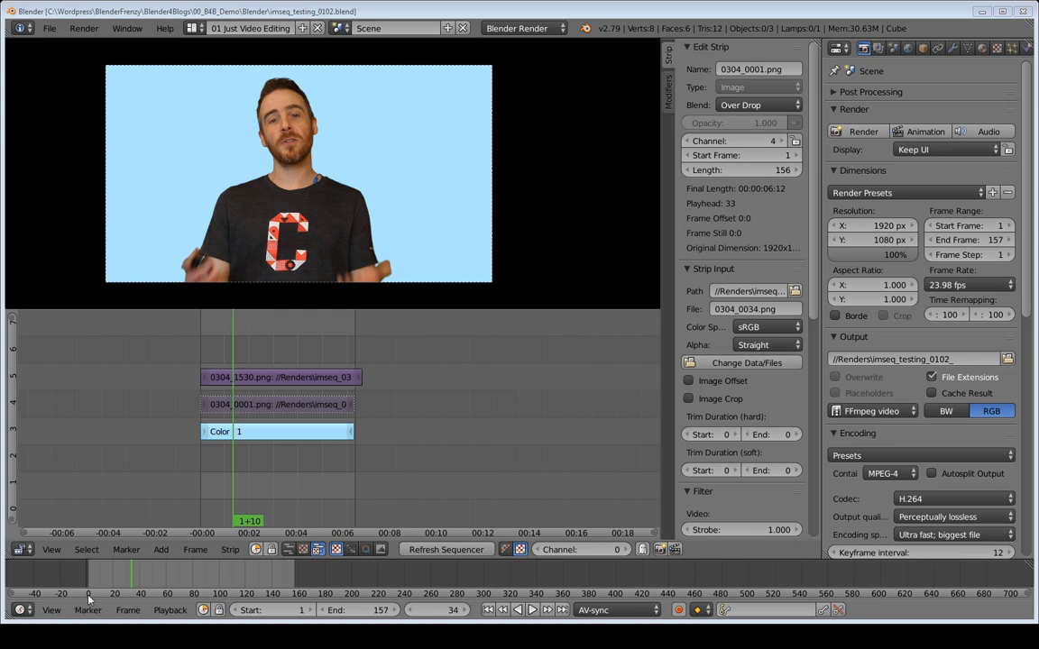
- Open imseq_testing_0102_0001-0157.mp4 from the Renders folder in VLC and replay it to review the keyed edges and hands
key("alt+Tab")
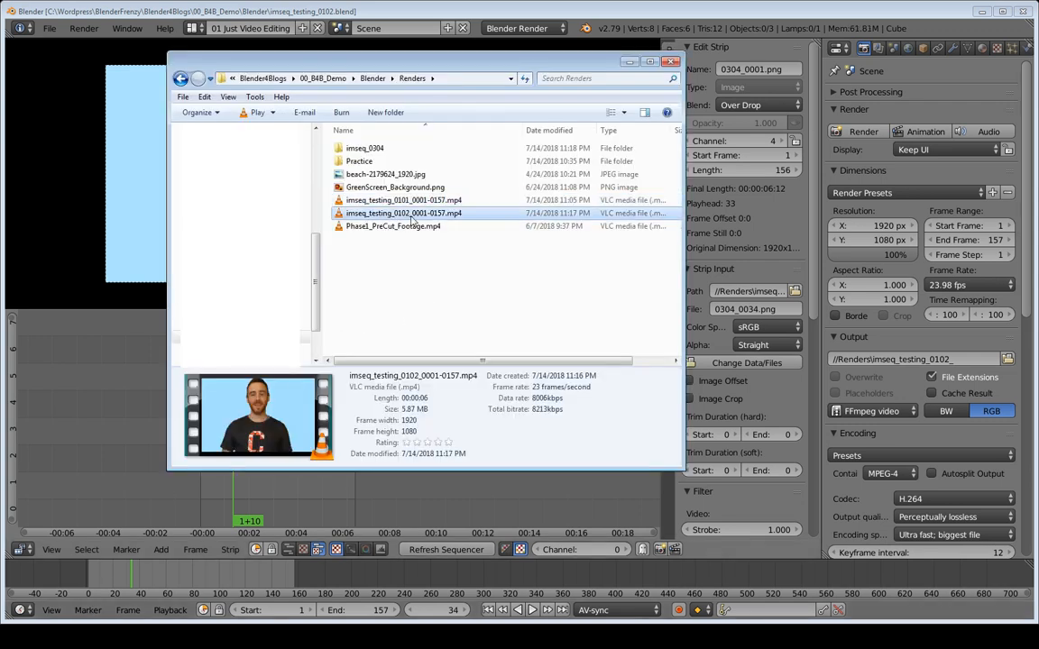
double_click(399, 217)
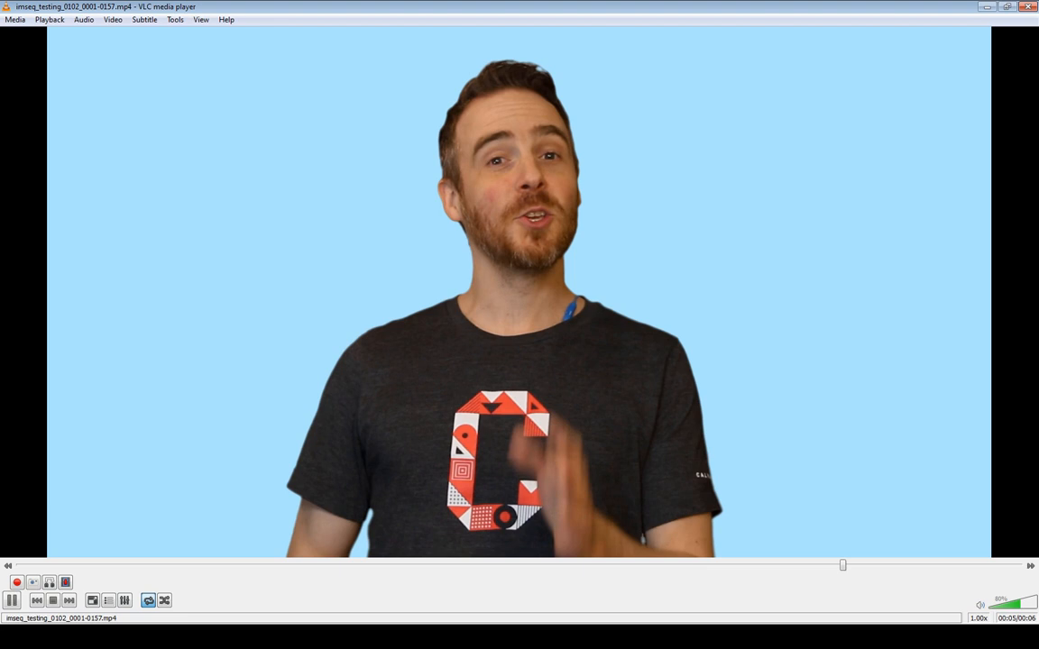
key("shift+Left")
scroll(636, 291, "down", 1)
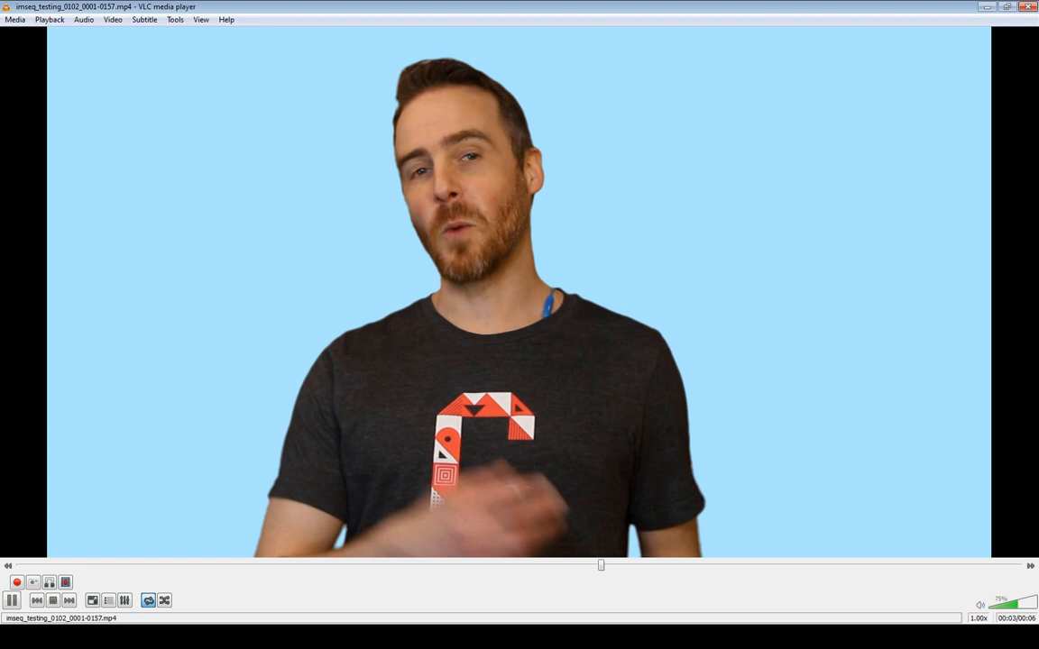
key("shift+Left")
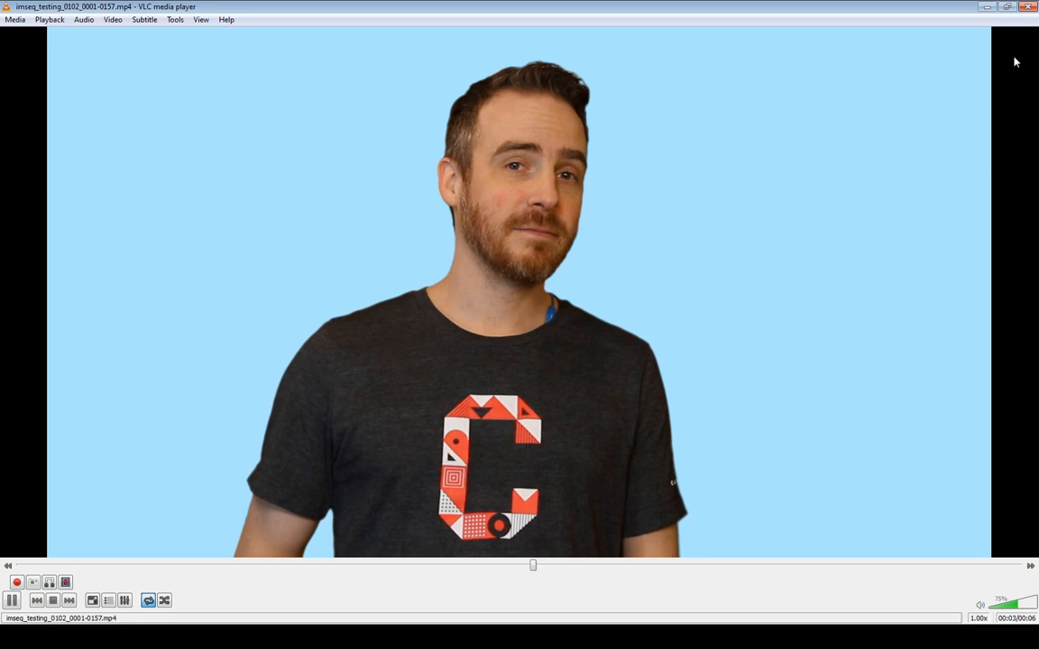
left_click(1026, 6)
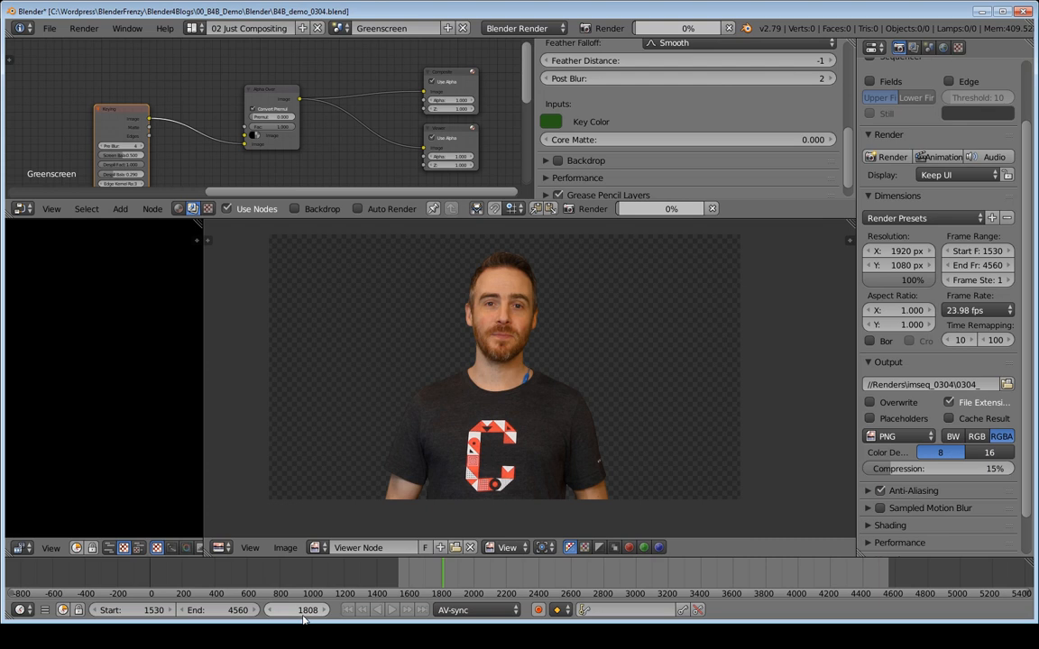
- Stop the PNG render in B4B_demo_0304 and delete images 0304_0001.png through 0304_0300.png from the imseq_0304 folder in Windows Explorer
key("Escape")
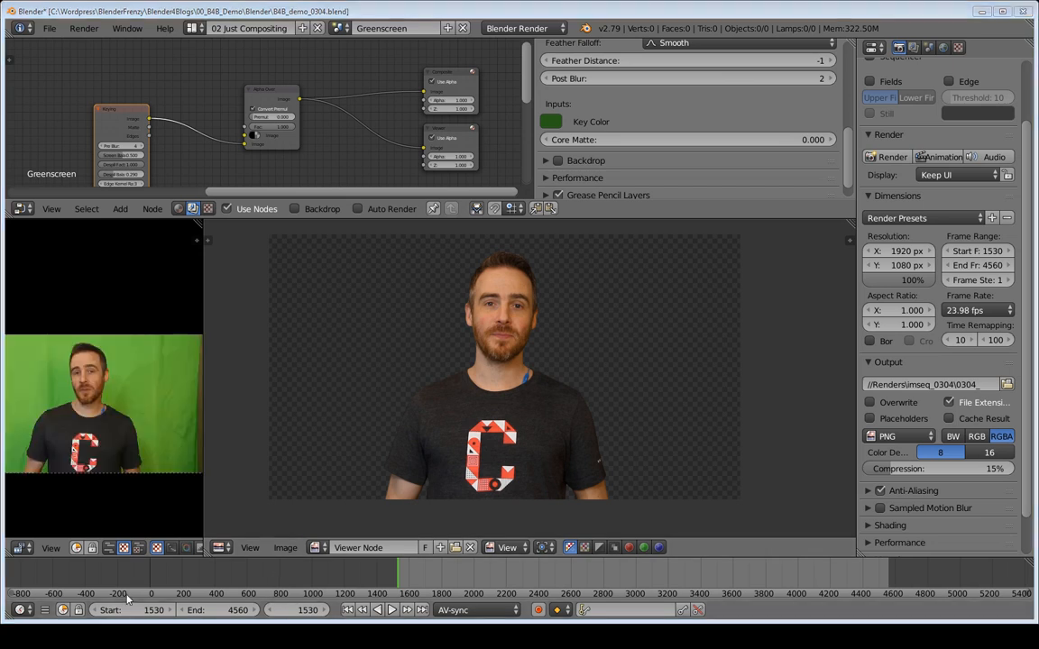
left_click(126, 635)
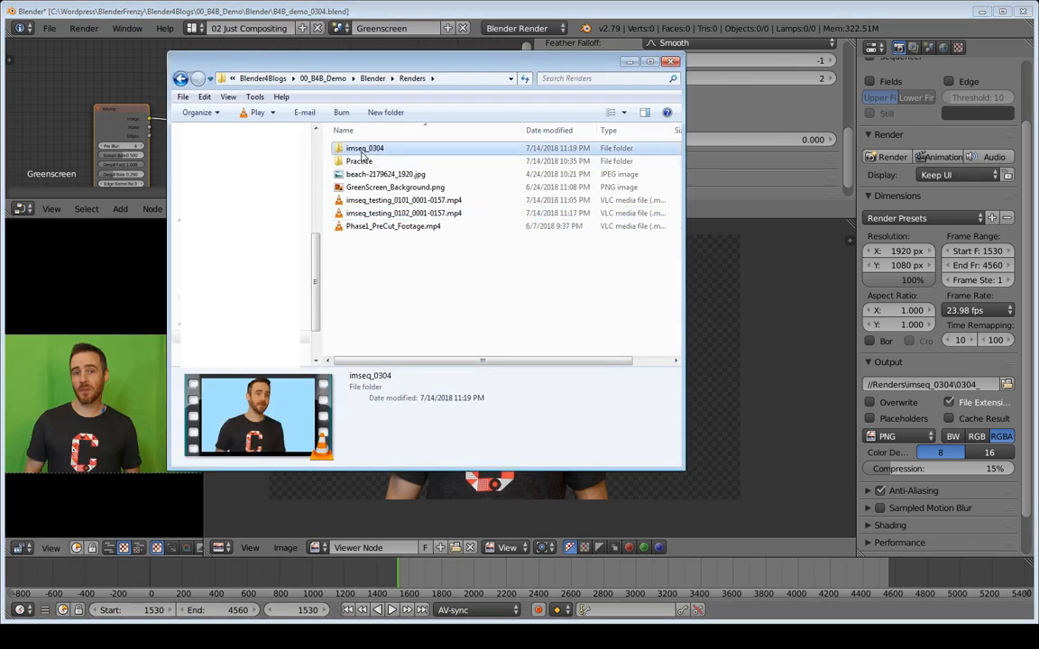
double_click(364, 147)
left_click(379, 147)
left_click_drag(677, 133, 677, 258)
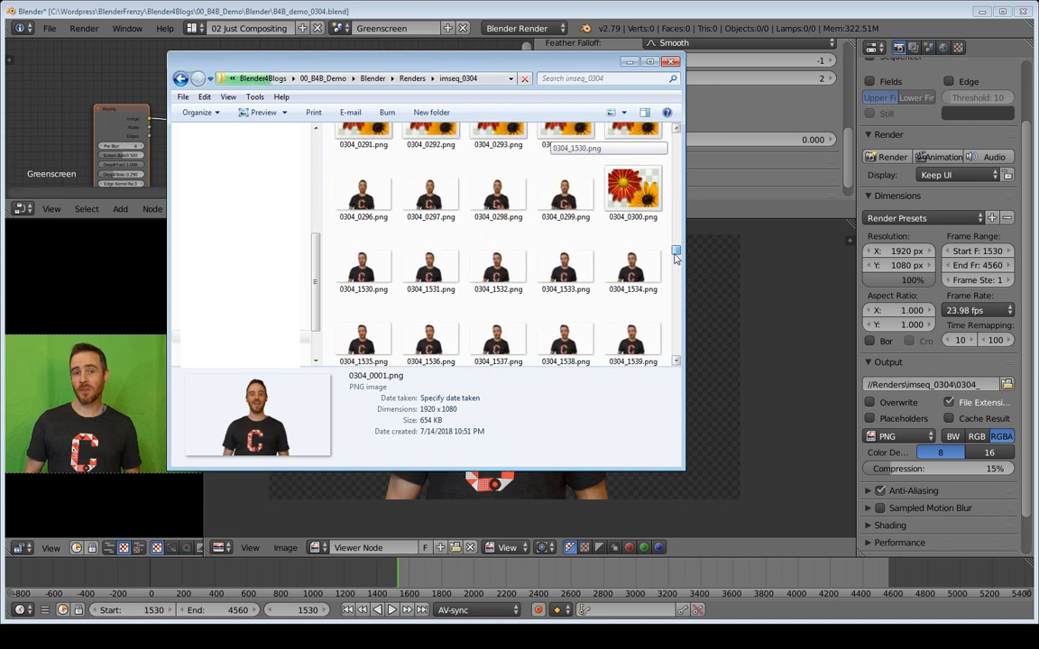
left_click(634, 198, "shift")
key("Delete")
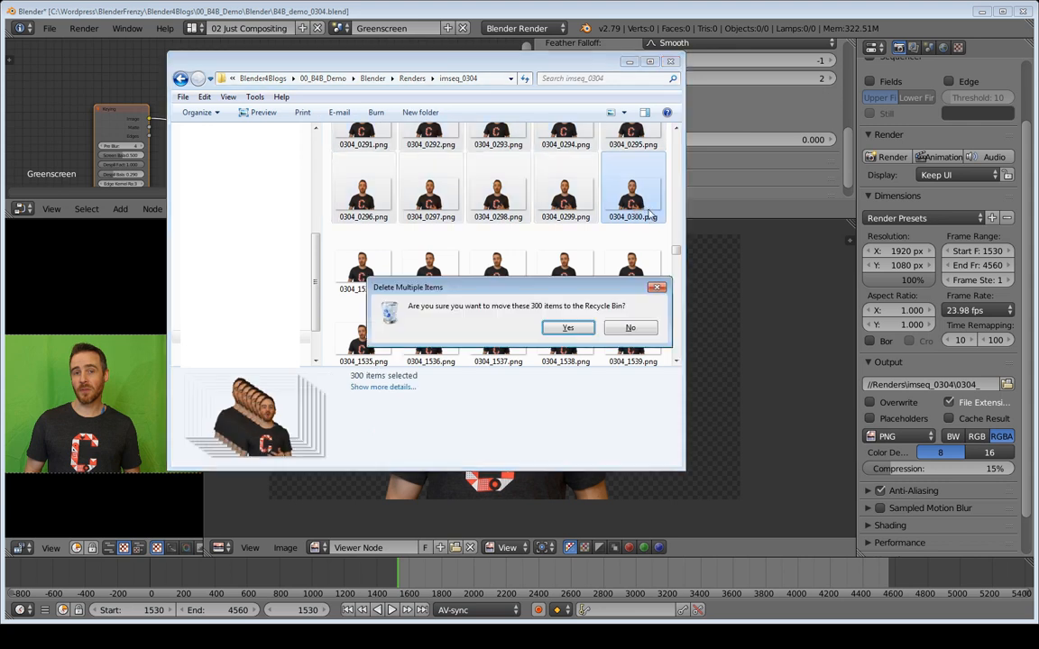
key("Return")
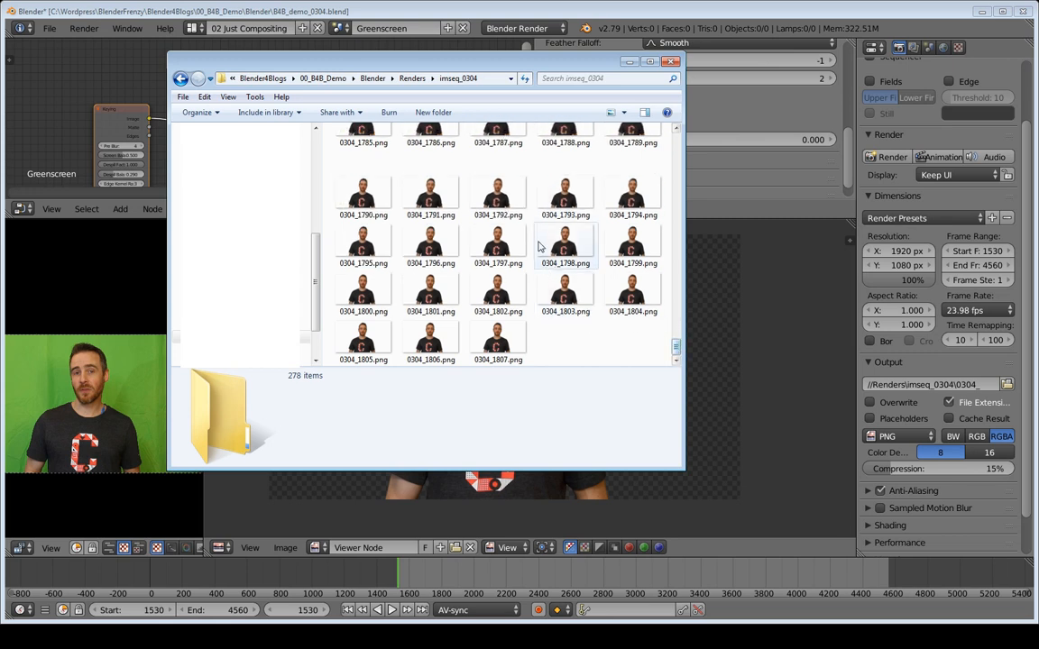
left_click_drag(675, 345, 674, 143)
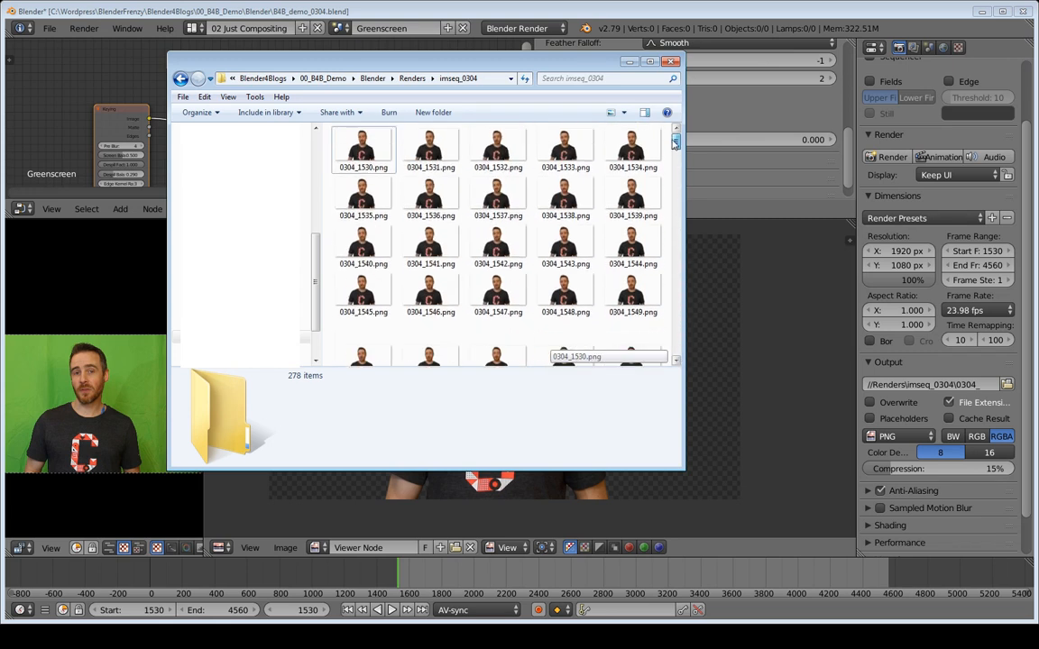
mouse_move(675, 143)
left_mouse_down()
mouse_move(686, 253)
mouse_move(673, 346)
mouse_move(673, 142)
left_mouse_up()
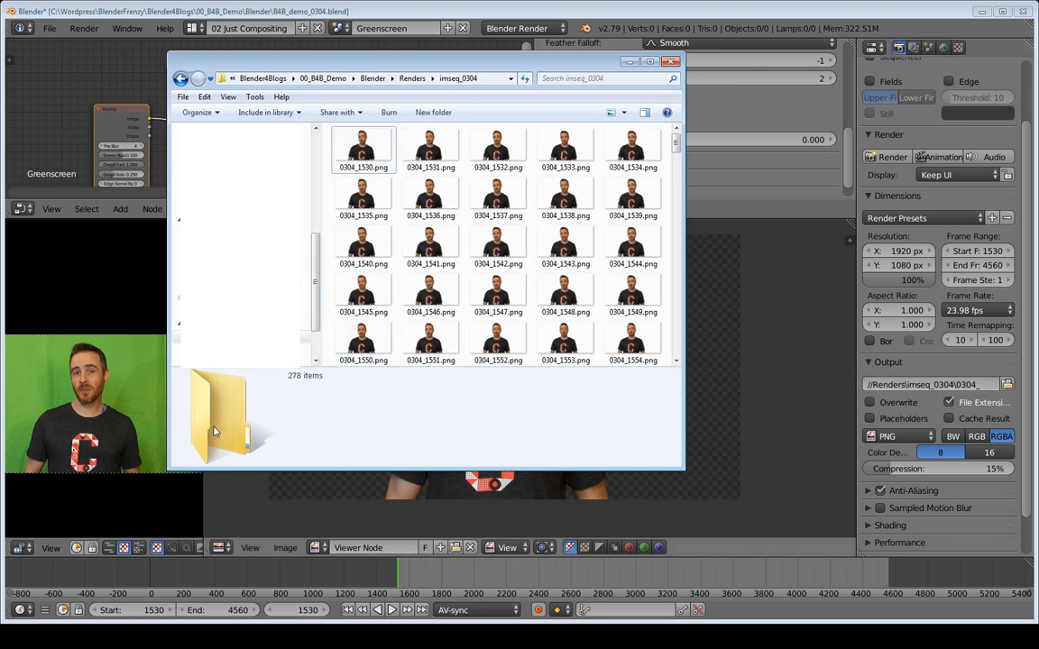
- Return to Blender and set the Greenscreen scene's start frame to 1
left_click(605, 13)
left_click_drag(121, 118, 118, 116)
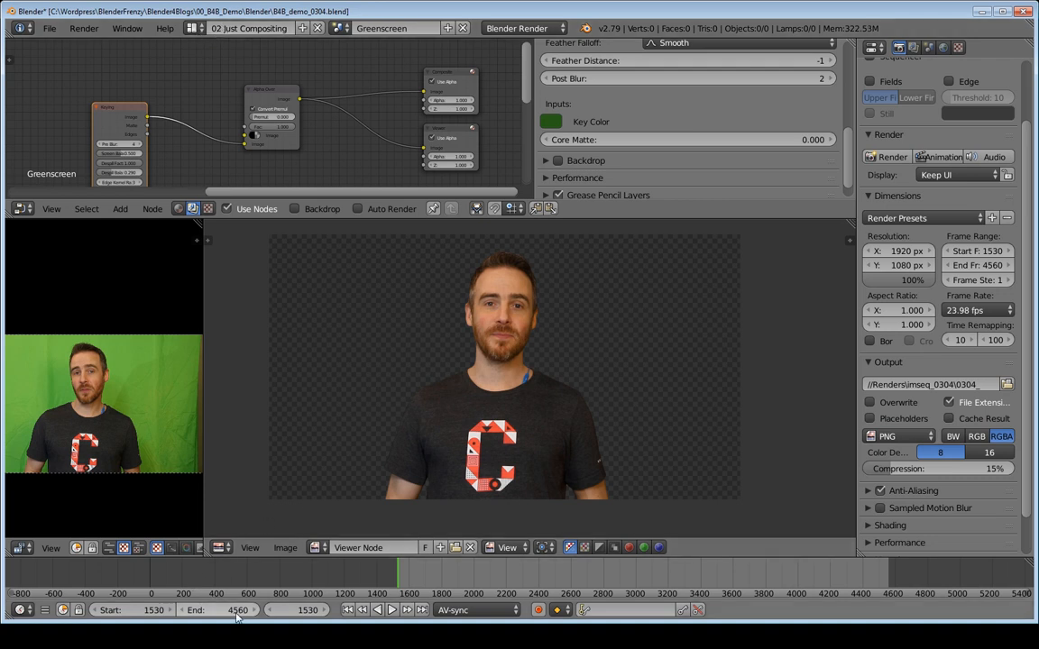
left_click(142, 610)
type("1")
key("Return")
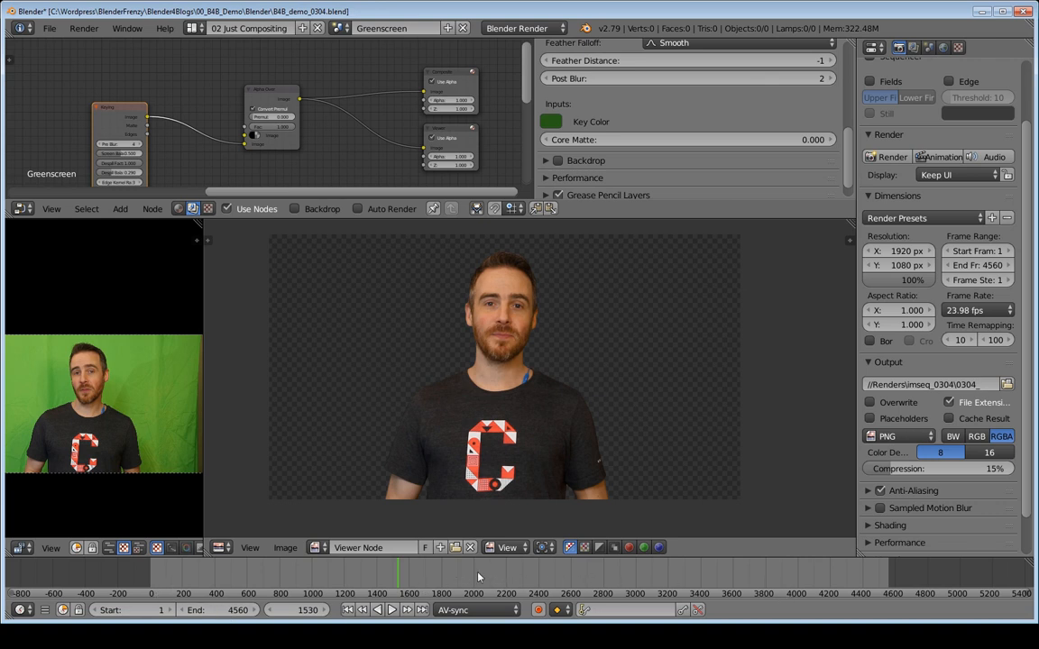
- Switch to the 01 Just Video Editing layout and set the end frame to 4561, at the end of the footage strips
key("e")
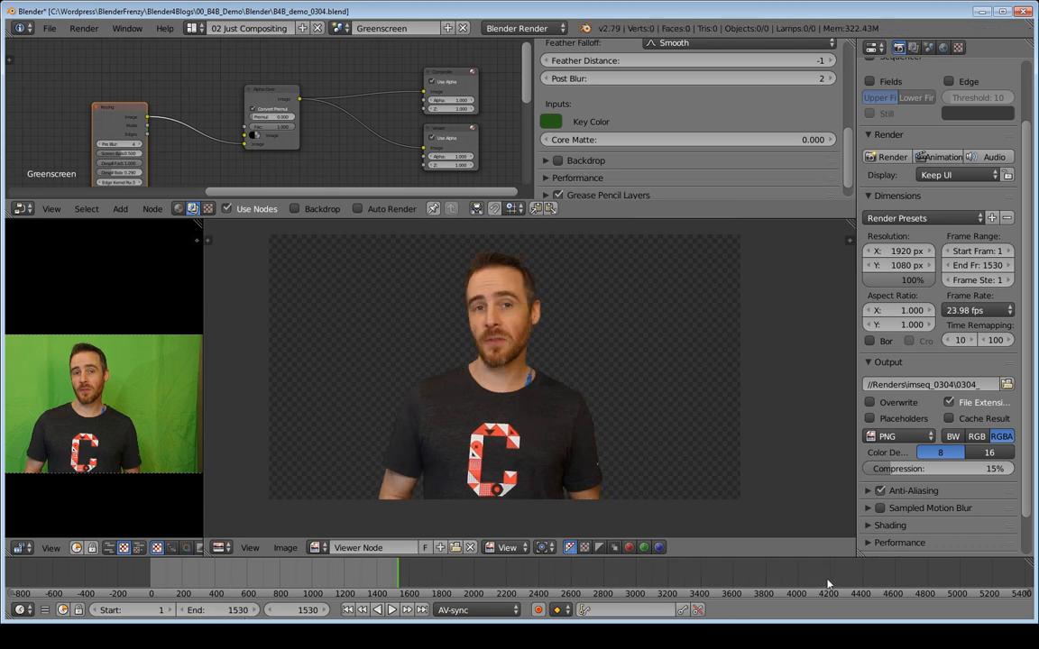
left_click_drag(846, 577, 786, 577)
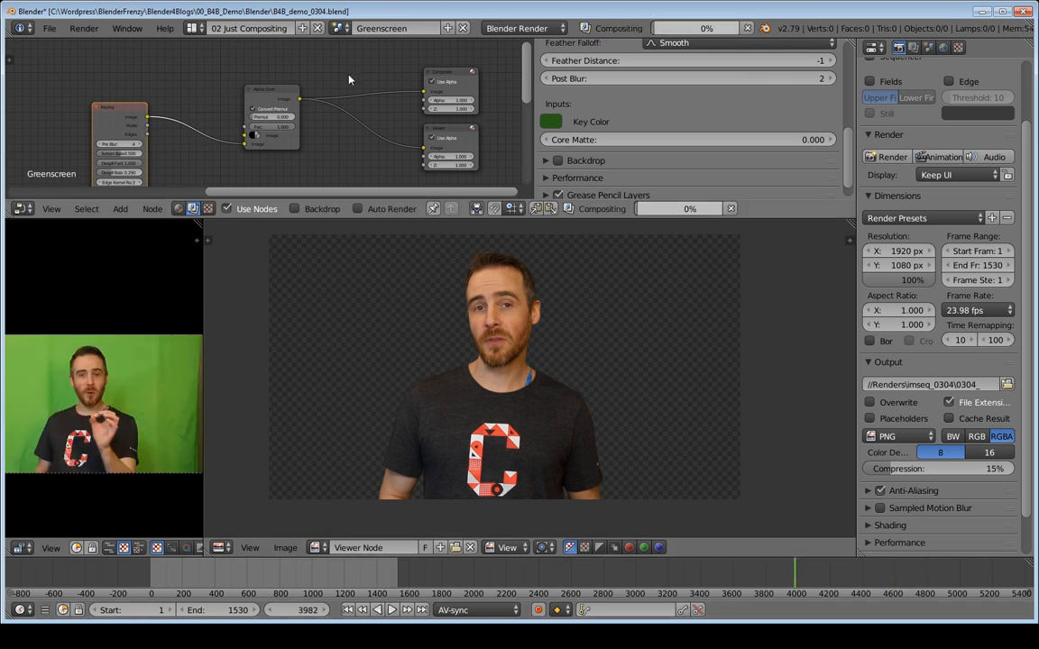
left_click(193, 28)
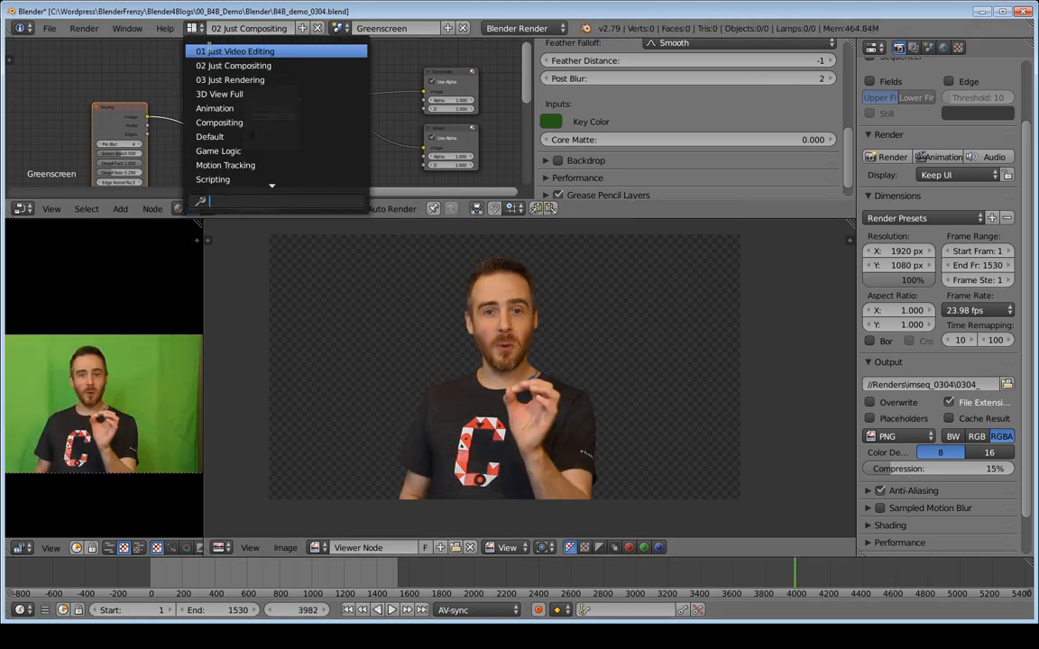
left_click(260, 51)
scroll(428, 368, "down", 2)
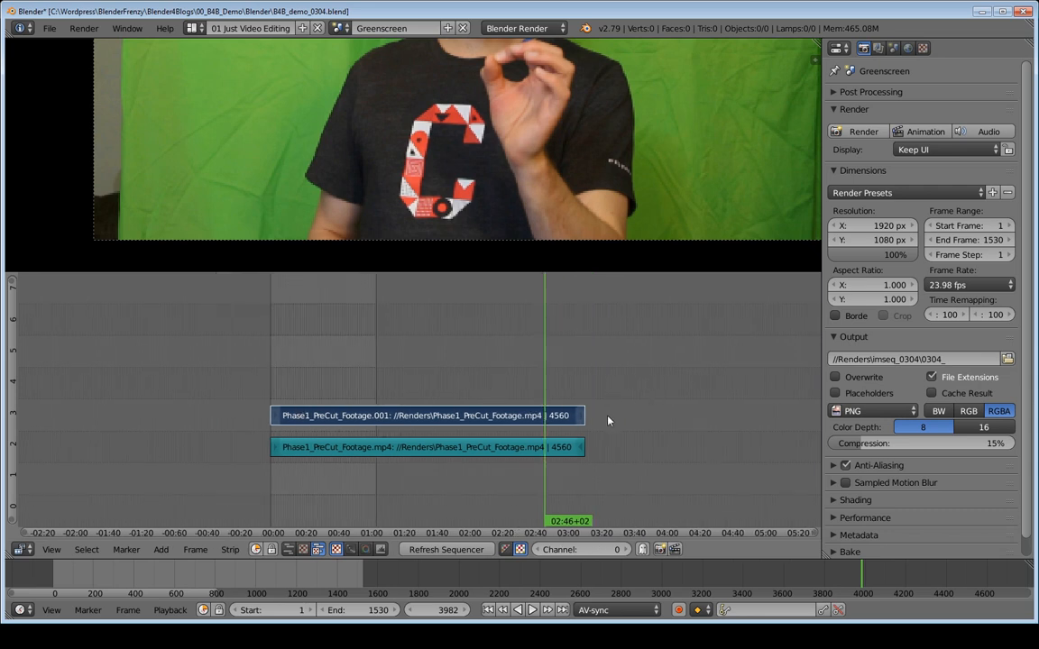
key("Page_Up")
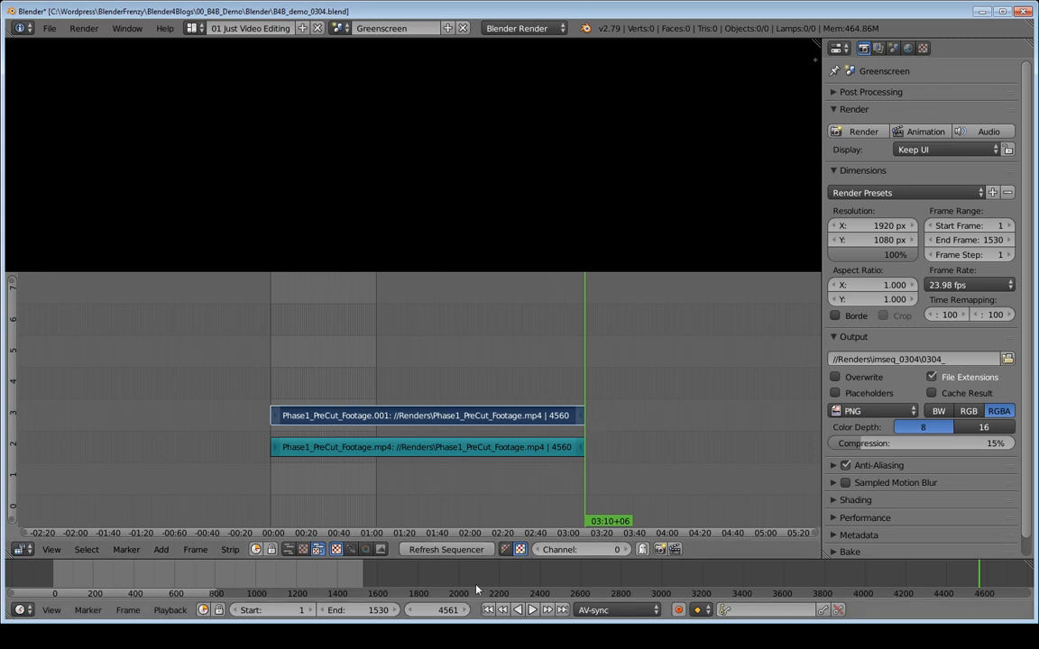
key("e")
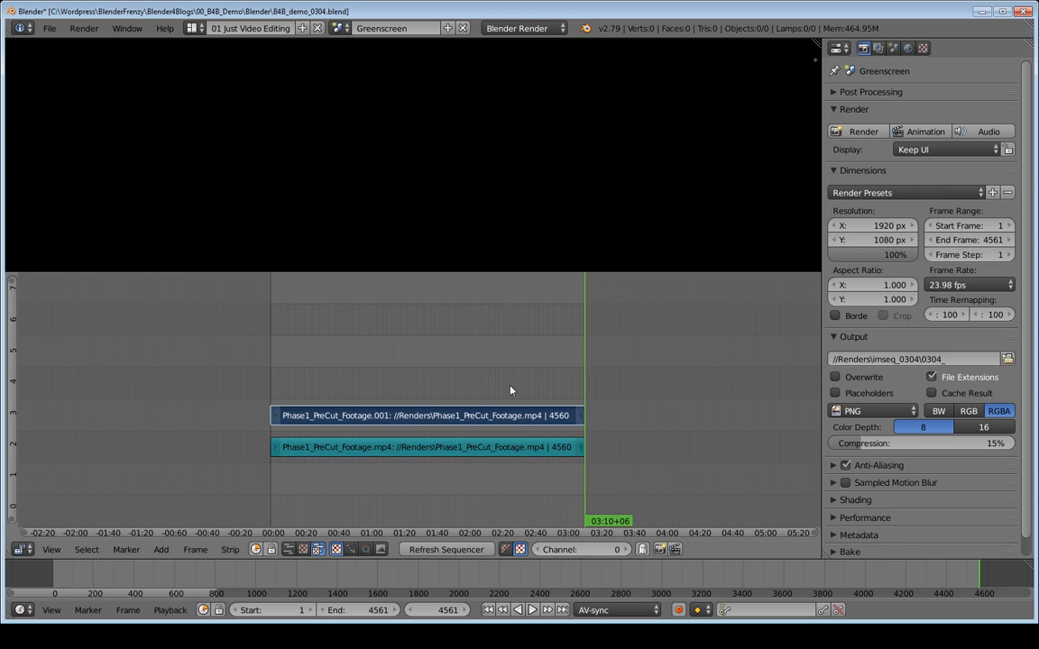
- Play back part of the footage, return to the 02 Just Compositing layout and save over B4B_demo_0304.blend
left_click_drag(291, 389, 514, 392)
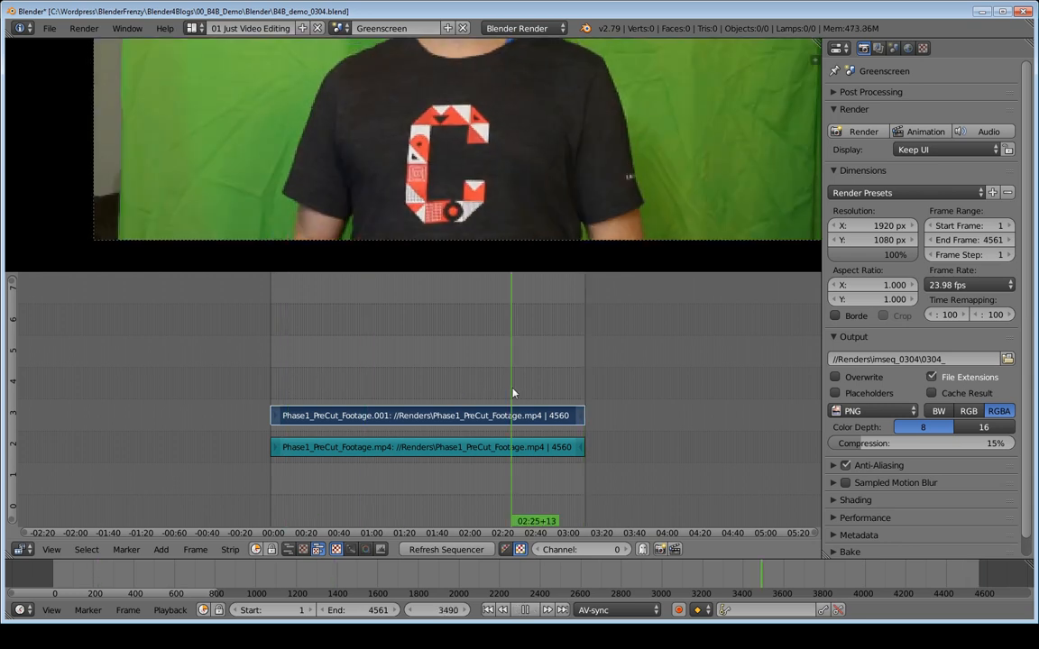
left_click(195, 28)
key("Return")
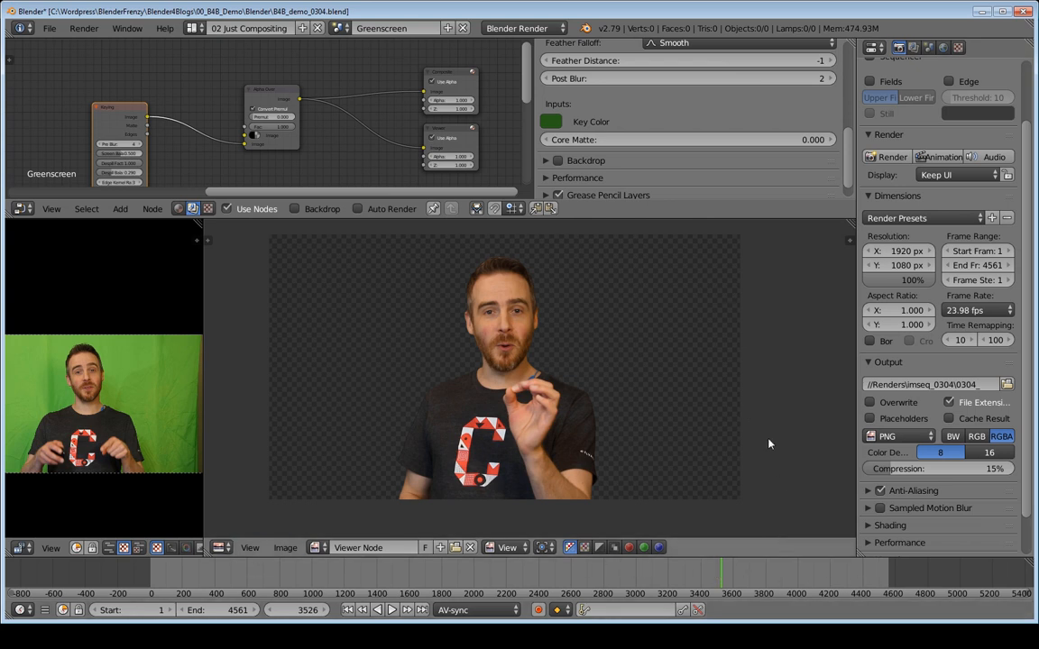
key("ctrl+s")
left_click(581, 394)
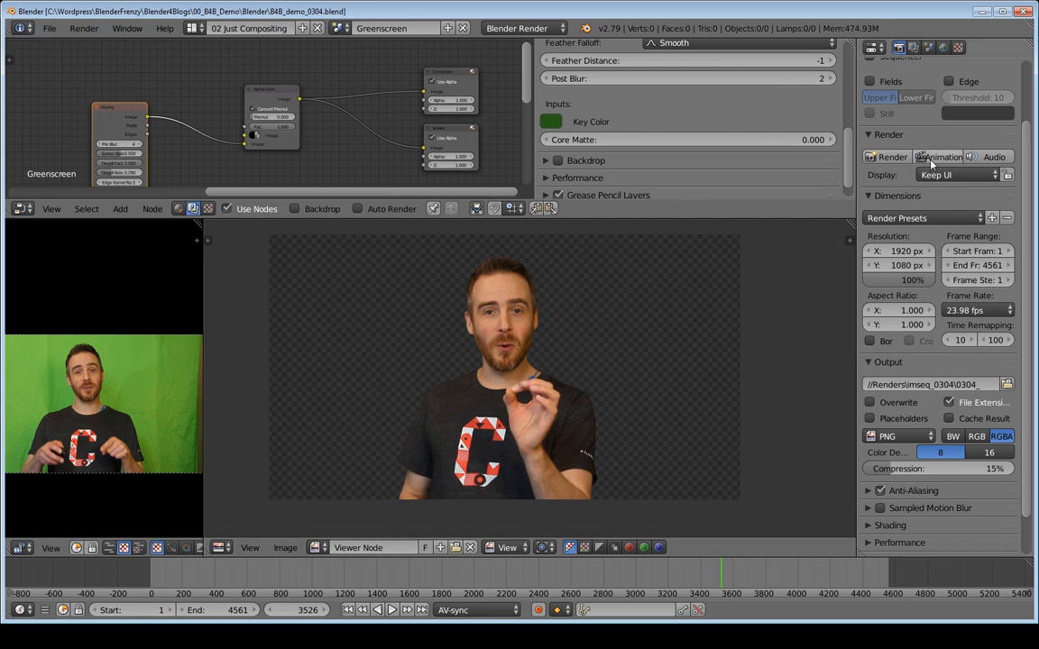
- Render frame 3526 to check the Composite node's output as the Render Result, and save the file again
scroll(938, 405, "down", 2)
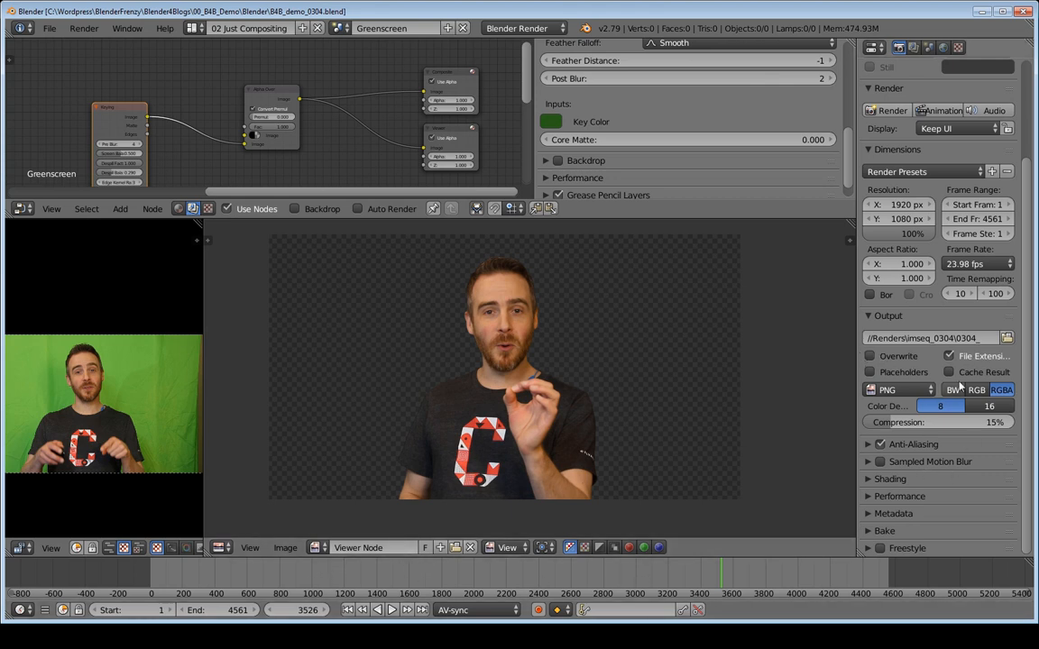
scroll(914, 444, "up", 2)
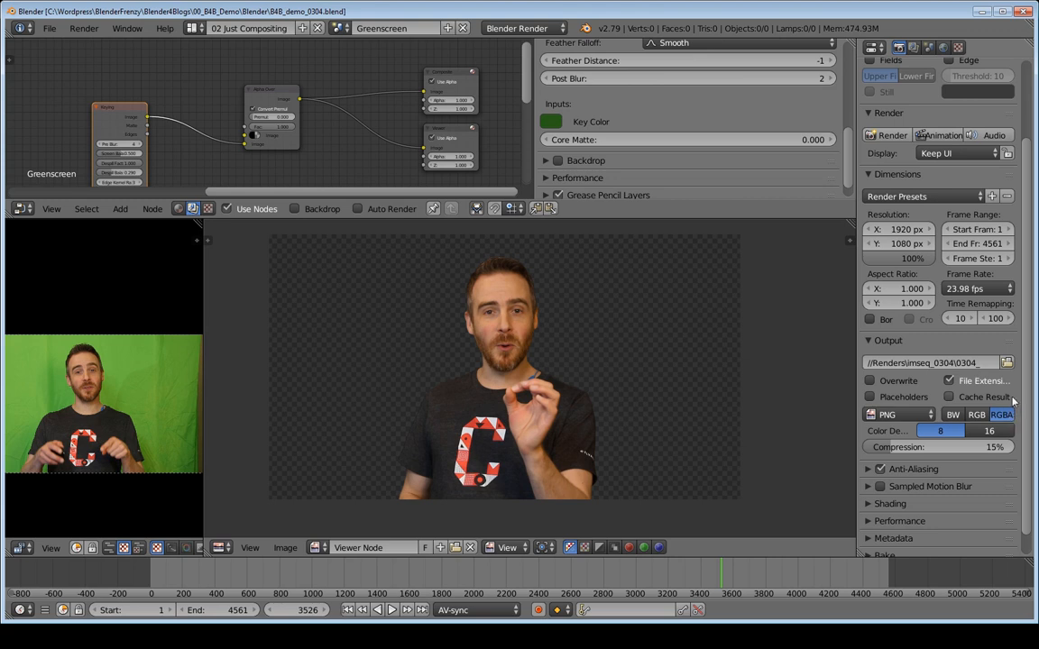
scroll(977, 347, "up", 3)
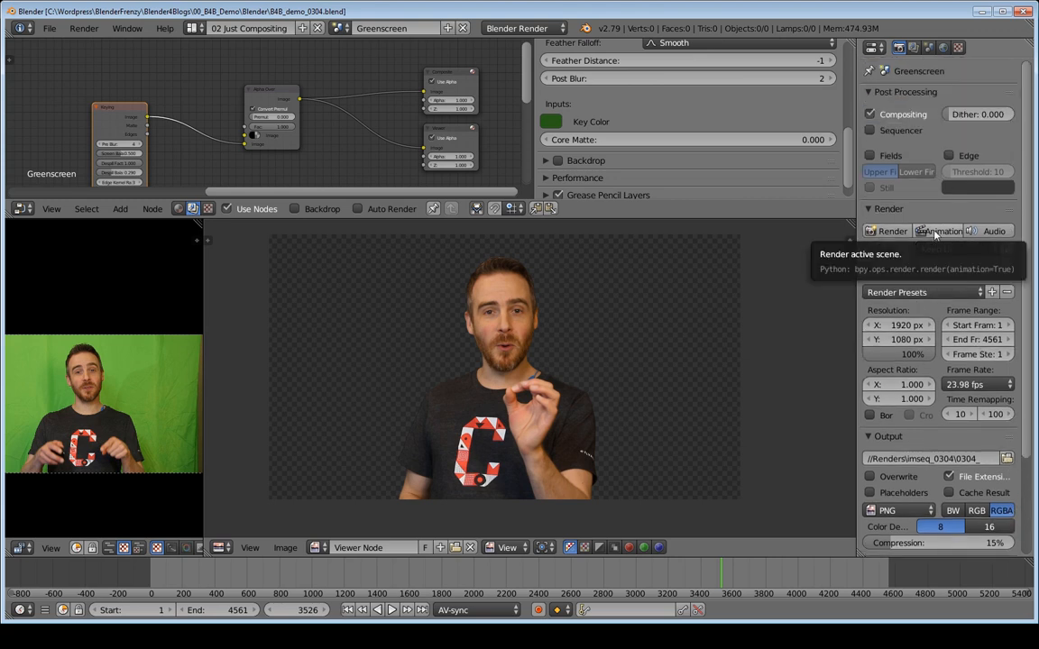
left_click_drag(443, 76, 439, 77)
left_click(316, 547)
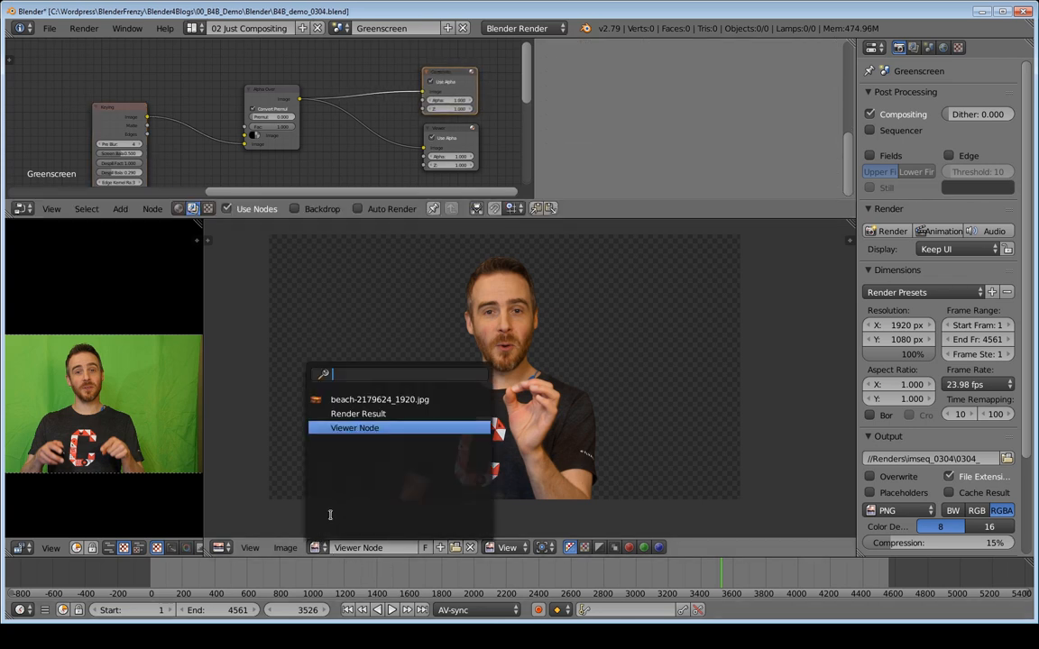
left_click(347, 413)
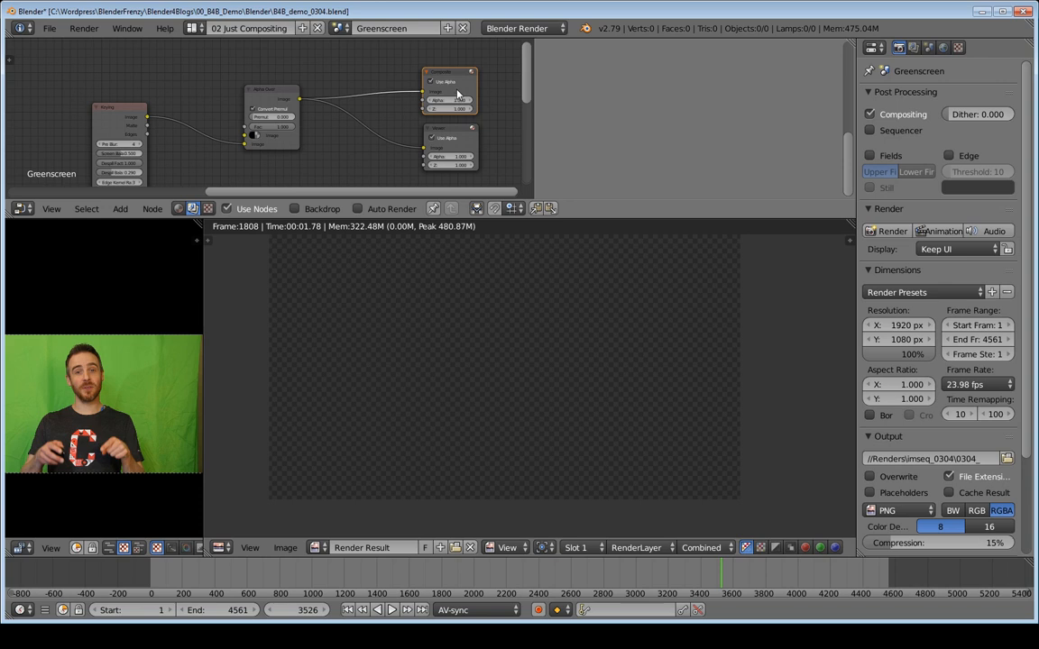
key("F12")
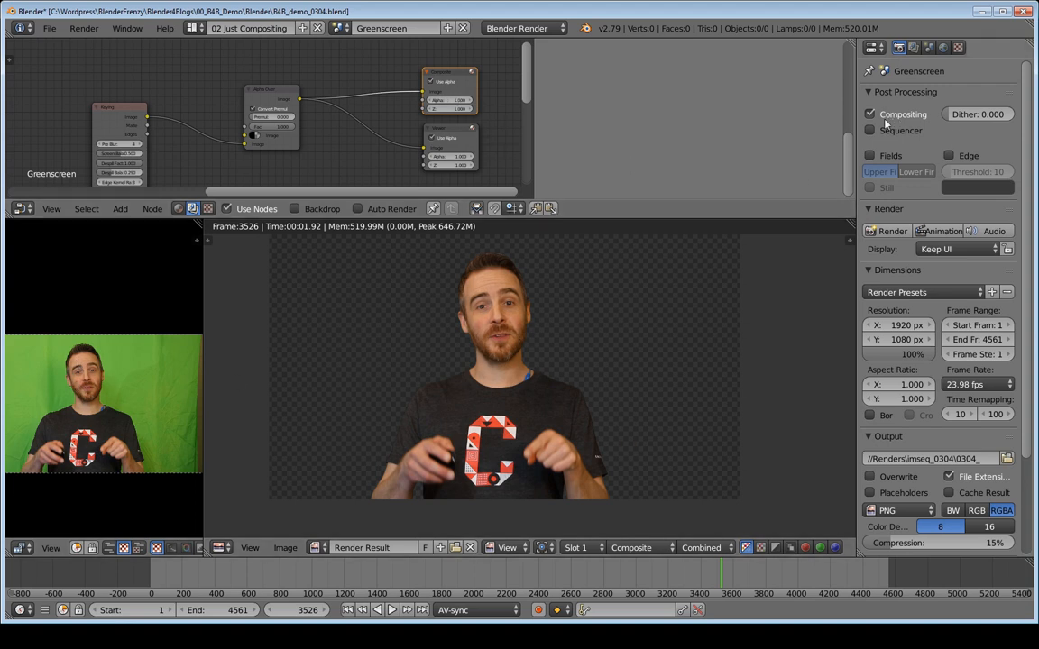
key("ctrl+s")
left_click(721, 400)
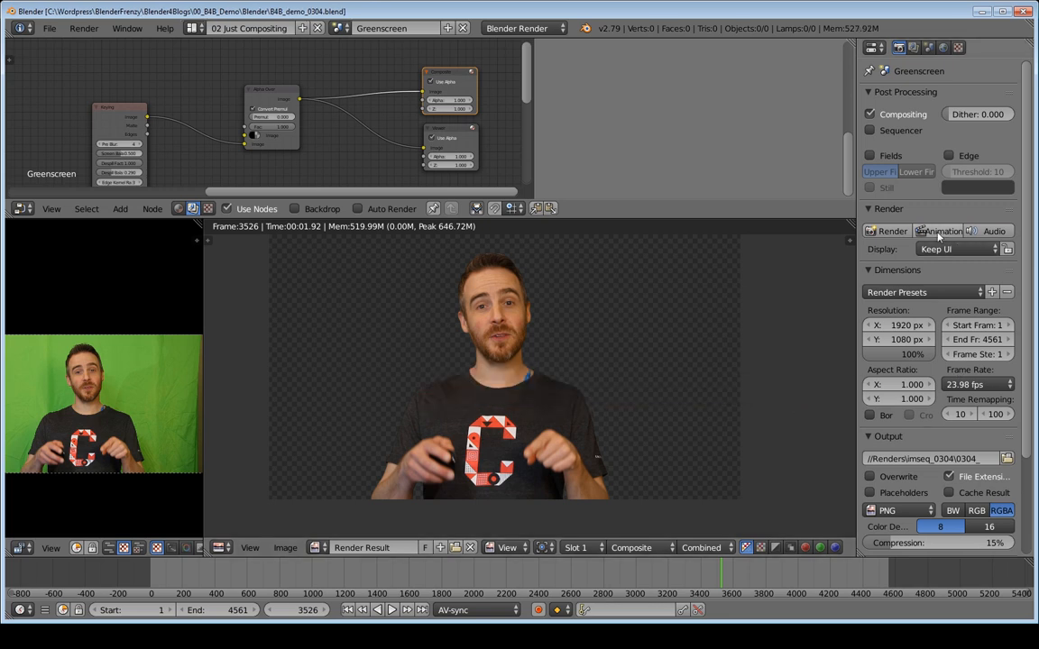
- Render the Greenscreen animation as a PNG sequence and check 0304_0001.png and 0304_0002.png in the imseq_0304 folder in Windows Explorer
left_click(939, 232)
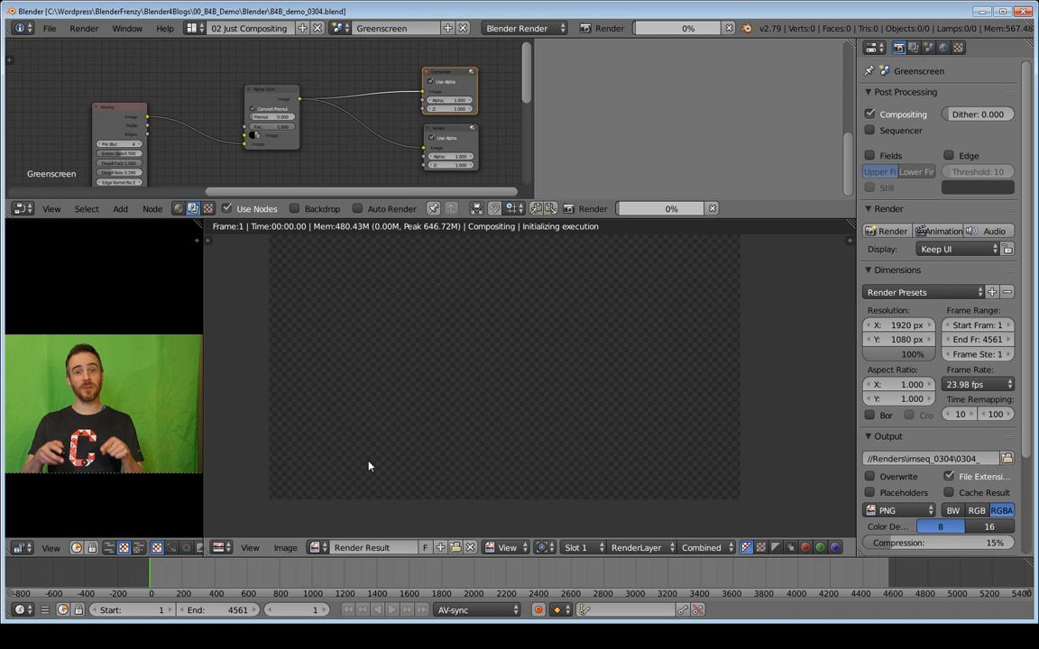
key("alt+Tab")
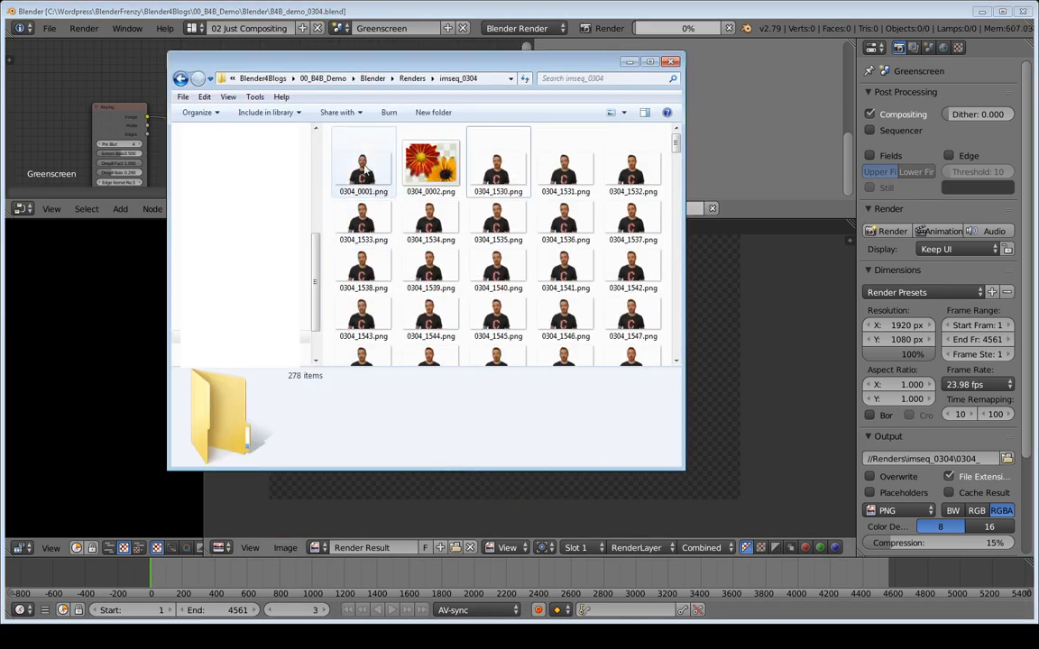
left_click(362, 172)
left_click(432, 172)
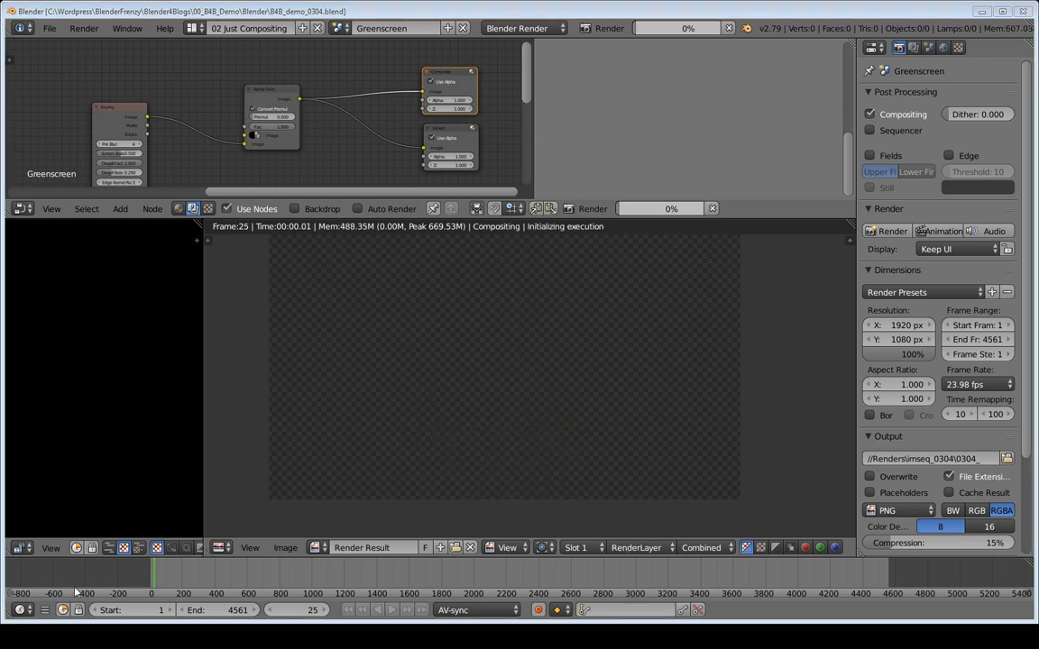
- Return to the imseq_0304 folder and compare the file sizes of several rendered PNG frames, including 0304_0003.png, 0304_0013.png and 0304_0018.png
key("alt+Tab")
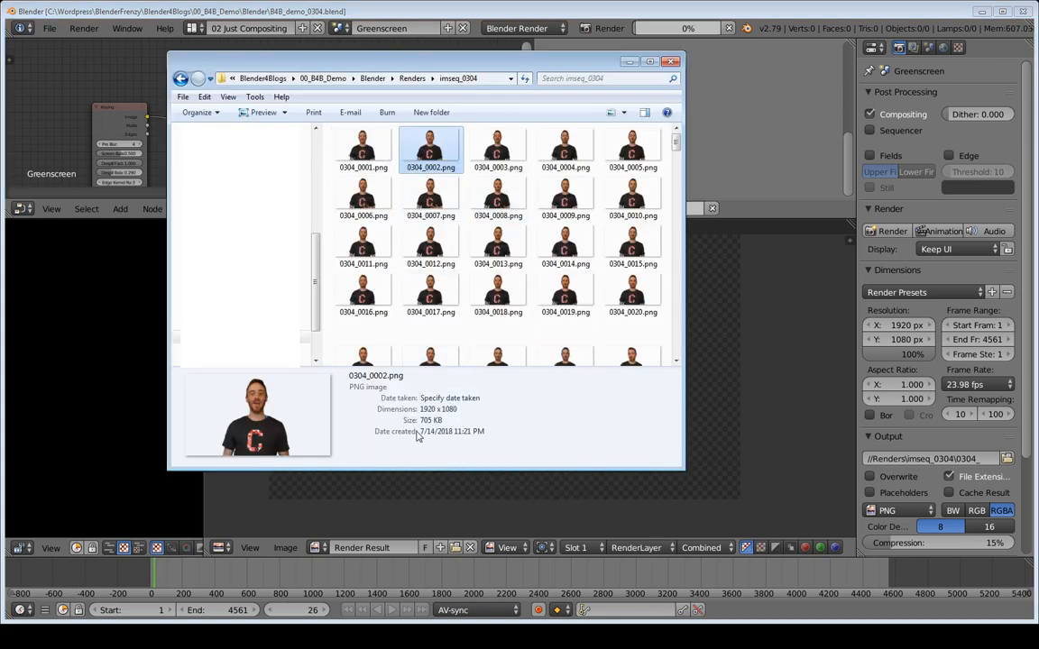
key("Right")
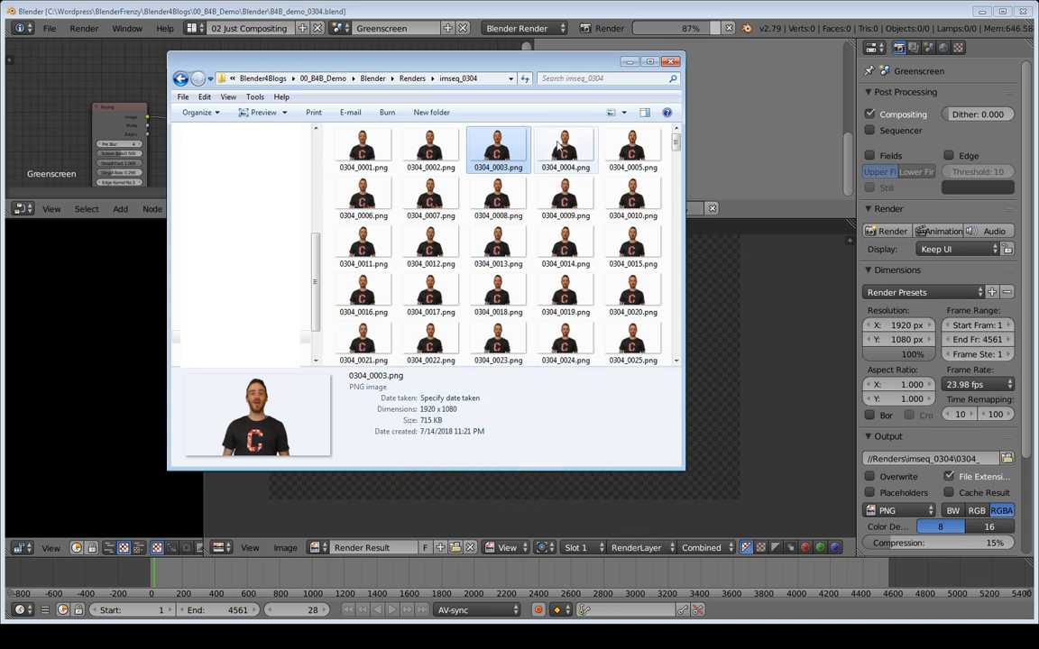
left_click(561, 147)
left_click(556, 194)
left_click(494, 241)
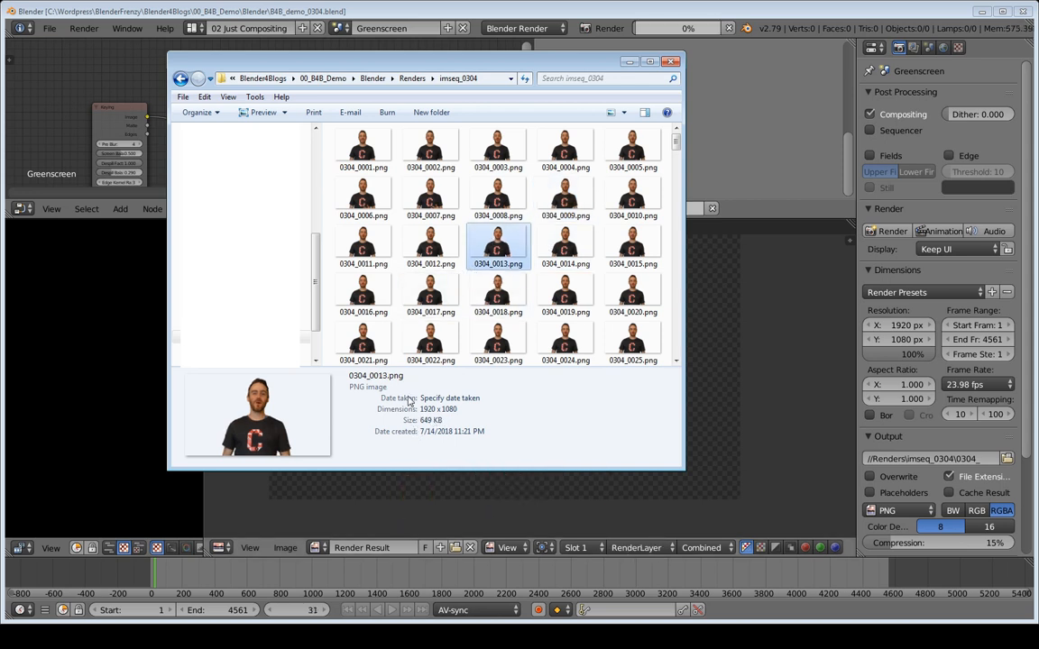
left_click(502, 284)
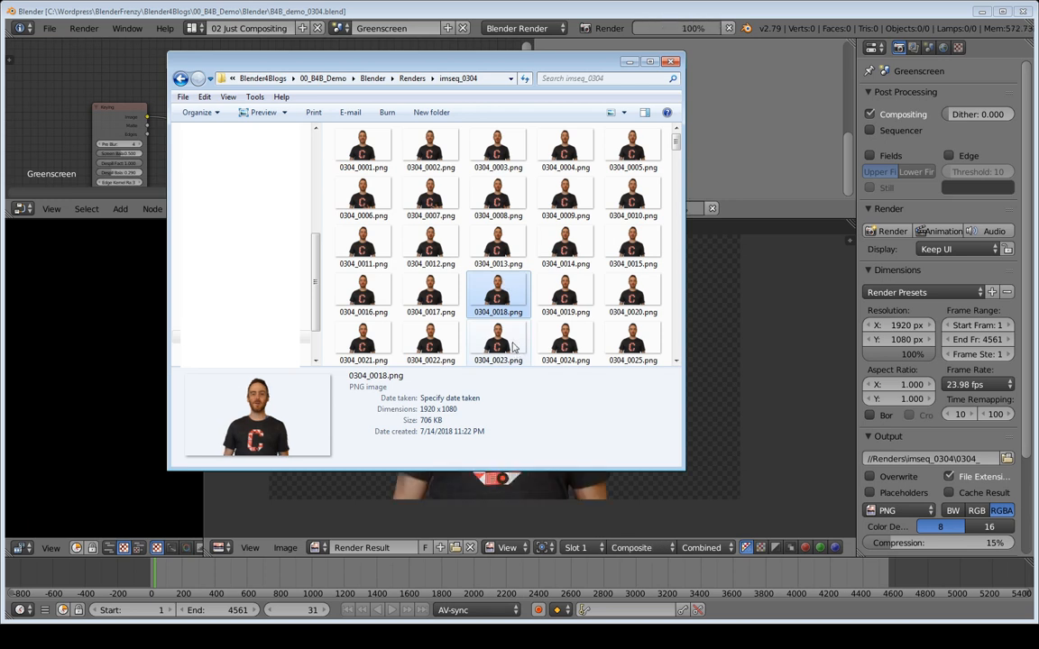
left_click(514, 344)
key("Up")
key("Up")
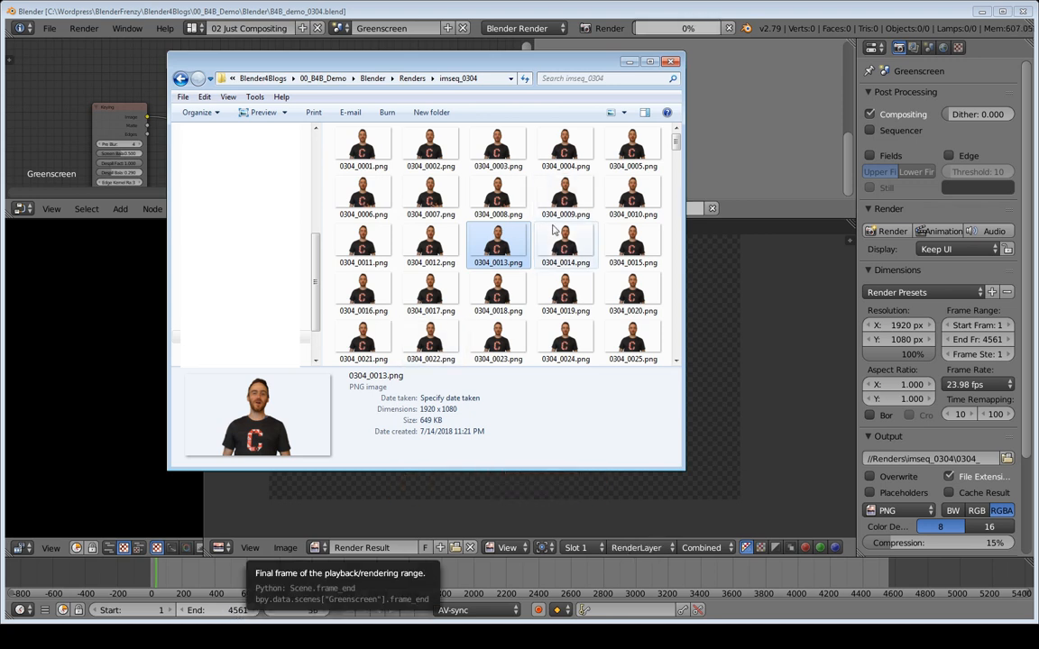
- Open the Calculator and multiply 750 by 4561 to estimate the total size of the full PNG sequence
key("XF86Calculator")
left_click_drag(220, 263, 181, 275)
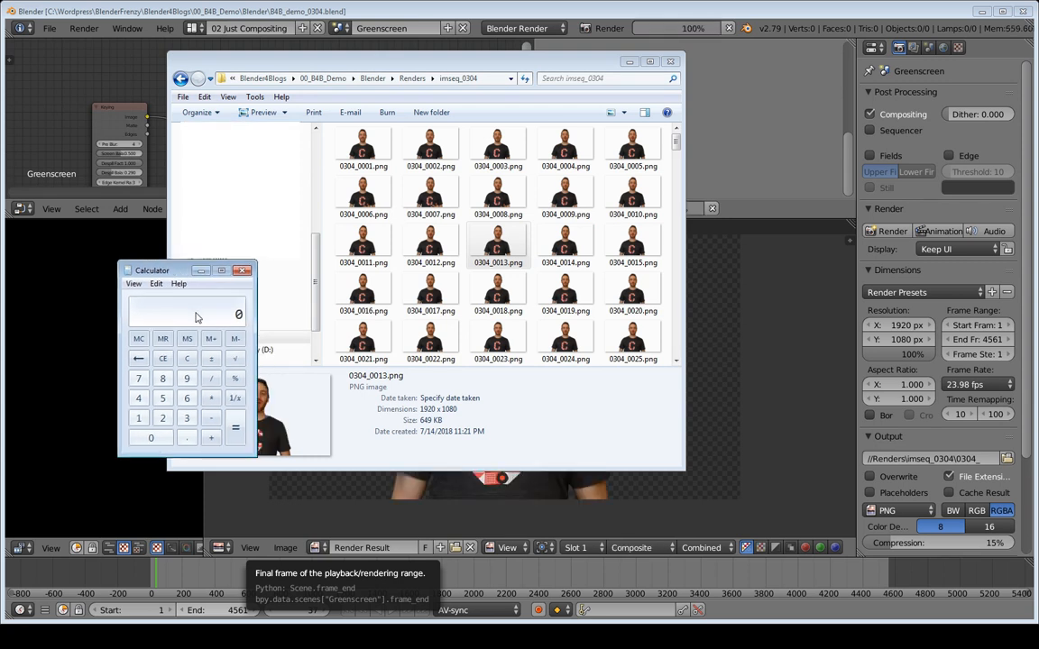
type("750 * ")
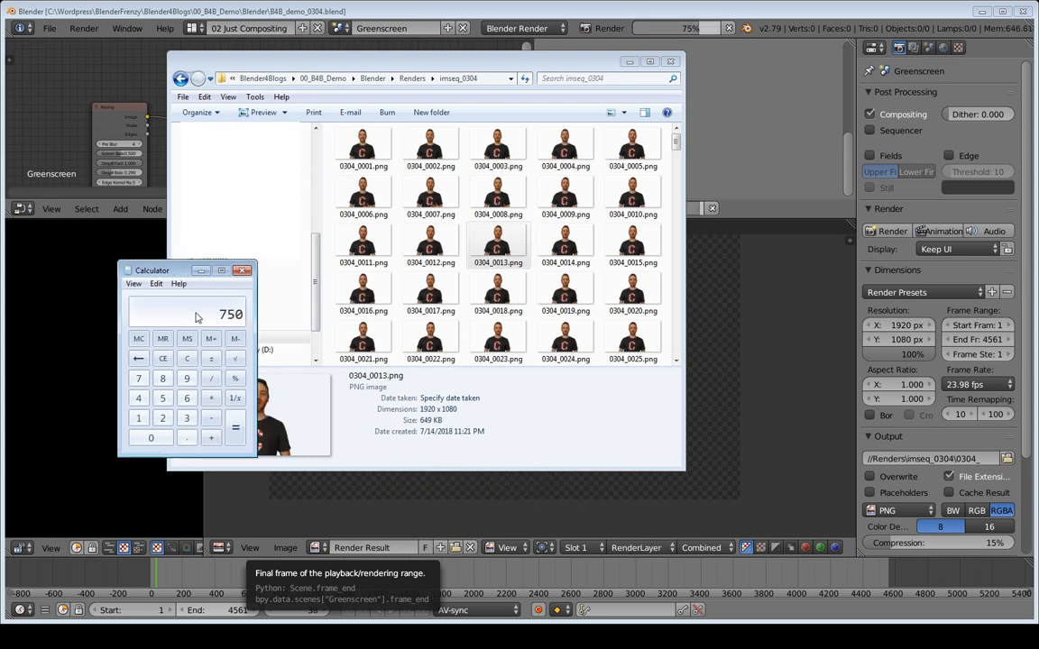
type("4,561")
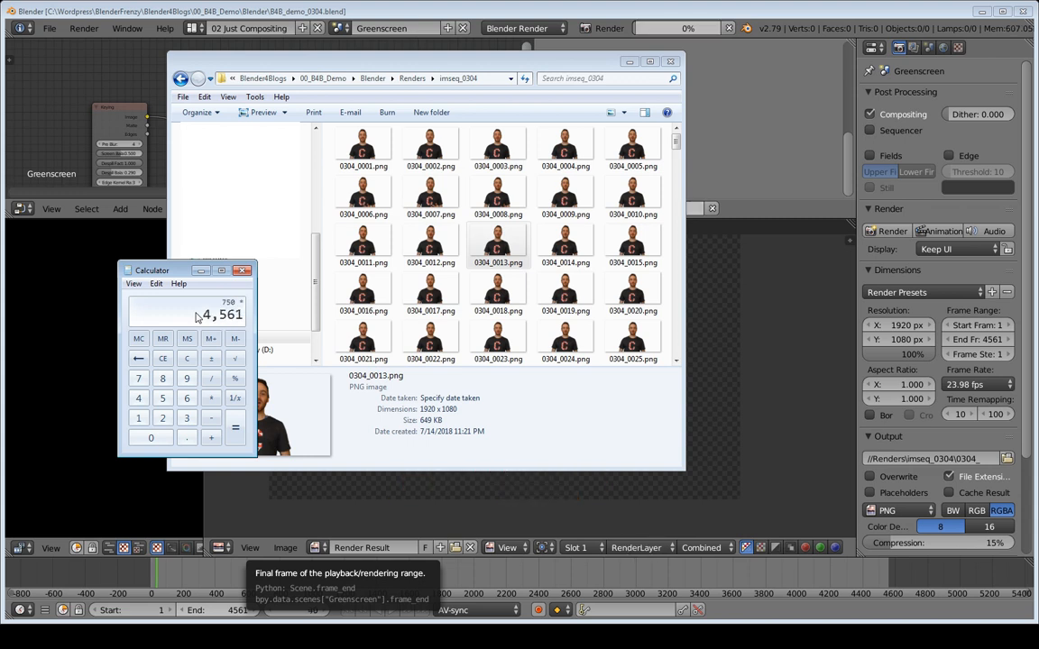
key("Return")
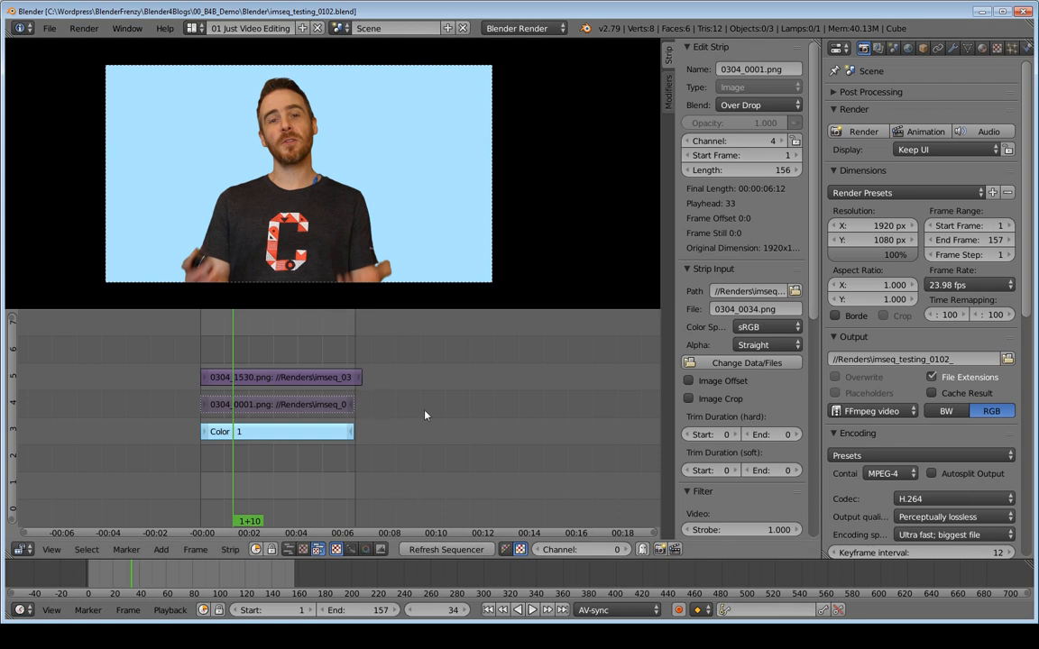
- Save the imseq_testing_0102 project in Blender as a new version named imseq_testing_0103.blend
key("ctrl+shift+s")
key("KP_Add")
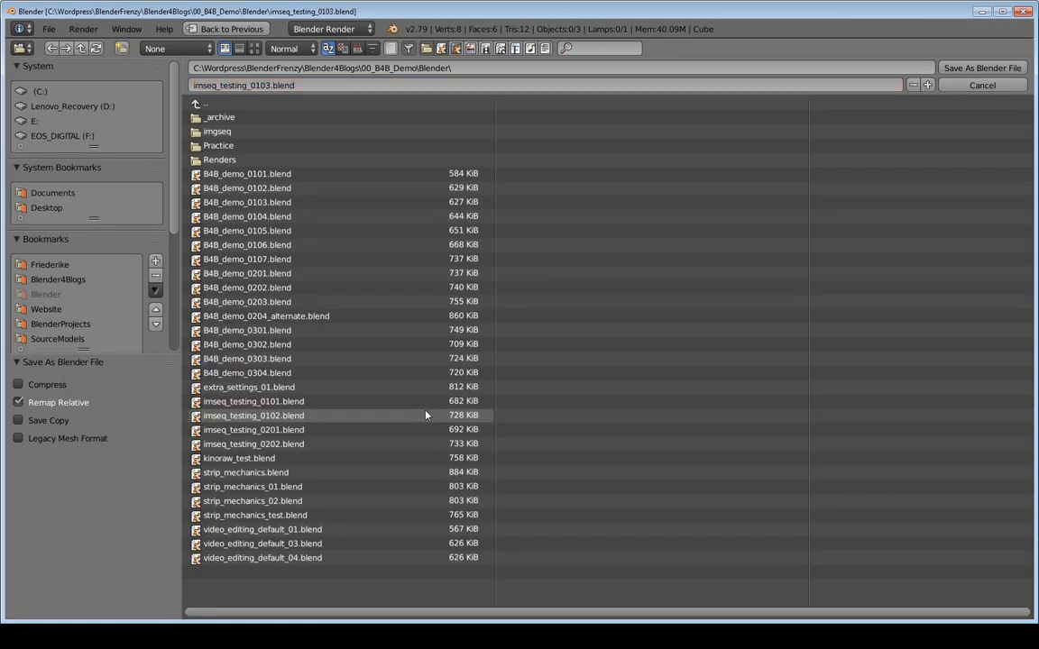
key("Return")
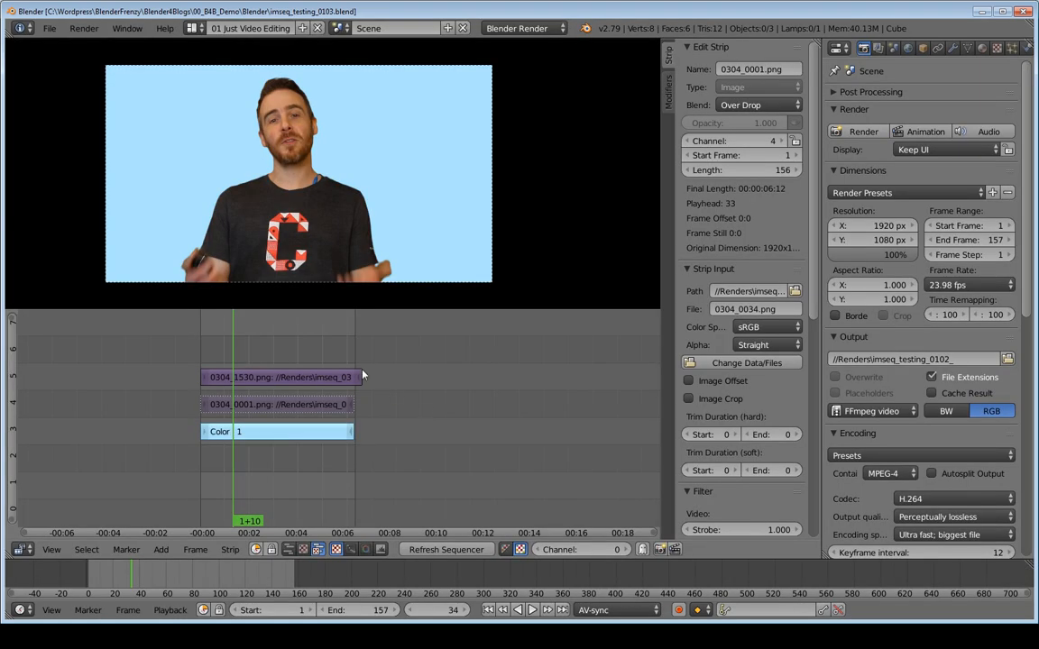
- Change the render output path to //Renders\imseq_testing_0103_
left_click(938, 359)
key("BackSpace")
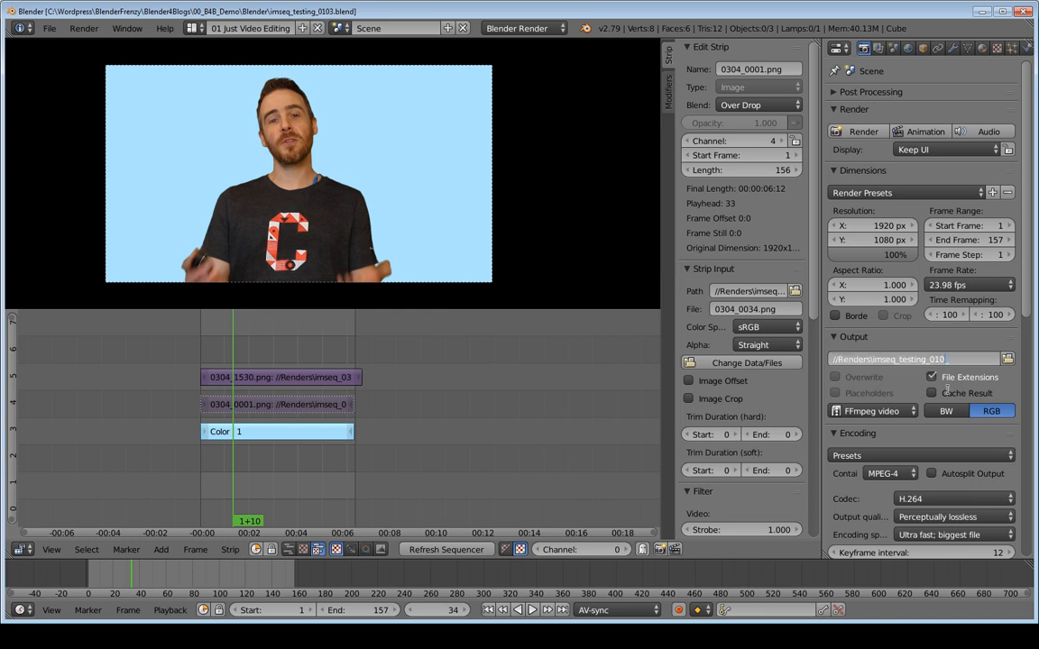
type("3_")
key("Return")
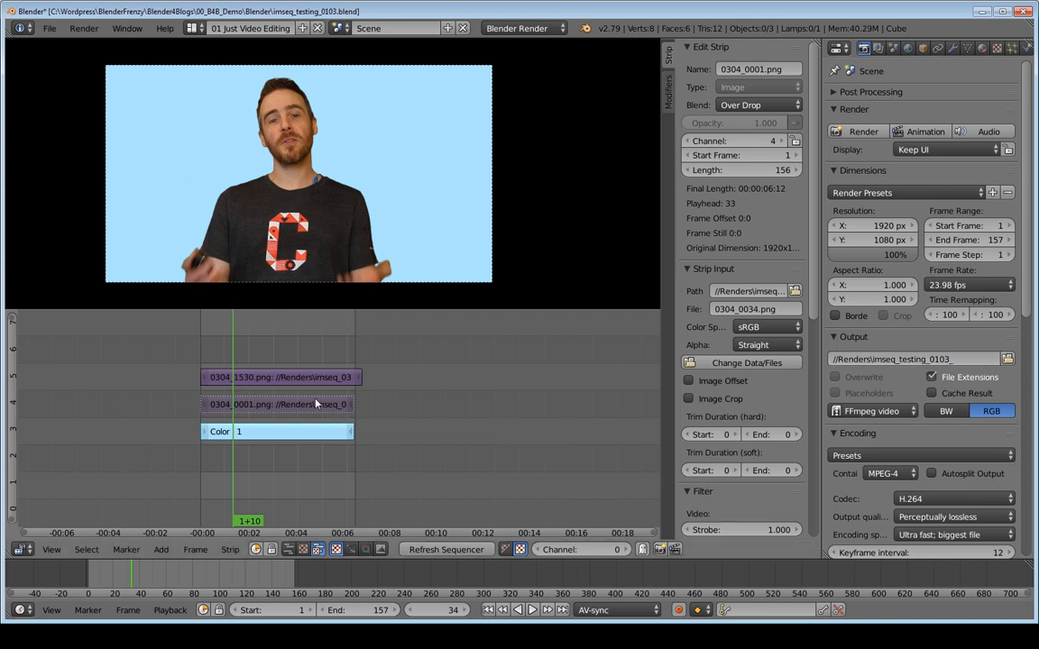
- Delete both short image sequence strips above the Color strip and move the playhead to frame 1
right_click(266, 412)
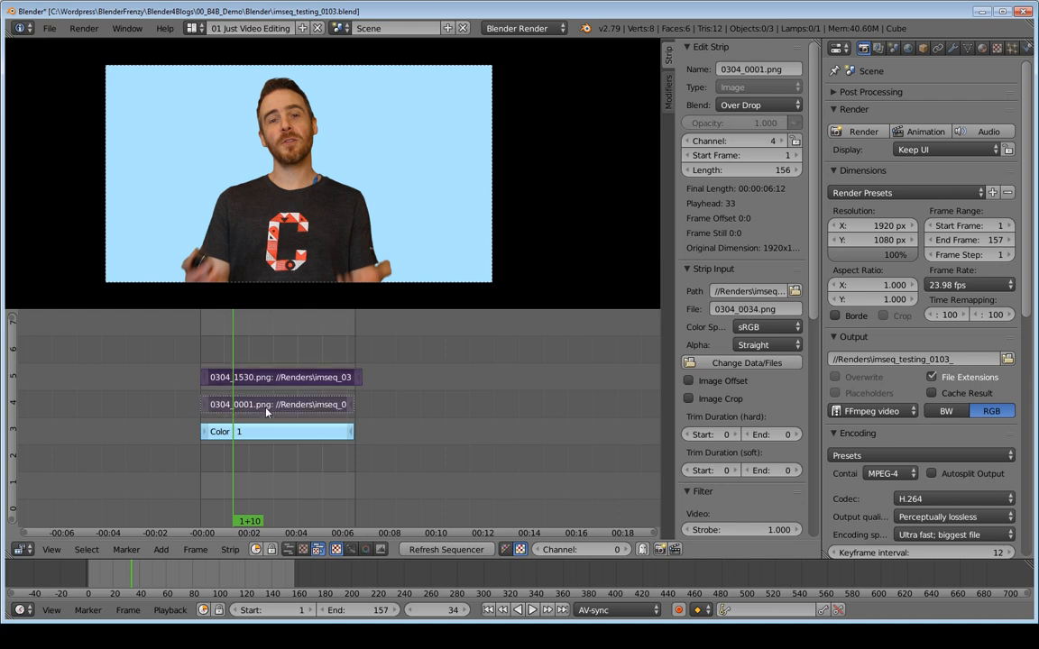
key("Delete")
key("shift+Left")
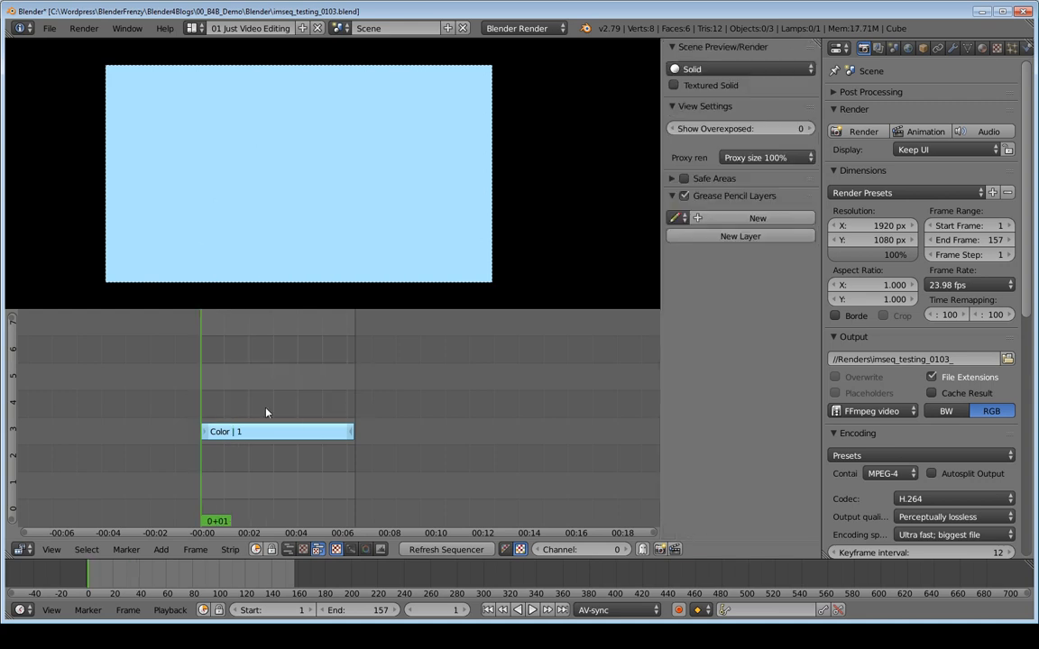
- Add an image strip from all the PNG files in the Renders\imseq_0304 folder, starting at frame 1
key("shift+a")
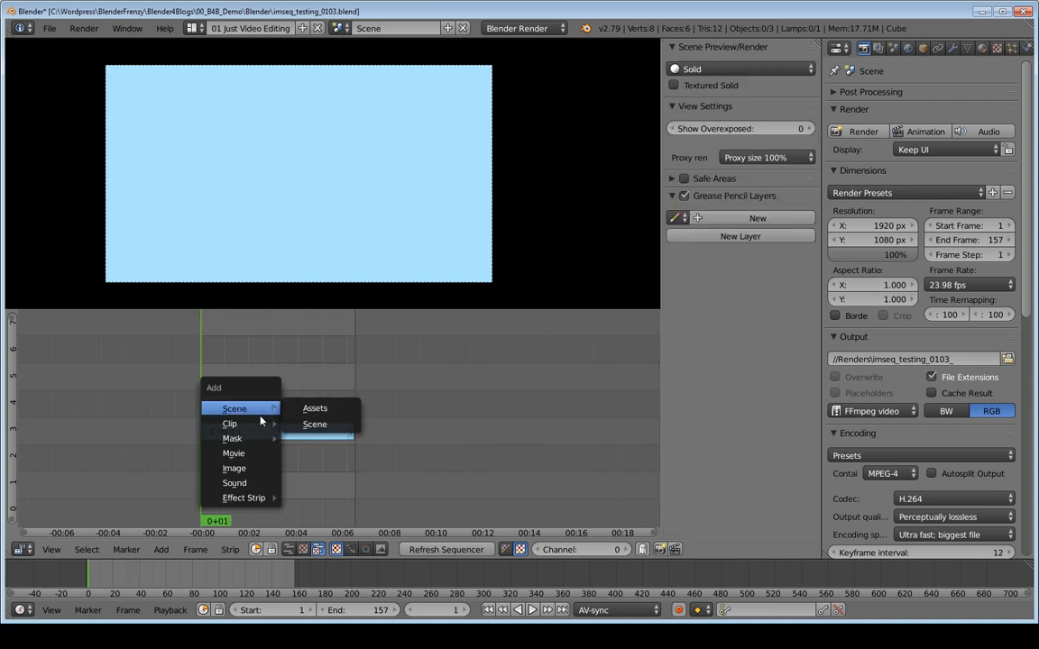
left_click(234, 468)
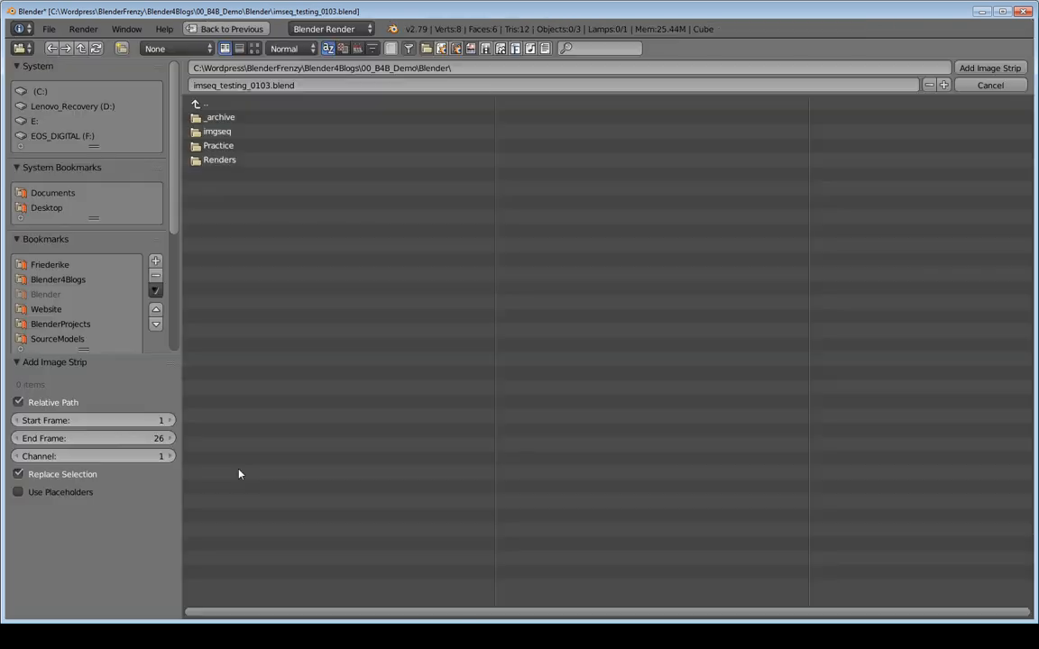
left_click(216, 160)
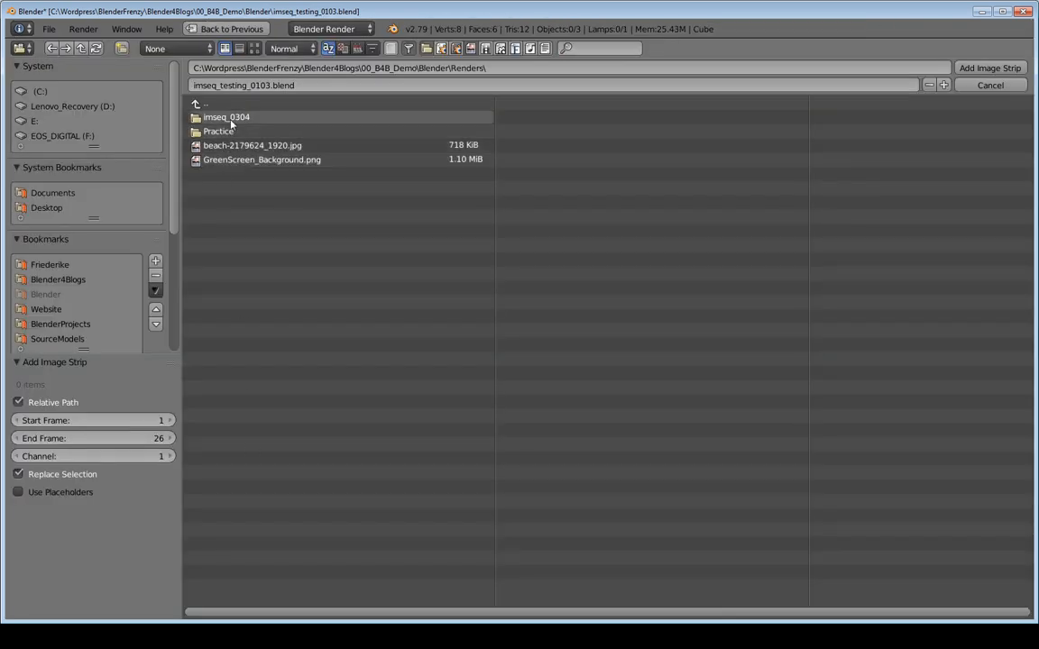
left_click(230, 118)
key("a")
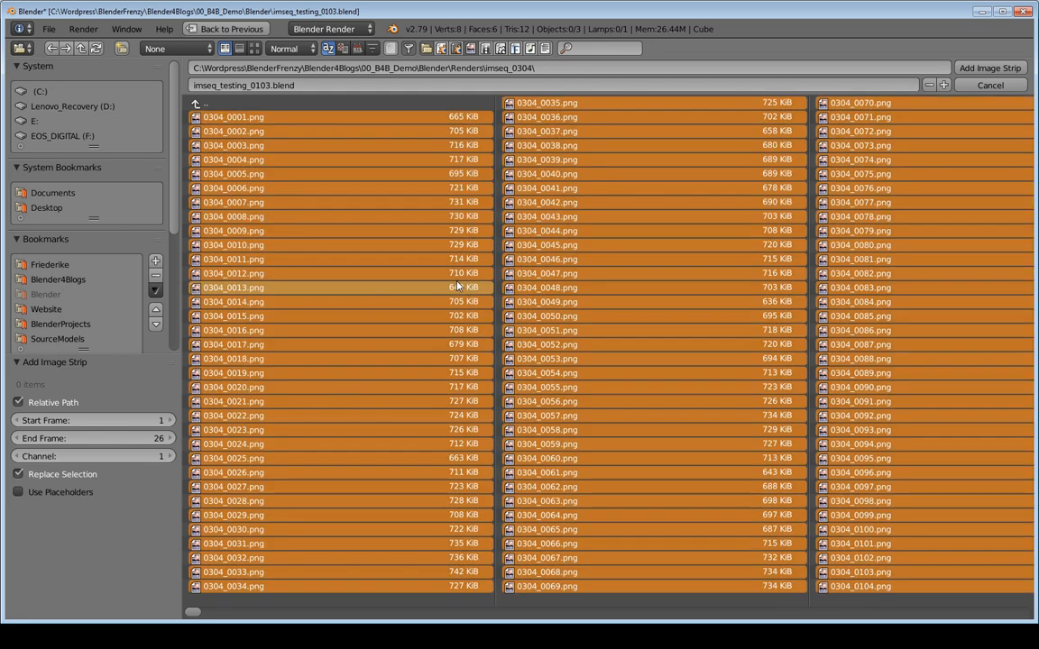
left_click(985, 69)
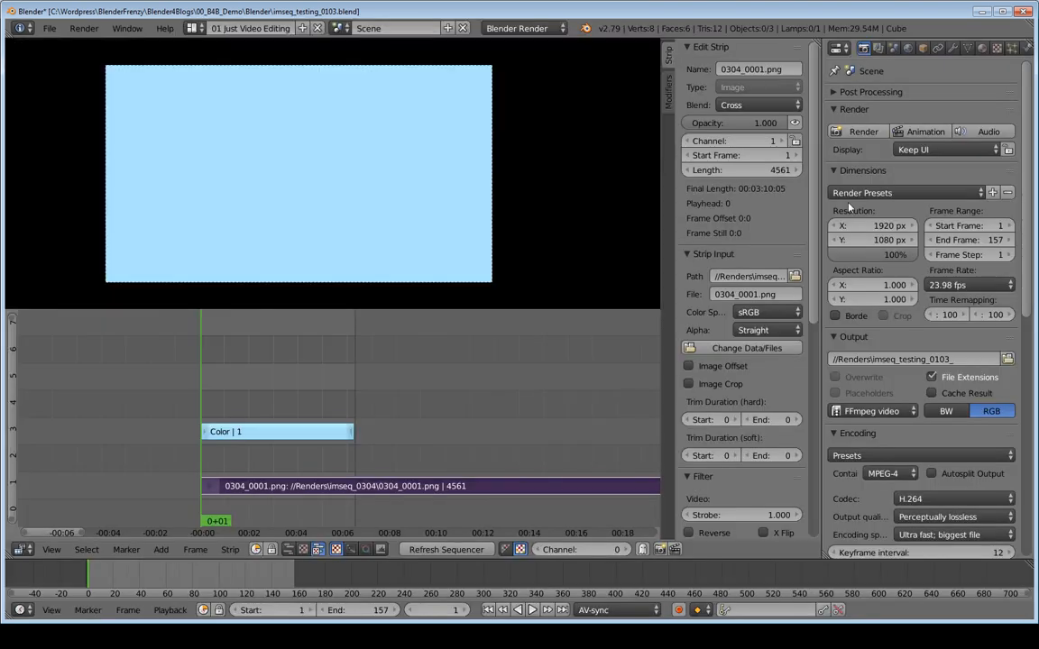
- Move the new image sequence strip to channel 4 above the Color strip and set its blend mode to Over Drop
right_click_drag(357, 488, 352, 401)
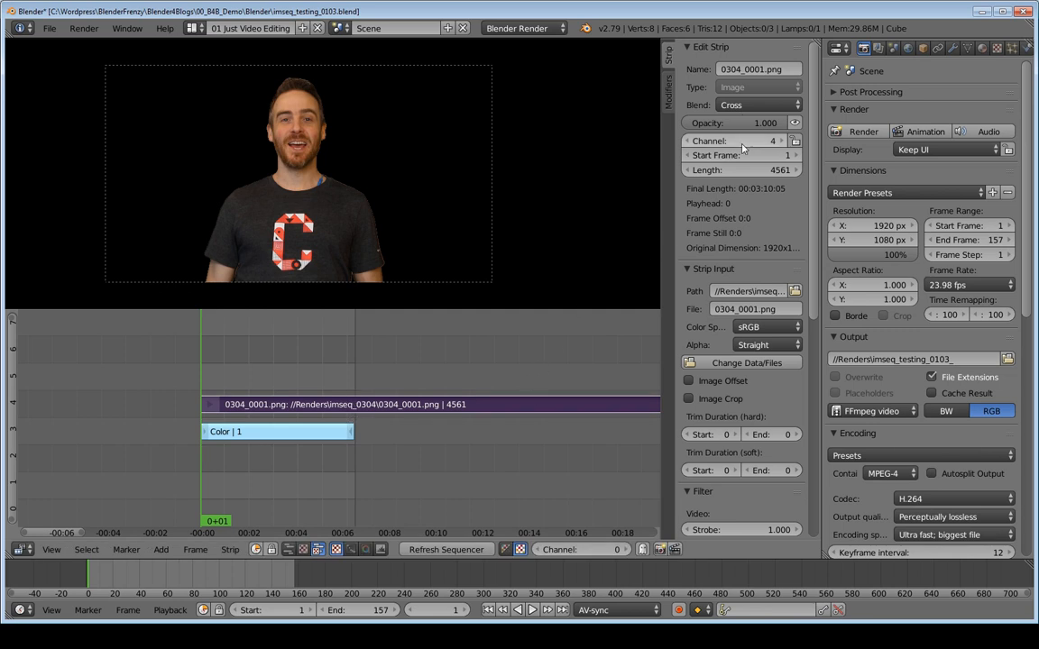
left_click(735, 105)
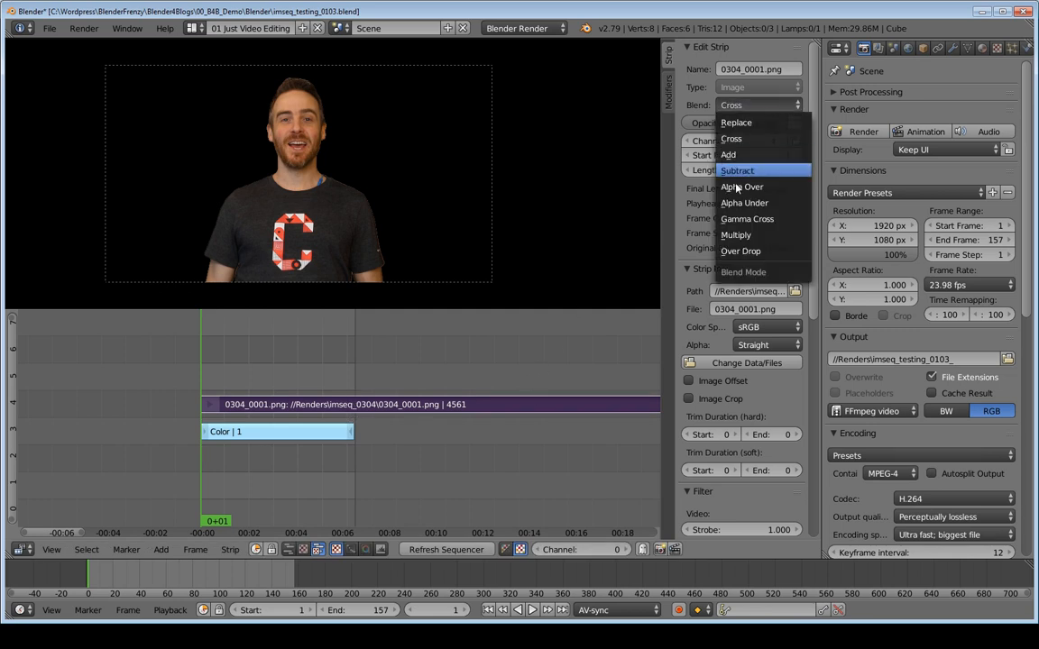
left_click(740, 251)
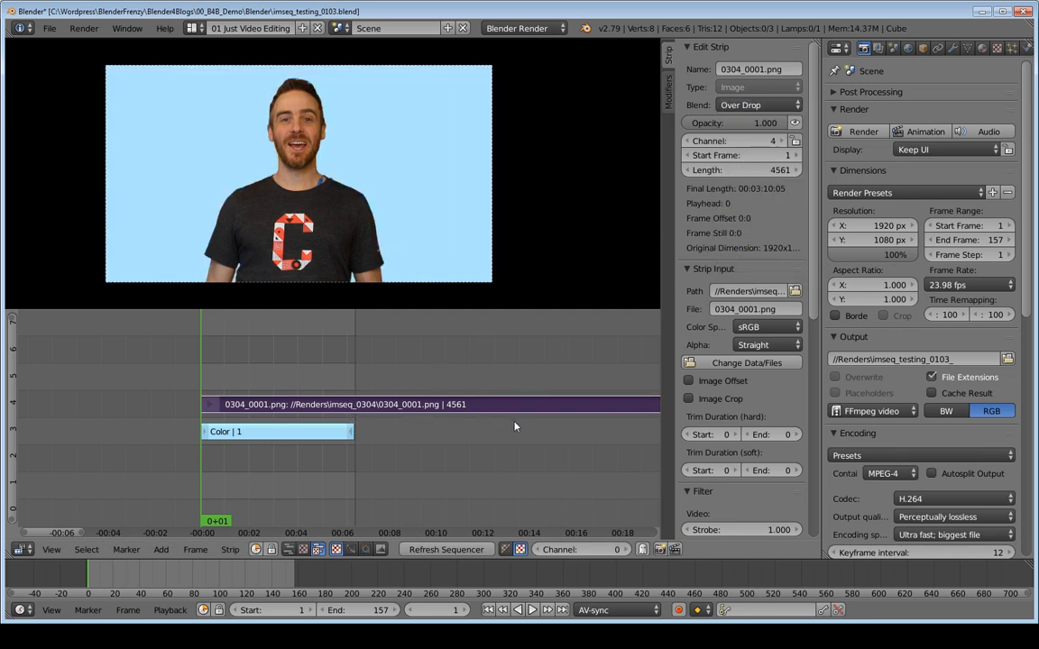
- Set the scene's end frame to 4562, at the end of the image sequence strip, and show the whole frame range
scroll(493, 440, "down", 10)
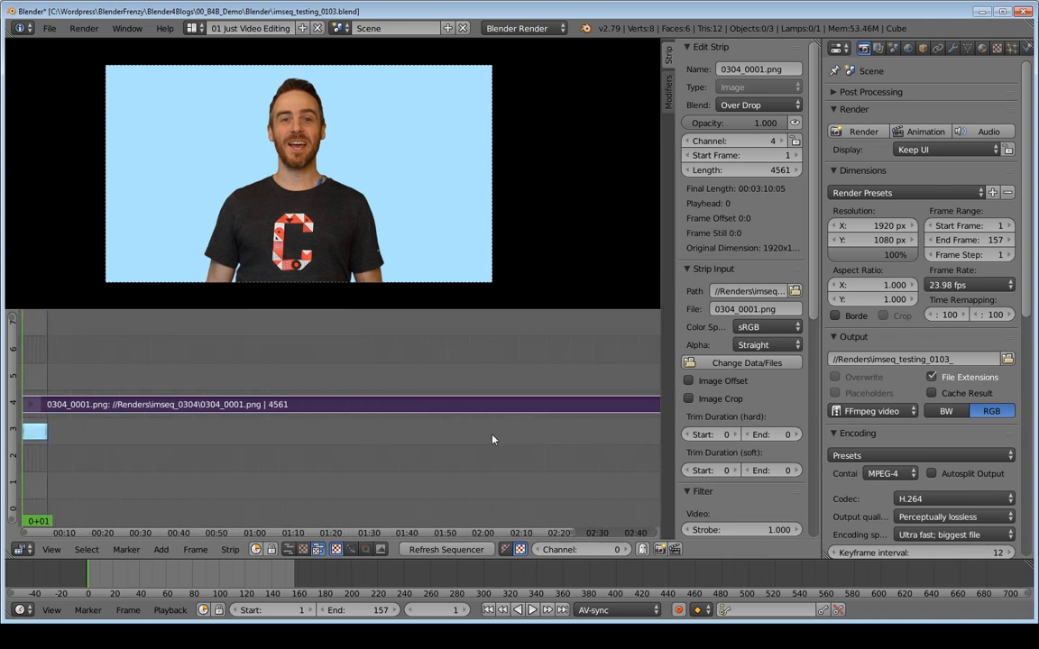
scroll(452, 429, "down", 1)
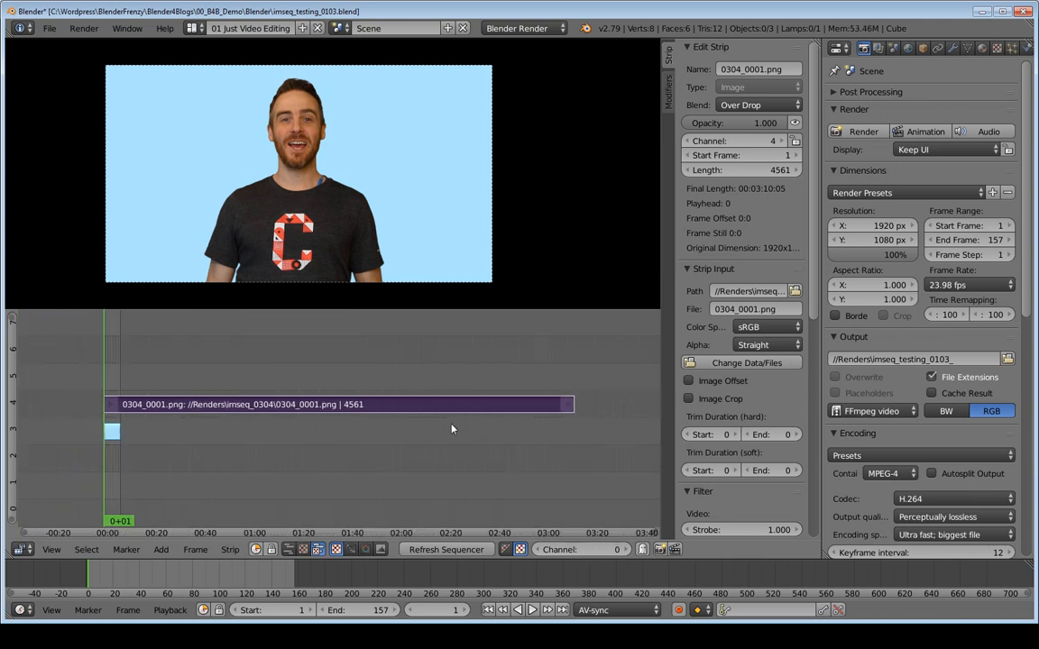
left_click(585, 426)
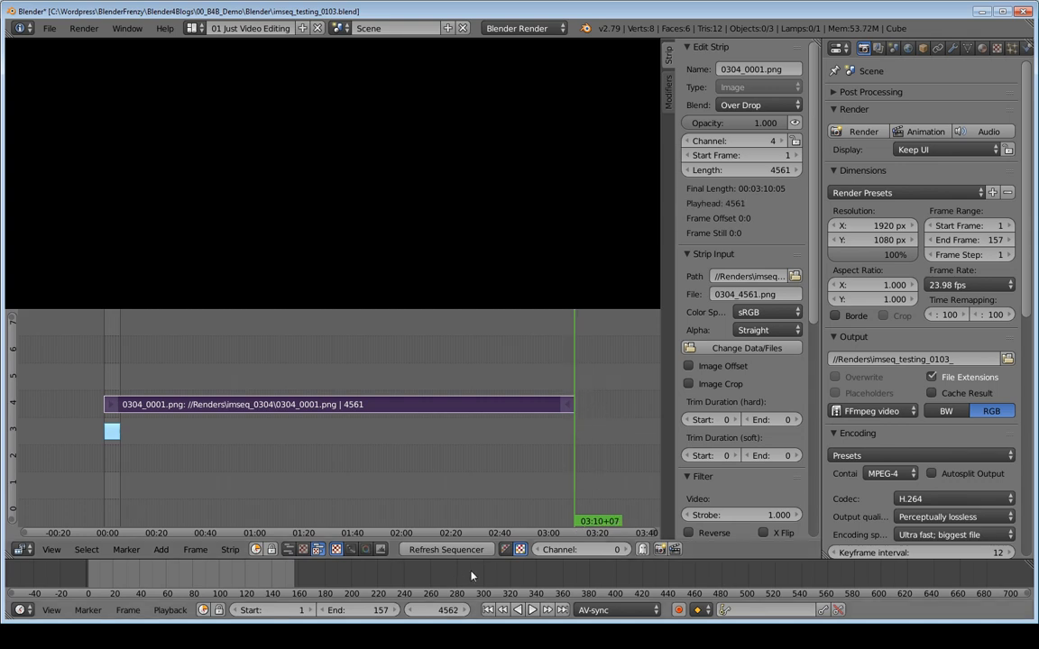
key("e")
key("Home")
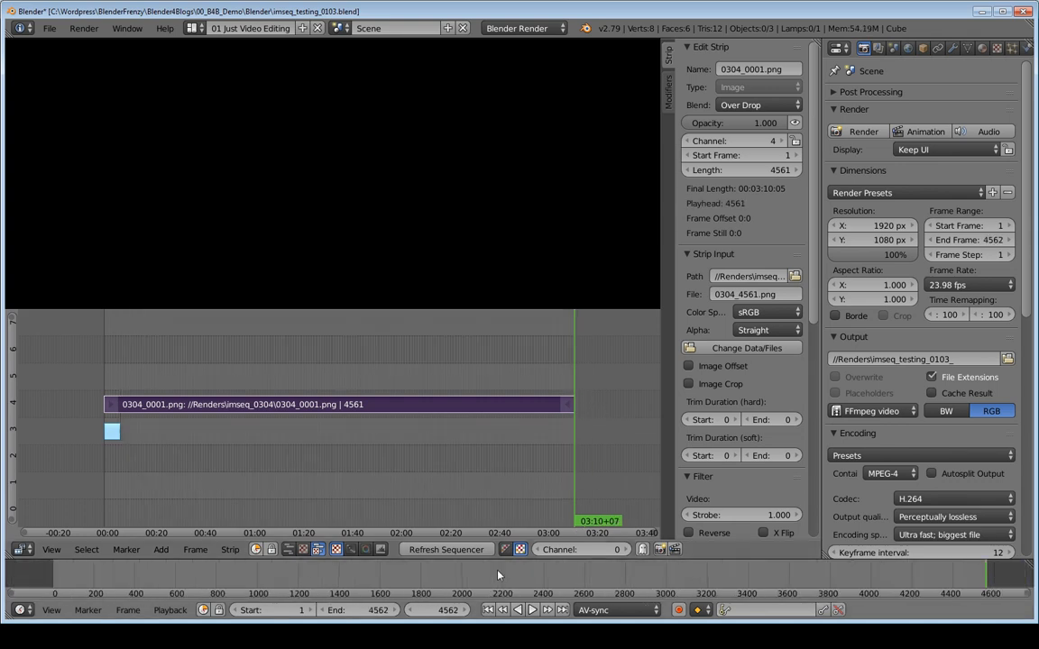
scroll(498, 574, "down", 1)
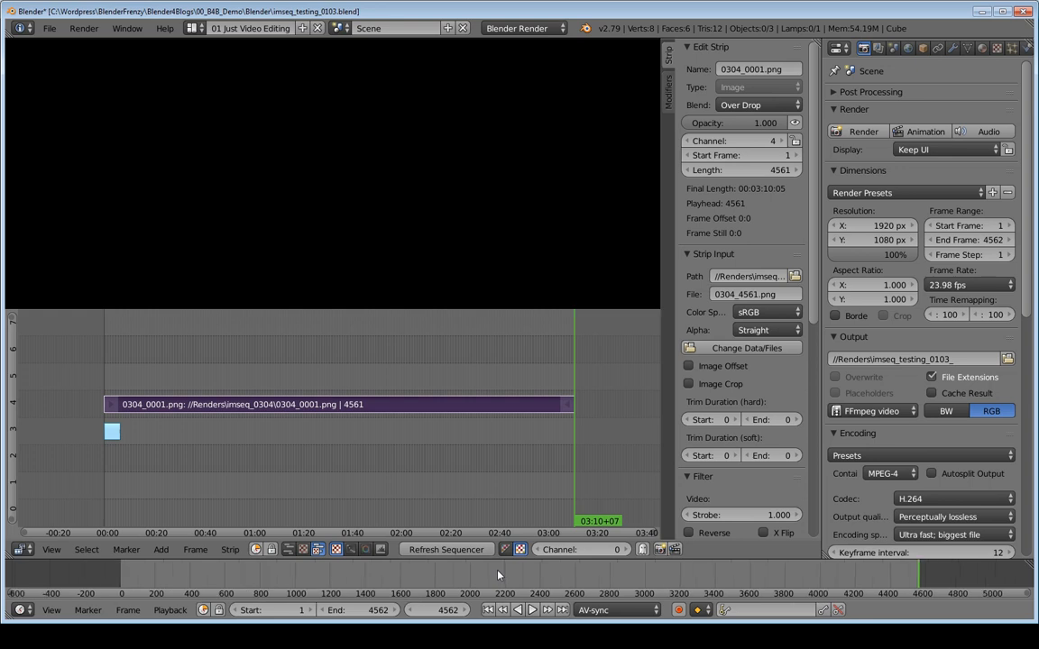
- Play back the image sequence strip and scrub through it to check the keyed footage
left_click(312, 375)
key("alt+a")
left_click_drag(453, 372, 237, 375)
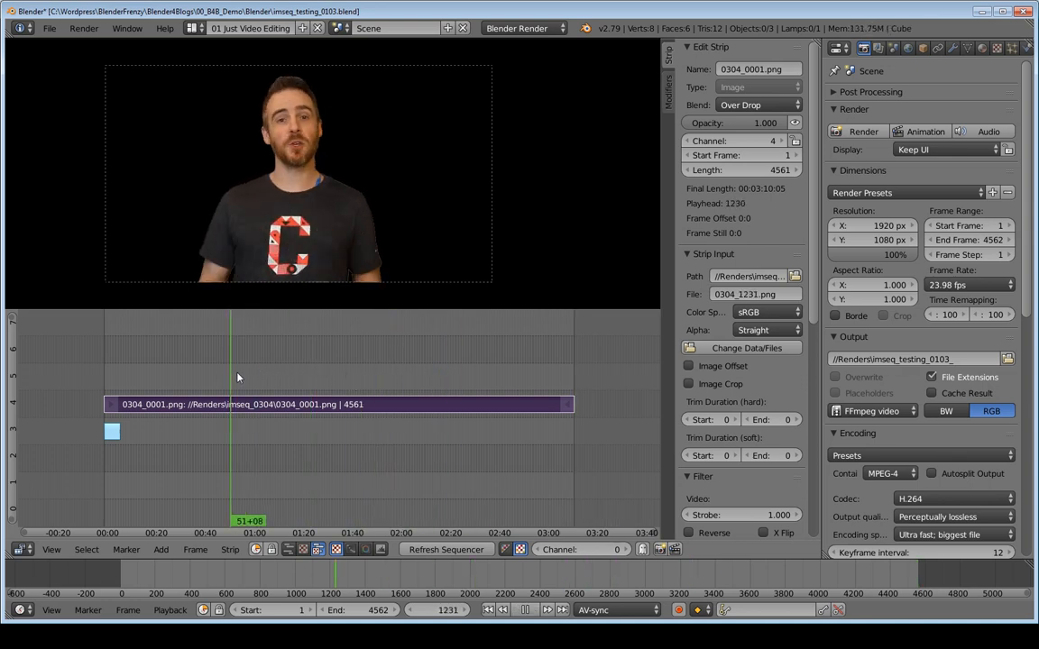
- Set the Color strip's length to 4562 frames and scrub through the footage over the blue background
right_click(112, 436)
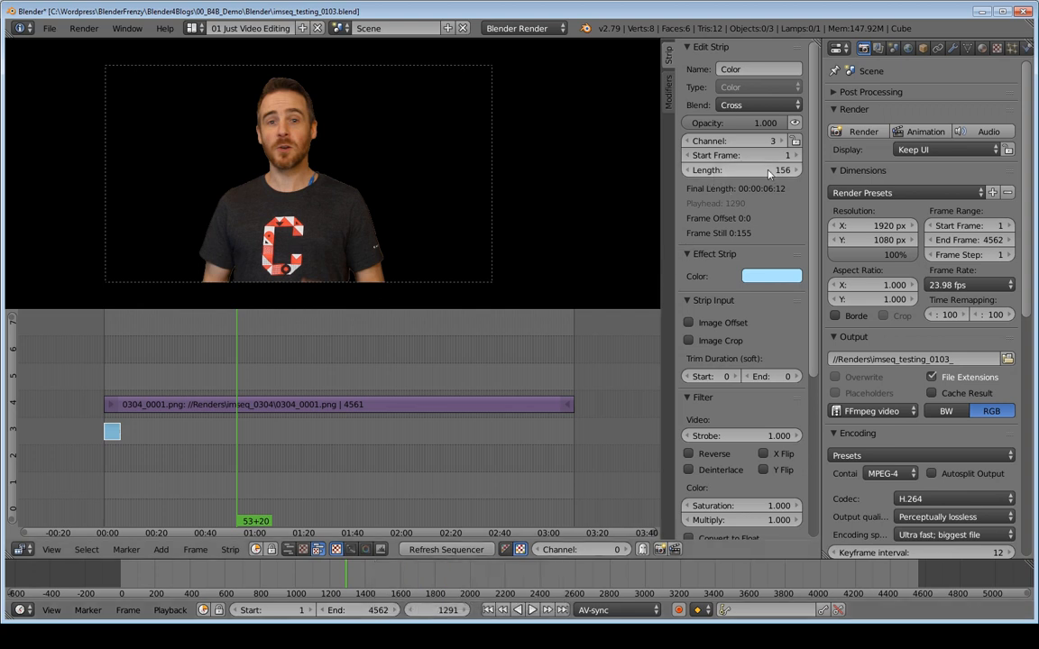
type("4562")
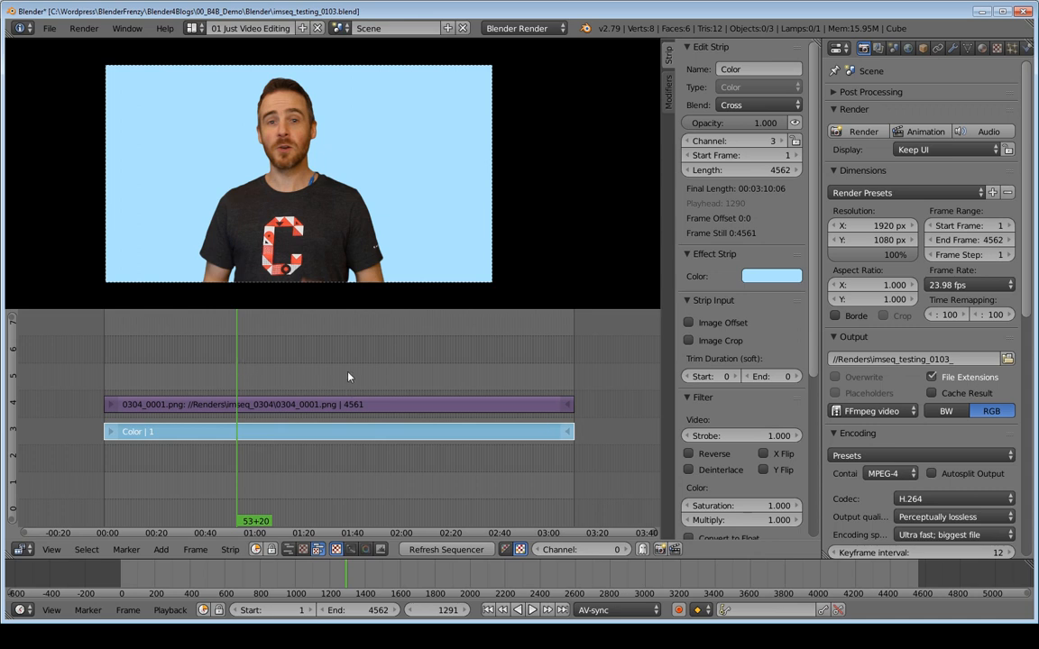
left_click_drag(229, 373, 436, 383)
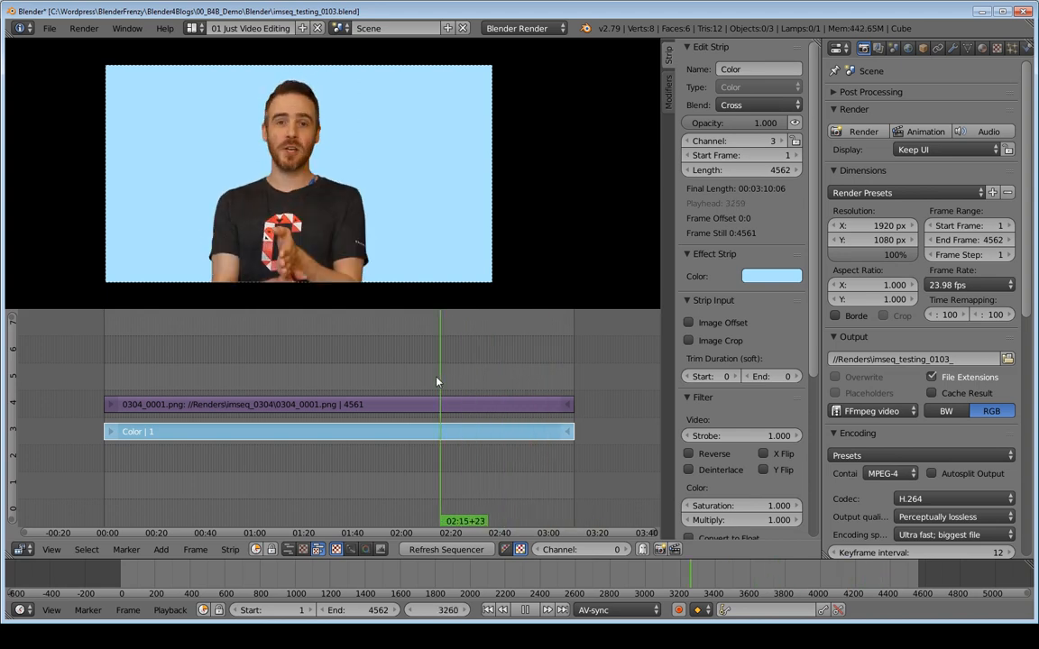
- Move the 0304_0001.png image sequence strip up to channel 7, keeping its start at frame 1
left_click(328, 411)
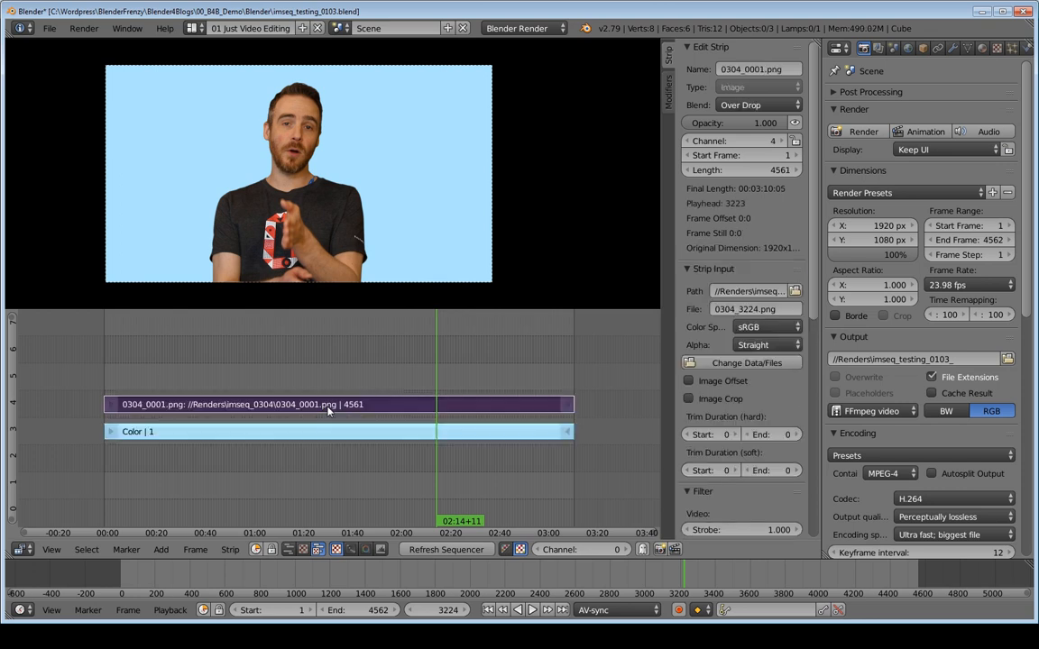
key("g")
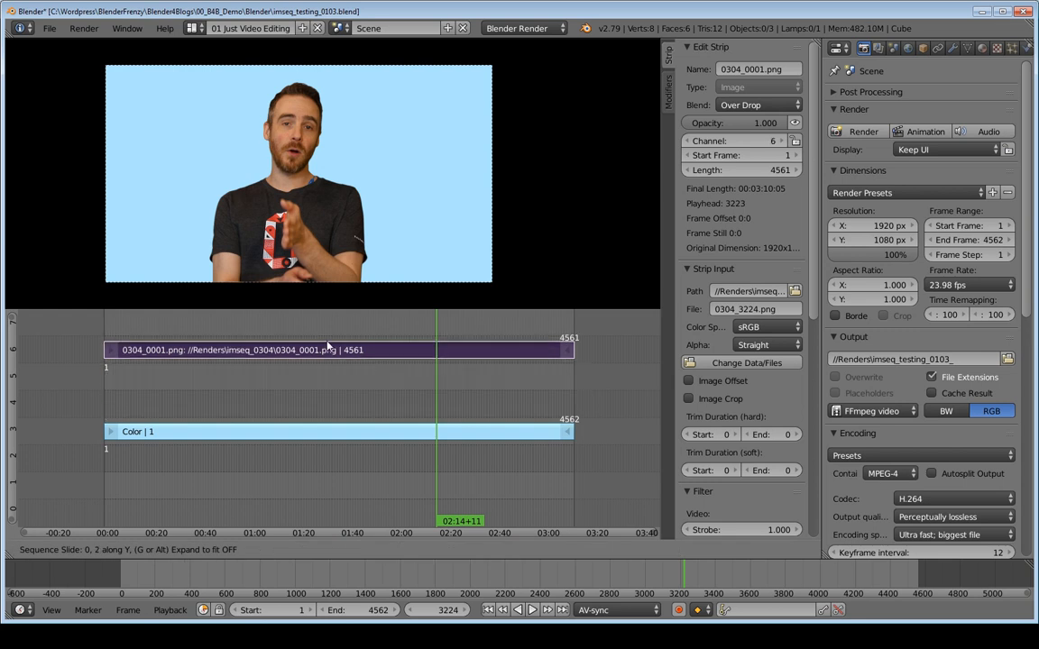
left_click(328, 334)
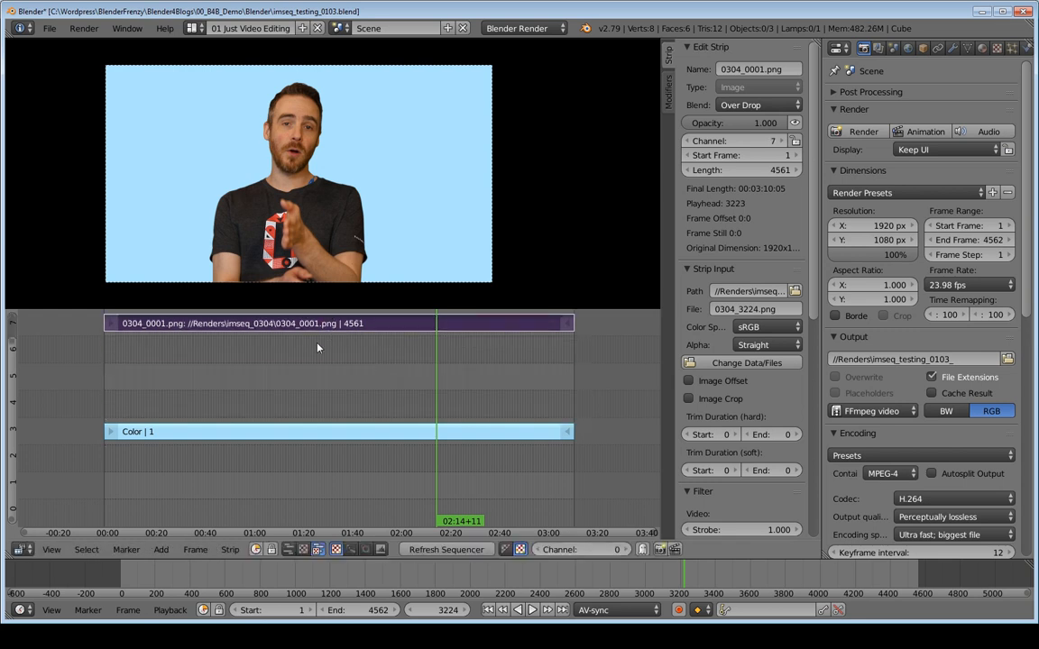
- Add Phase1_PreCut_Footage.mp4 from the Renders folder as a movie strip with sound, starting at frame 1
key("shift+Left")
key("shift+a")
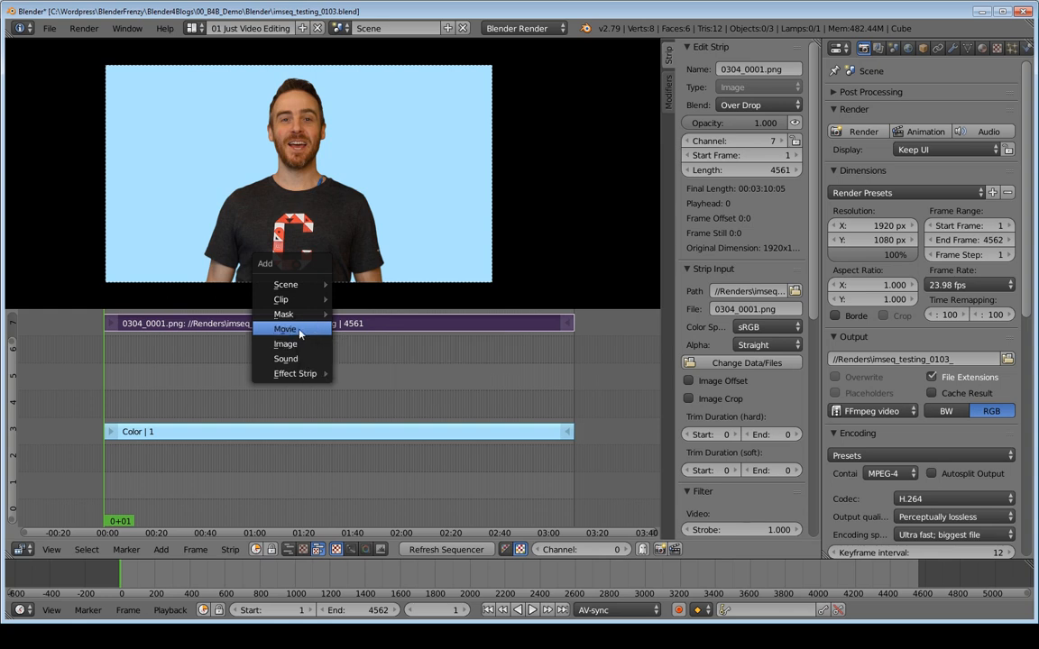
left_click(300, 332)
left_click(225, 104)
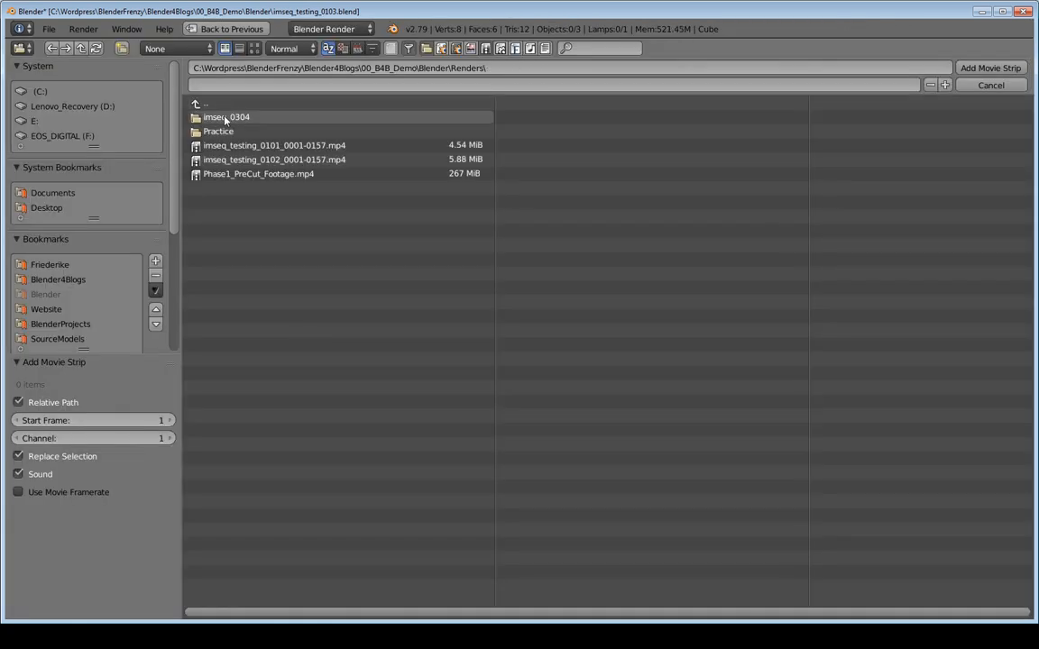
double_click(237, 174)
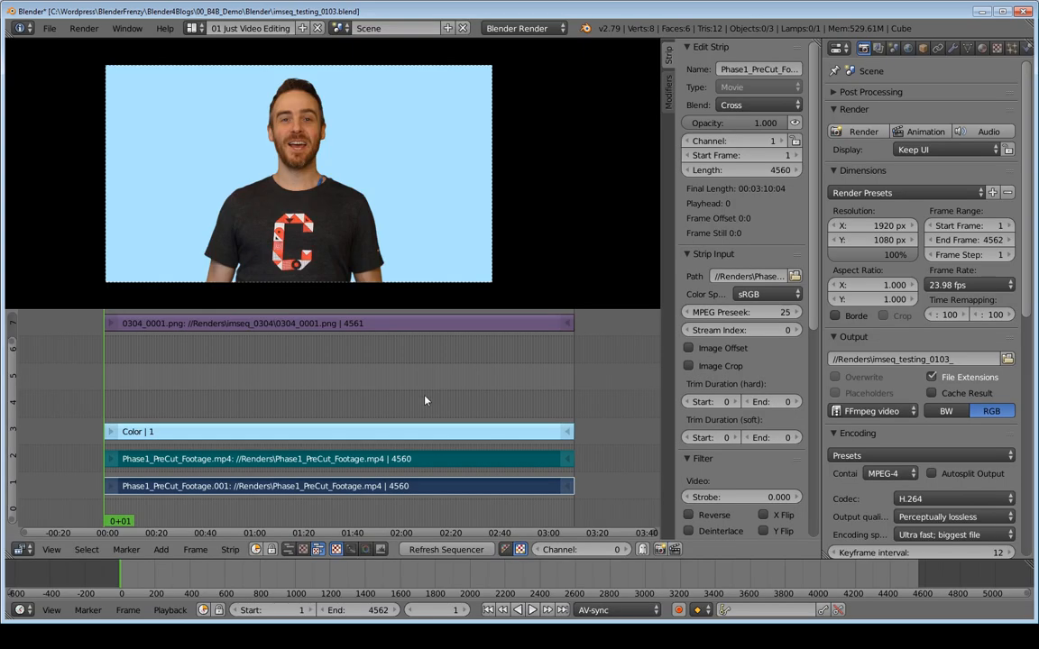
- Move the Phase1_PreCut_Footage movie strip to channel 6 and its sound strip to channel 5
right_click(315, 488)
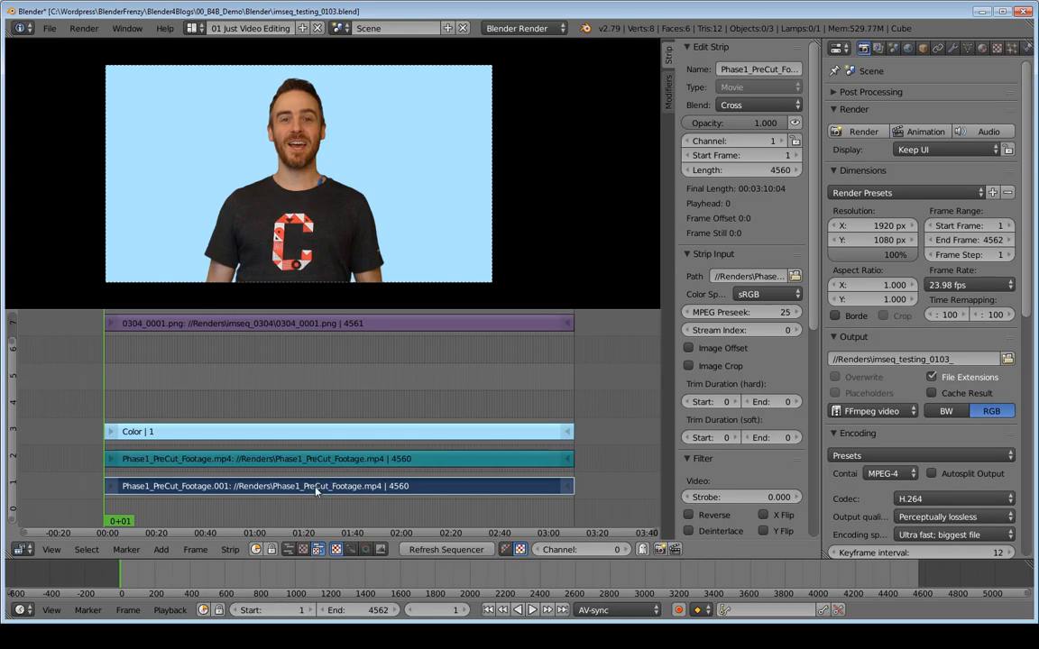
key("g")
left_click(306, 349)
right_click(291, 458)
key("g")
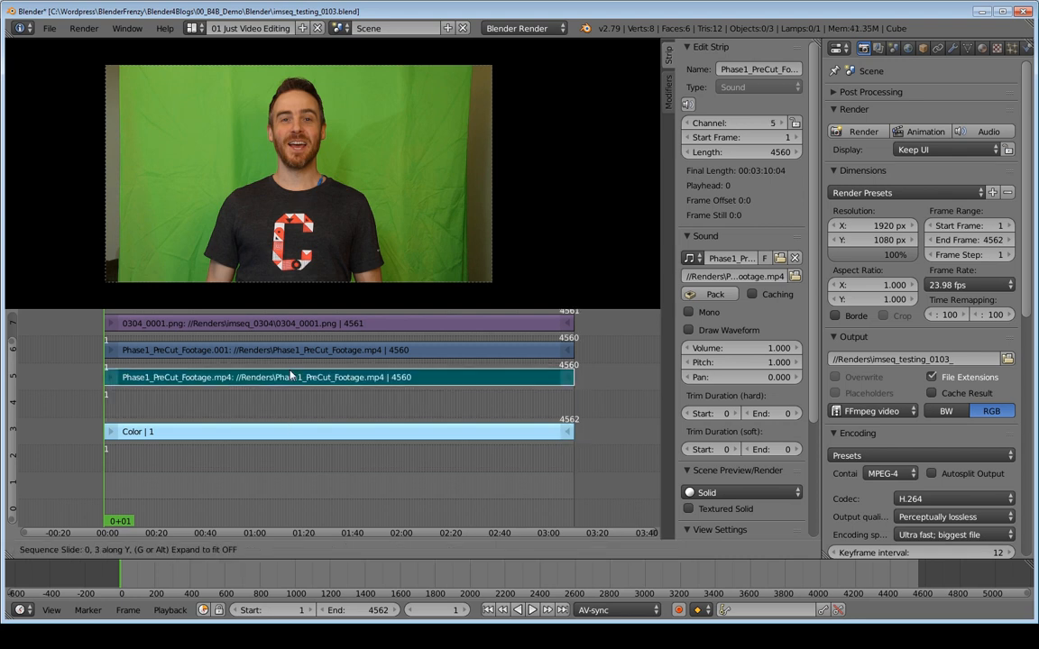
left_click(291, 376)
middle_click_drag(376, 341, 386, 370)
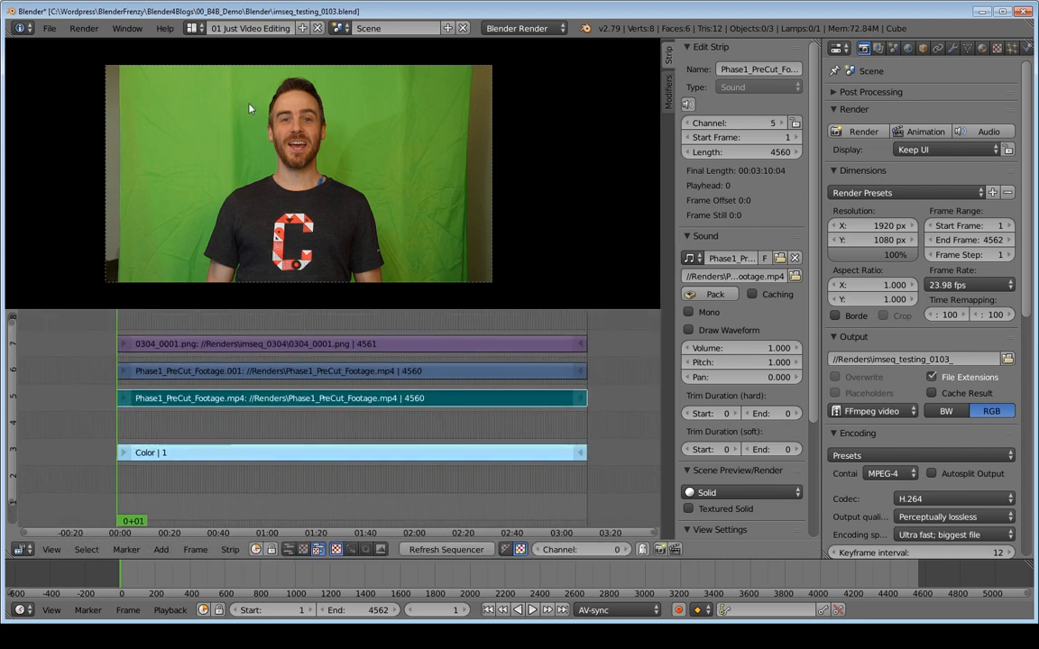
- Play back the original footage with its sound from about 55 seconds, and check another point further along
left_click(252, 360)
key("alt+a")
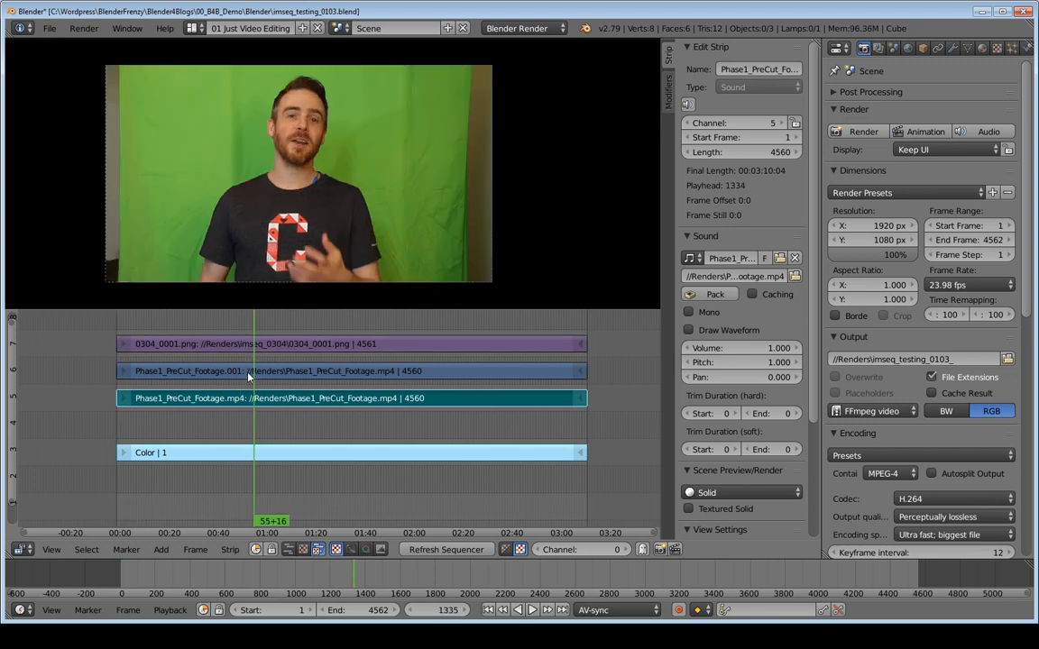
key("alt+a")
left_click(300, 379)
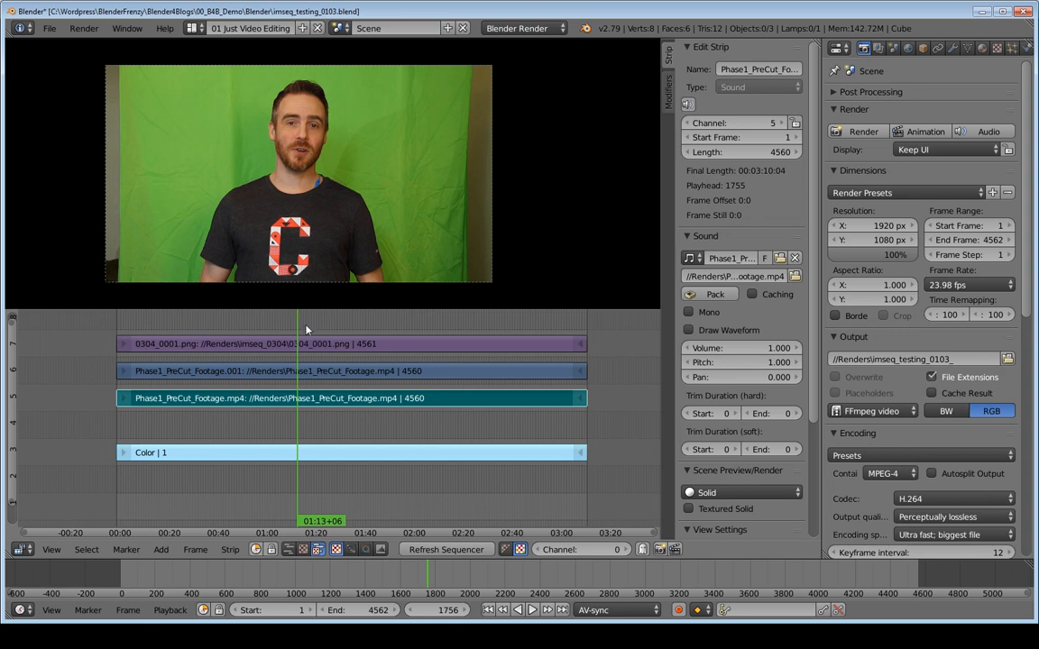
- Mute the Phase1_PreCut_Footage movie strip in channel 6 and play back the keyed footage with the sound
right_click(344, 372)
key("h")
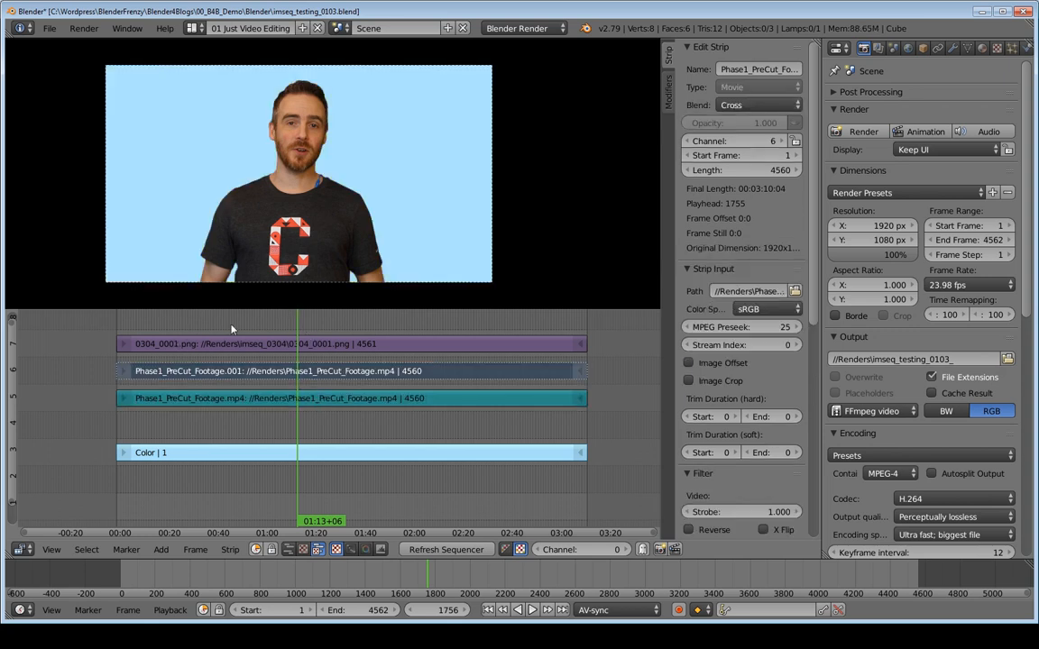
left_click(213, 401)
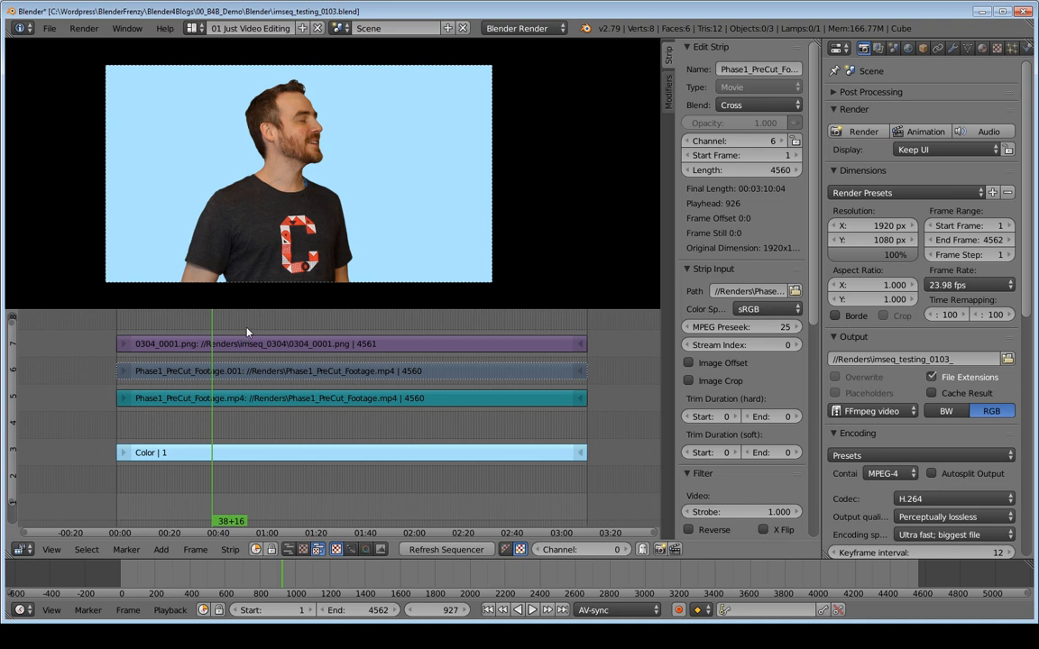
key("alt+a")
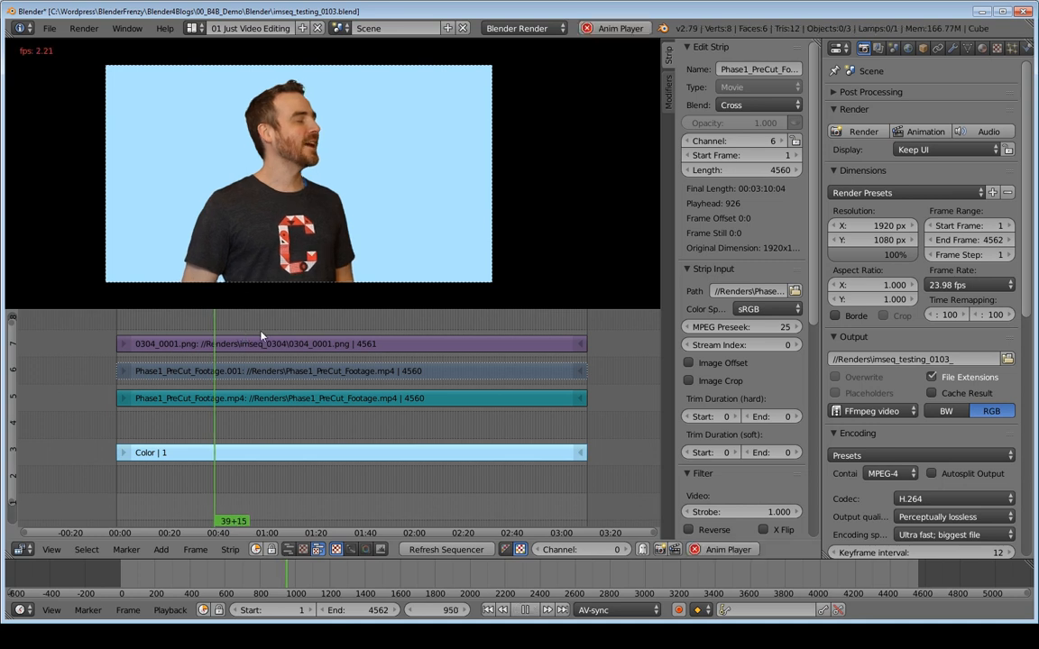
left_click(262, 335)
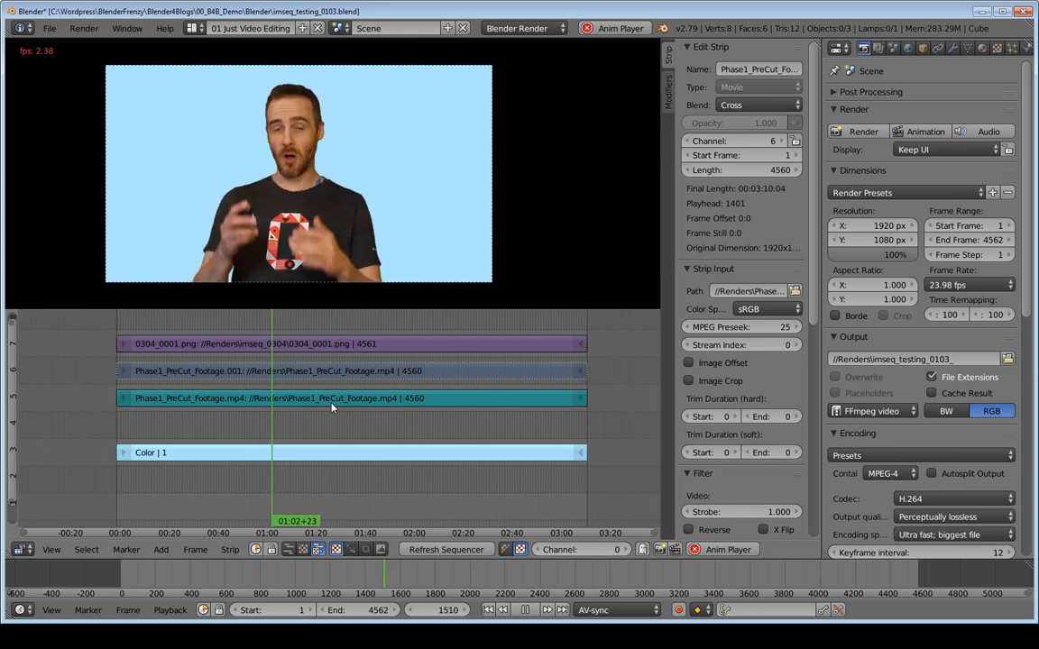
key("alt+a")
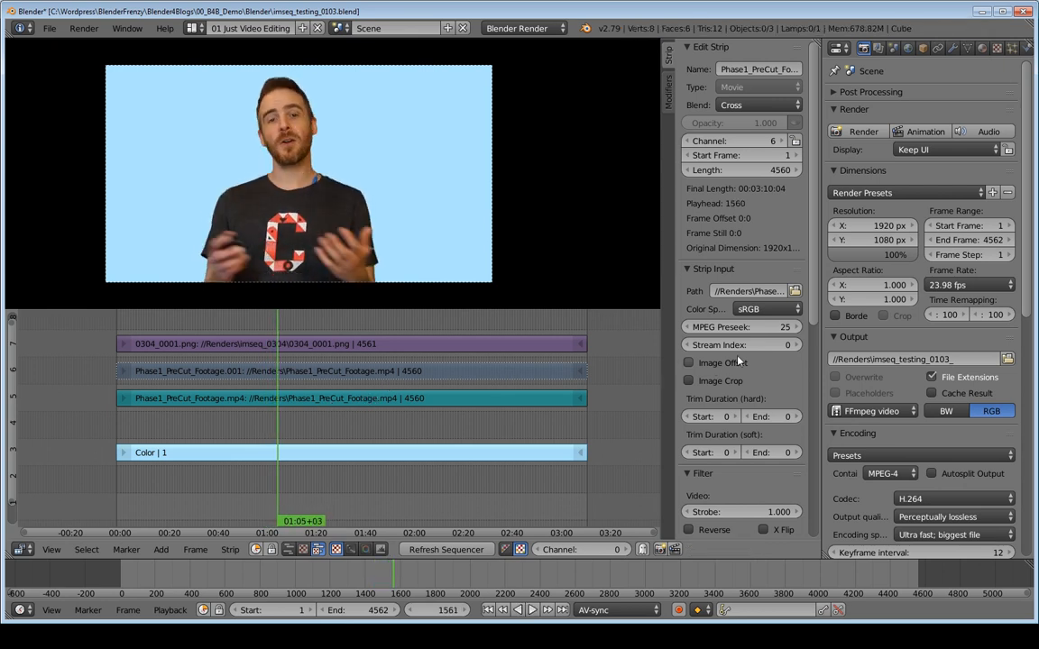
- Set the sequencer preview's proxy render size to 25% and the scene's render resolution to 50%
scroll(719, 363, "down", 10)
left_click(762, 431)
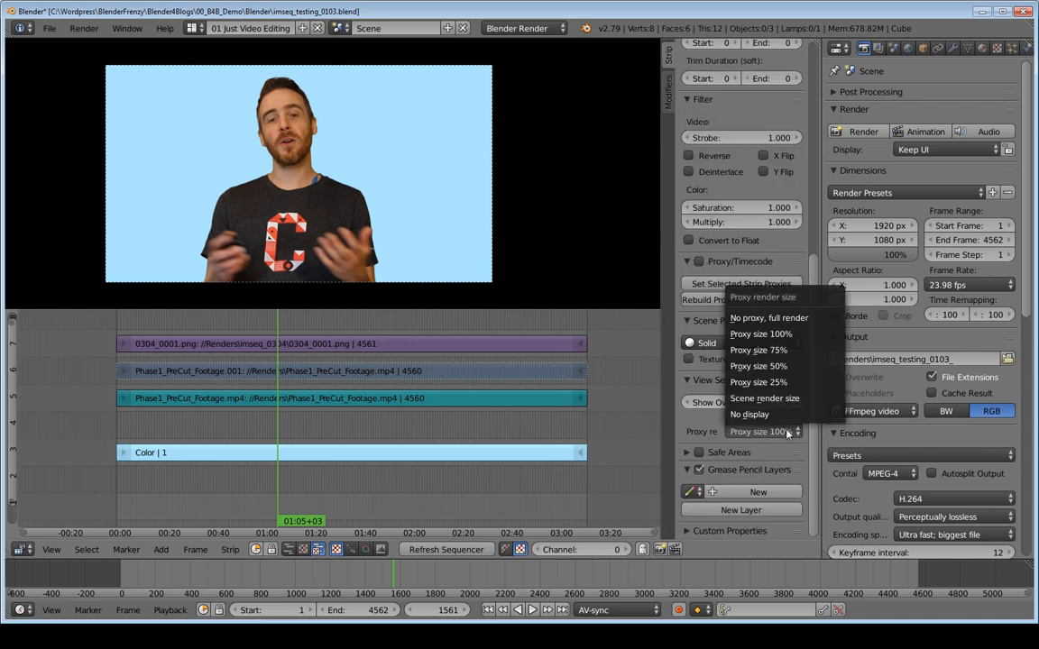
left_click(781, 384)
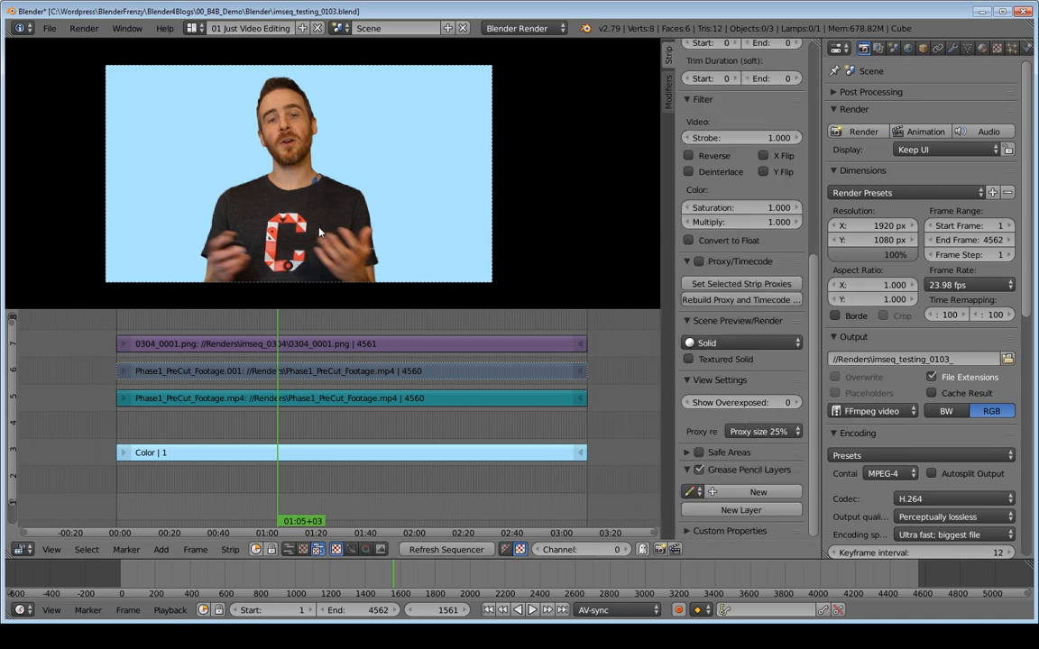
left_click(874, 255)
type("50")
key("Return")
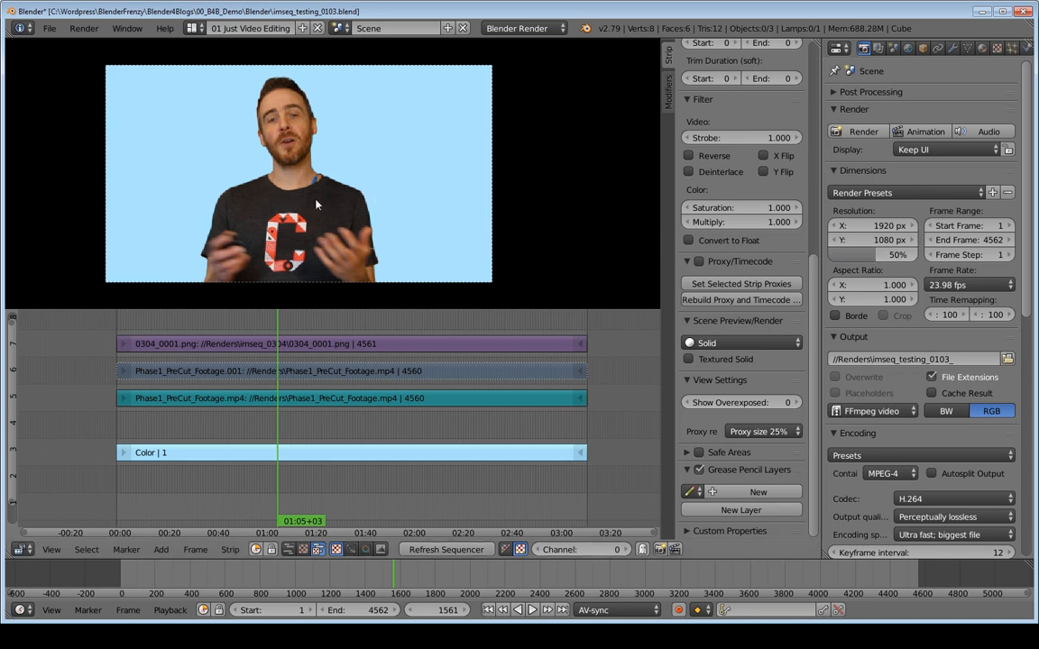
- Play back the composite from the middle, near the end and near the start to check preview speed and sound sync
key("alt+a")
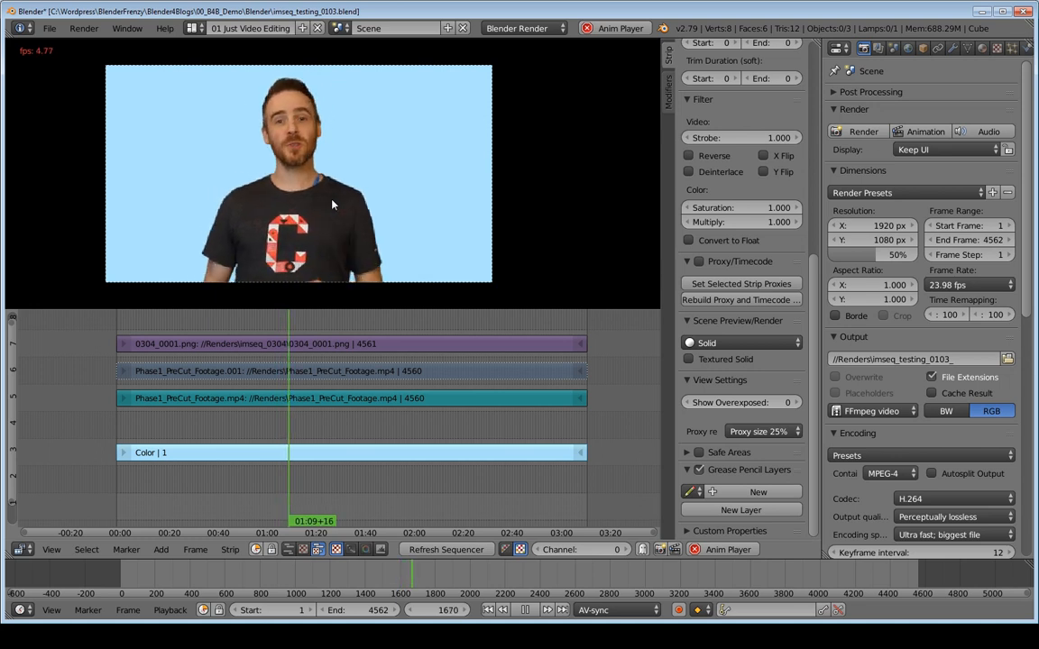
key("alt+a")
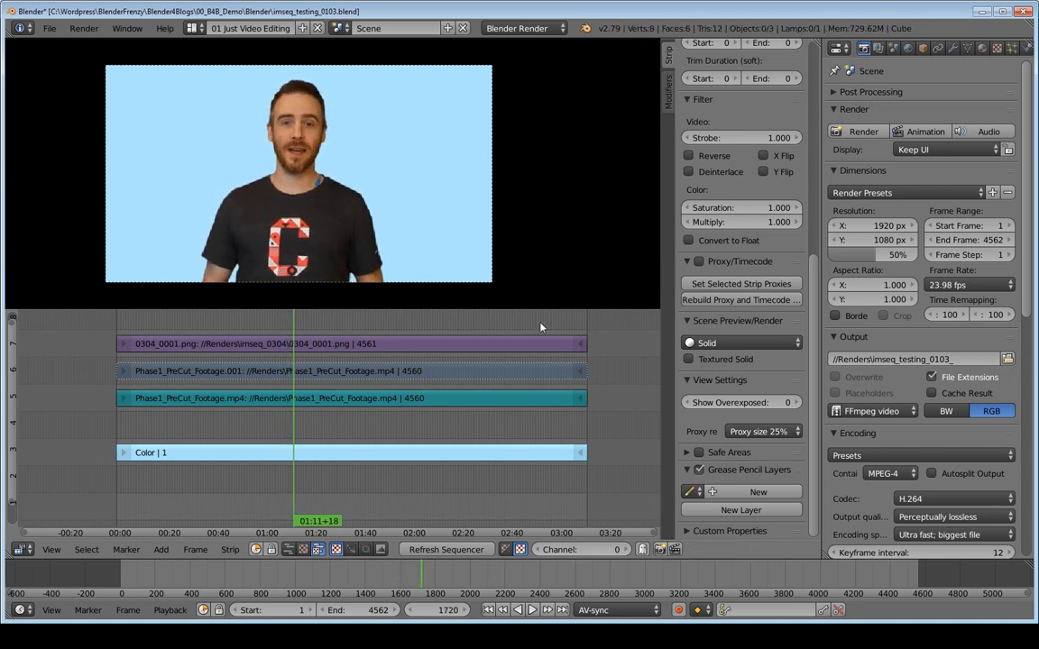
left_click(523, 325)
key("alt+a")
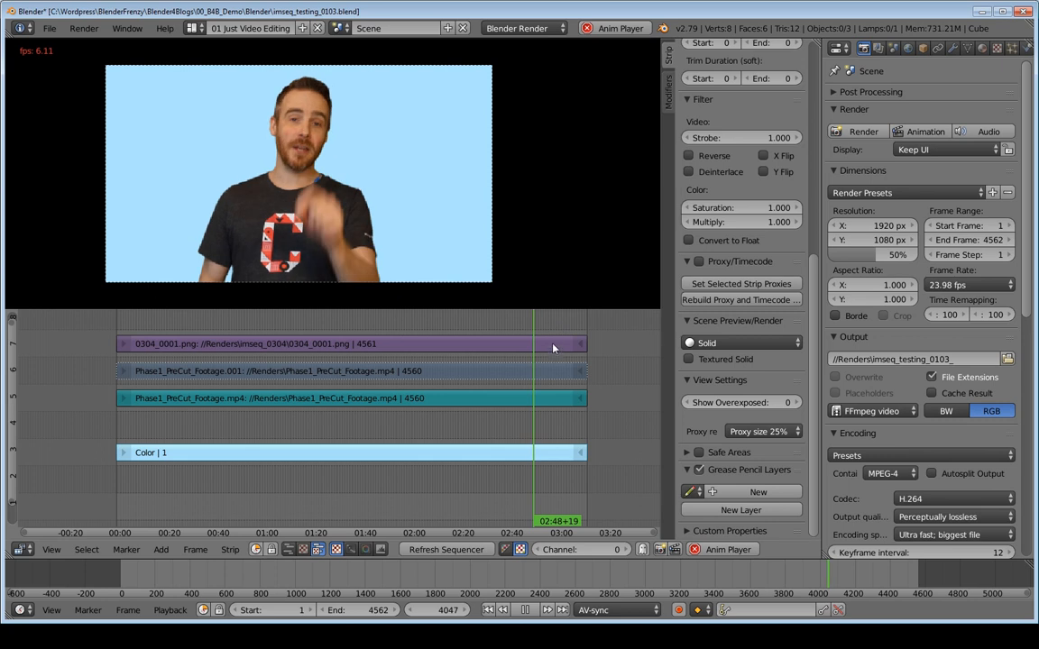
left_click(127, 326)
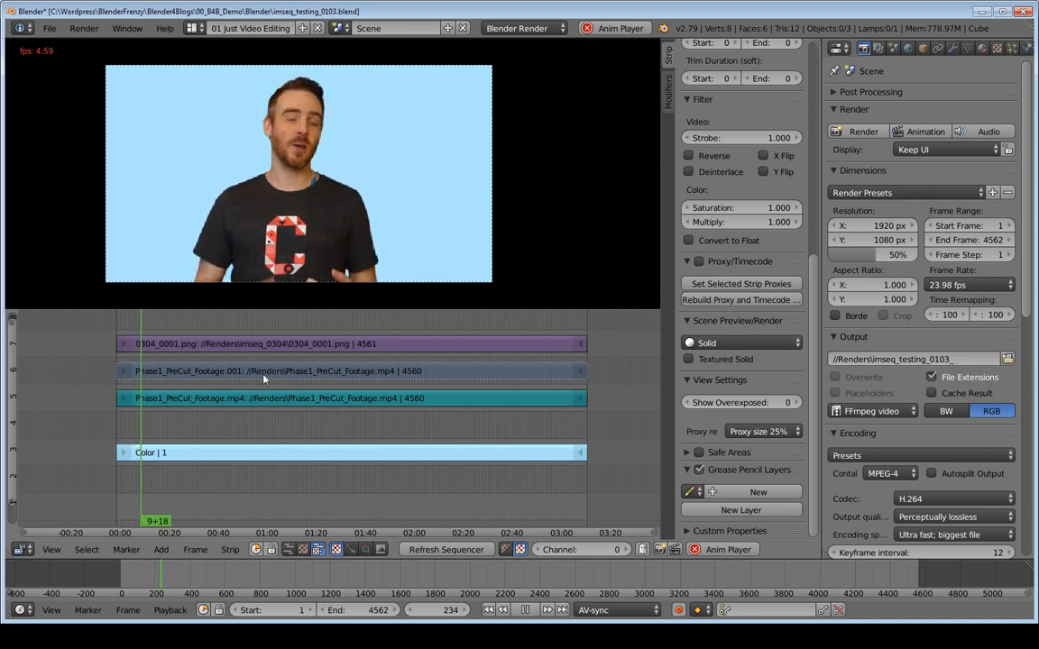
key("alt+a")
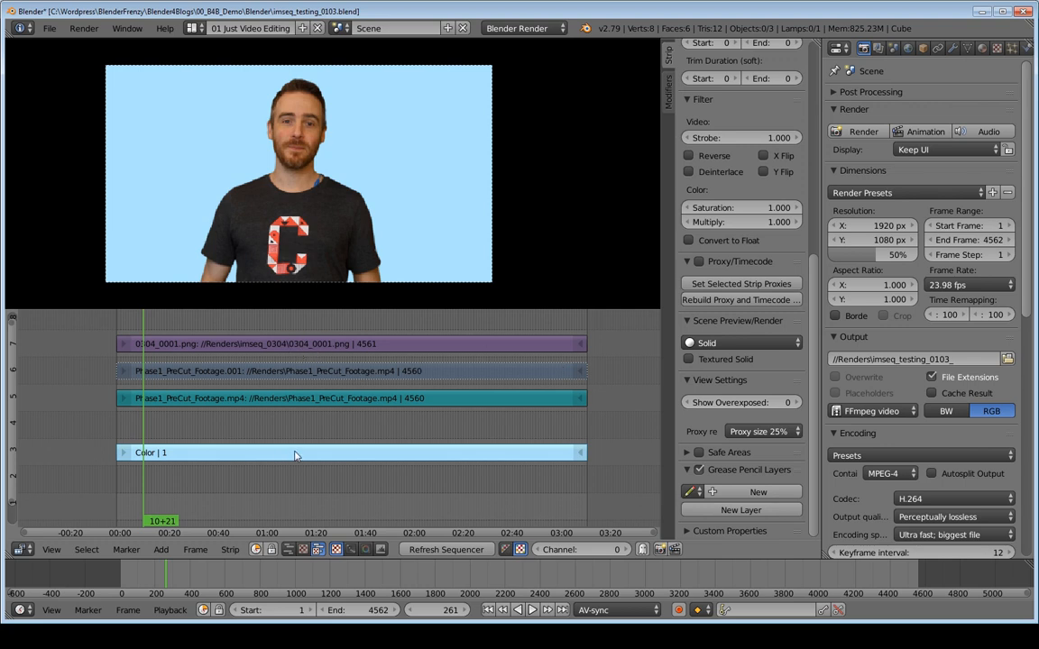
- Select the 0304_0001.png image sequence strip in channel 7
right_click(313, 349)
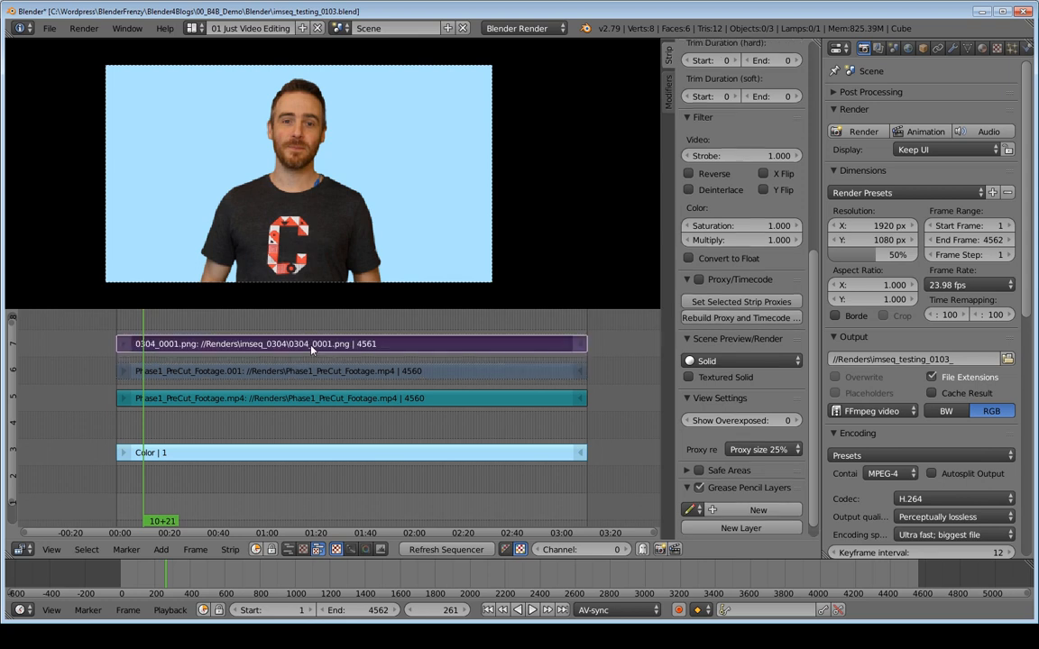